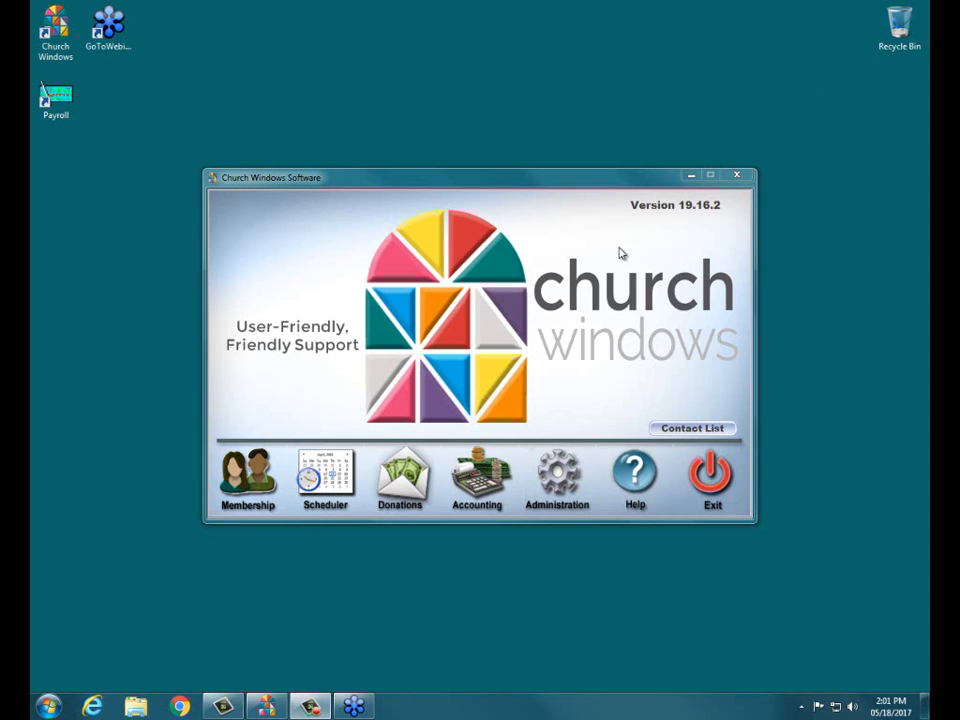
- Switch to Internet Explorer, close the extra Google page and open the Church Windows website's Support Center
{"action": "left_click", "coordinate": [92, 706]}
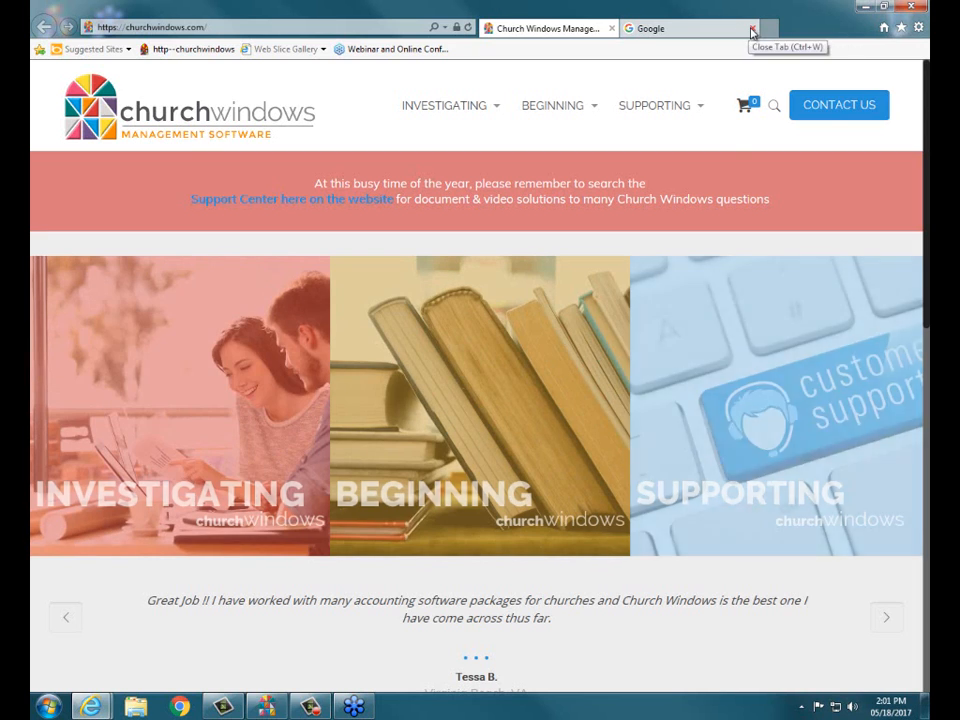
{"action": "left_click", "coordinate": [753, 32]}
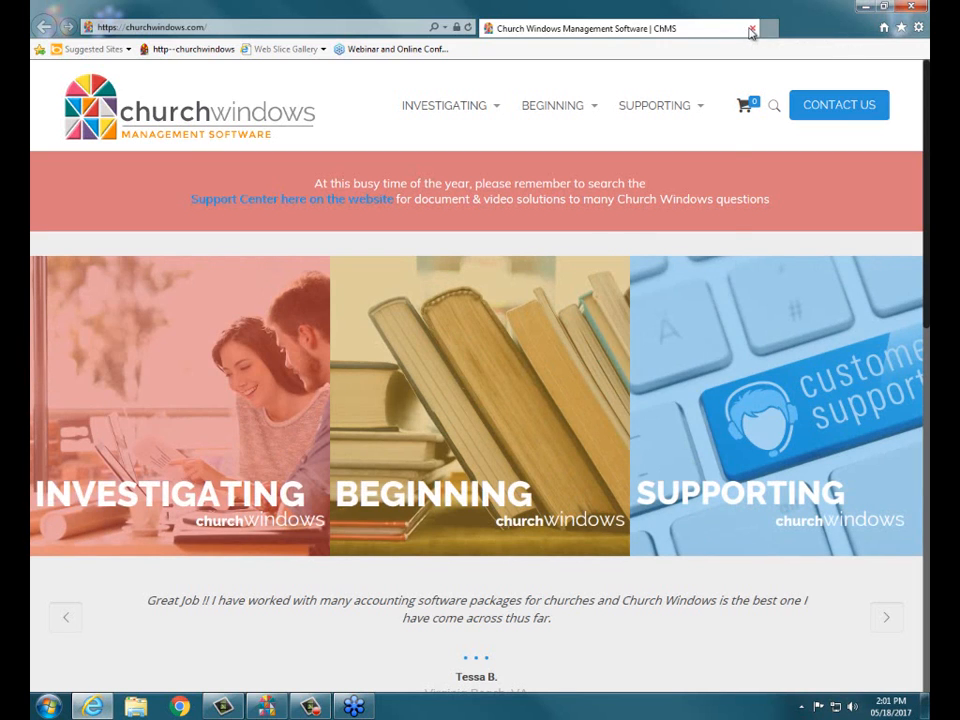
{"action": "mouse_move", "coordinate": [677, 103]}
{"action": "left_click", "coordinate": [665, 209]}
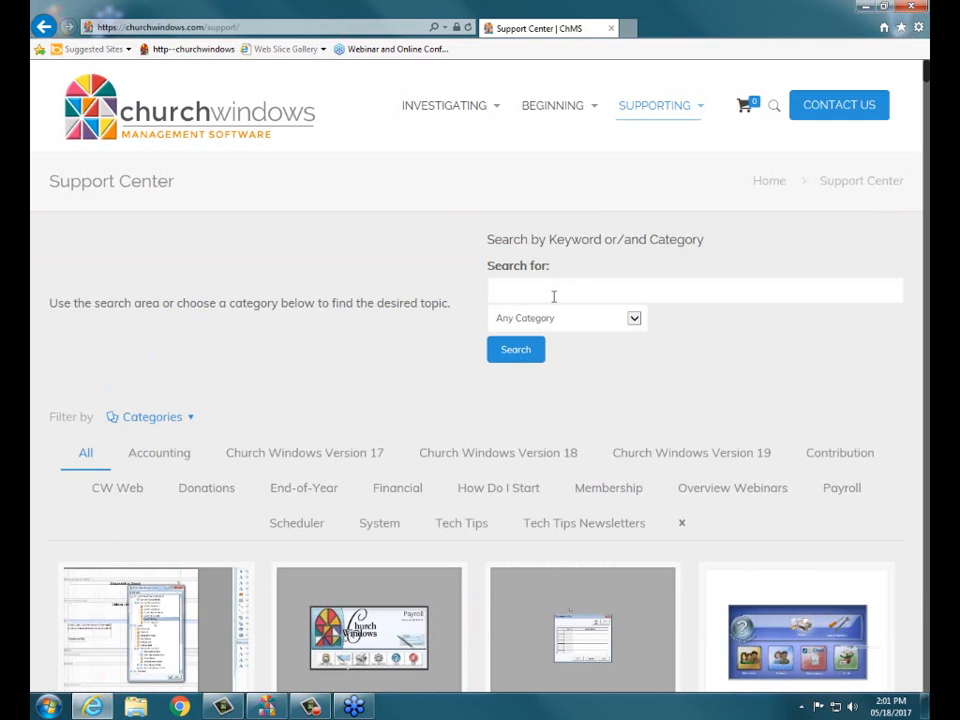
- Search the Support Center for "enter bills" in any category
{"action": "left_click", "coordinate": [554, 295]}
{"action": "type", "text": "em"}
{"action": "key", "text": "BackSpace"}
{"action": "type", "text": "nter"}
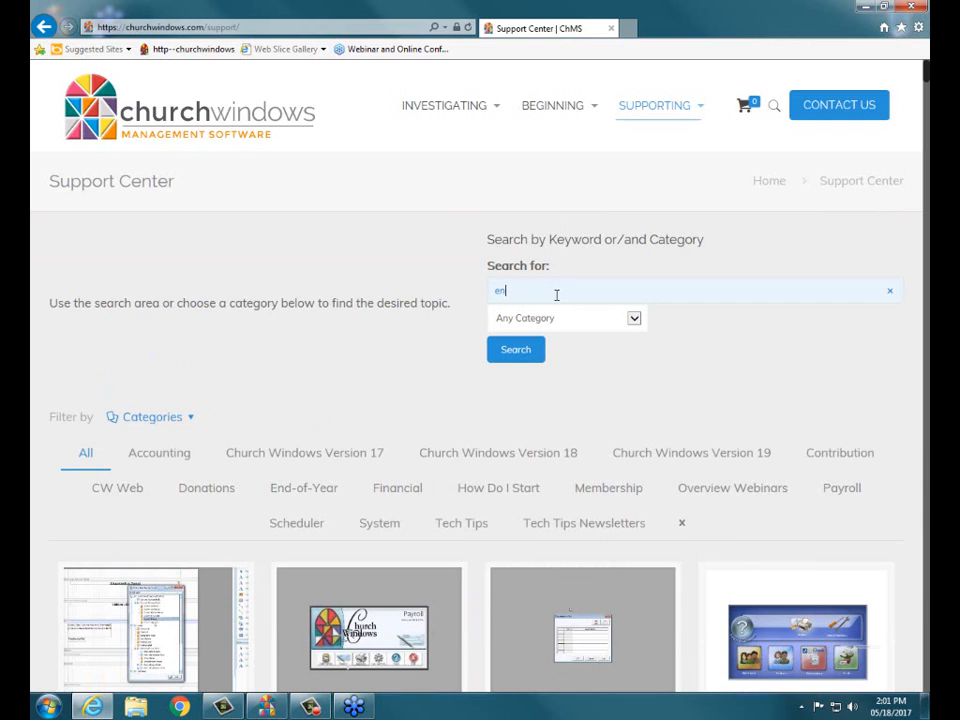
{"action": "type", "text": " bills"}
{"action": "key", "text": "Return"}
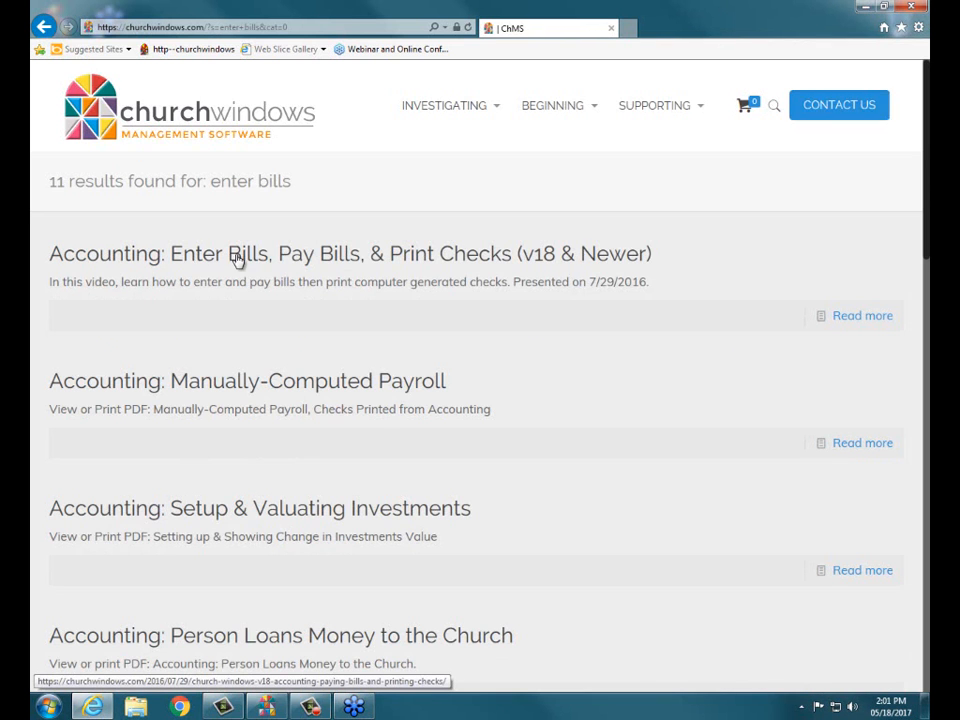
- View the PDF from the article "Accounting: Enter Bills, Pay Bills, & Print Checks (v18 & Newer)" and close the browser
{"action": "left_click", "coordinate": [420, 260]}
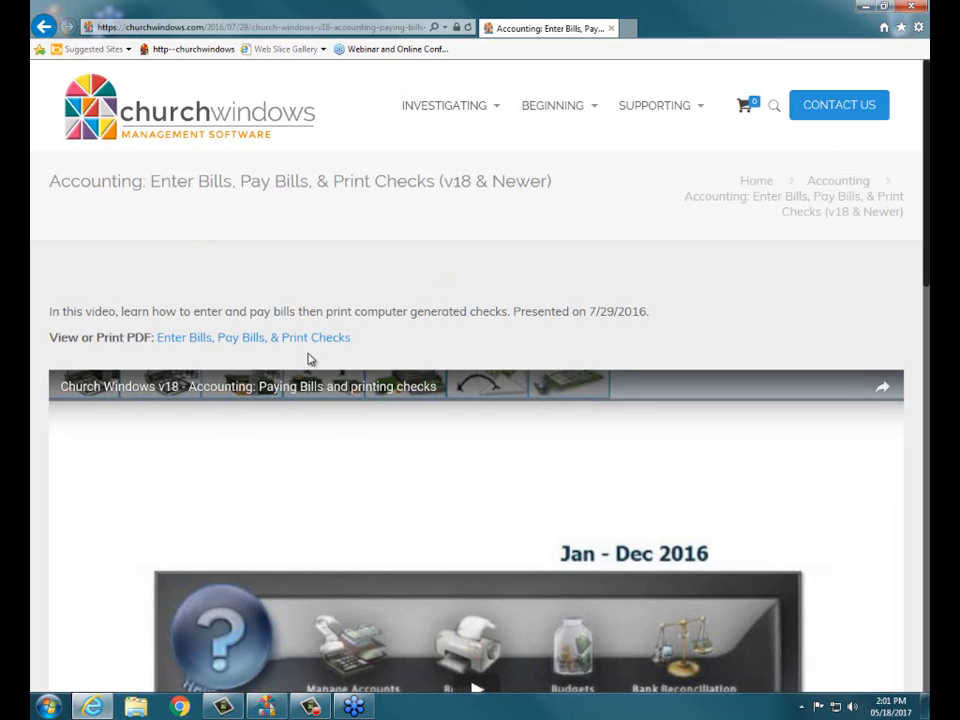
{"action": "left_click", "coordinate": [254, 341]}
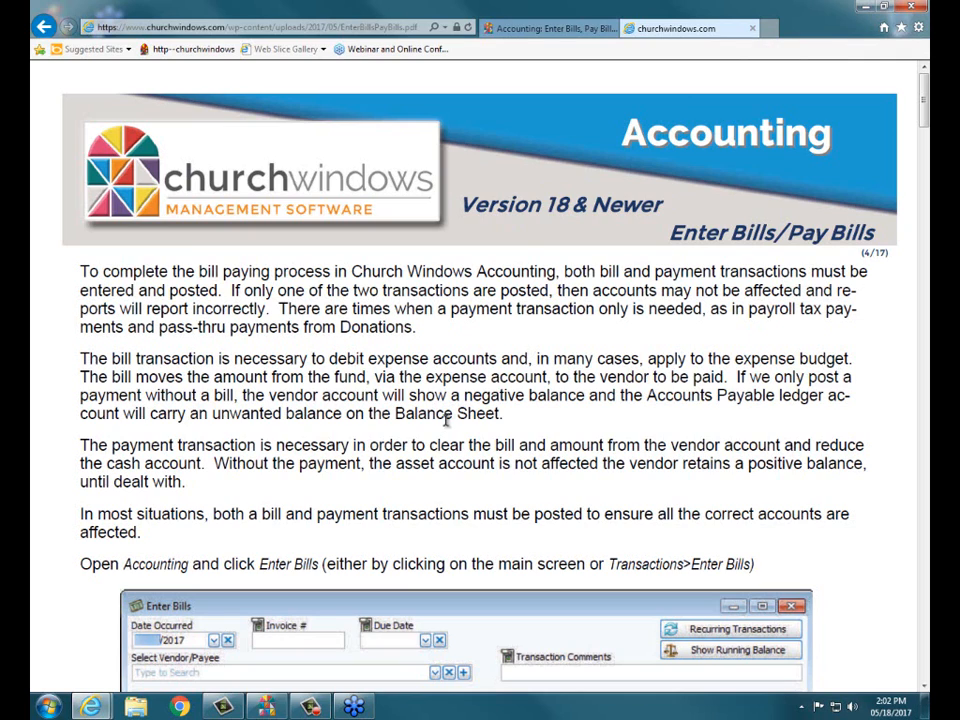
{"action": "left_click", "coordinate": [752, 31]}
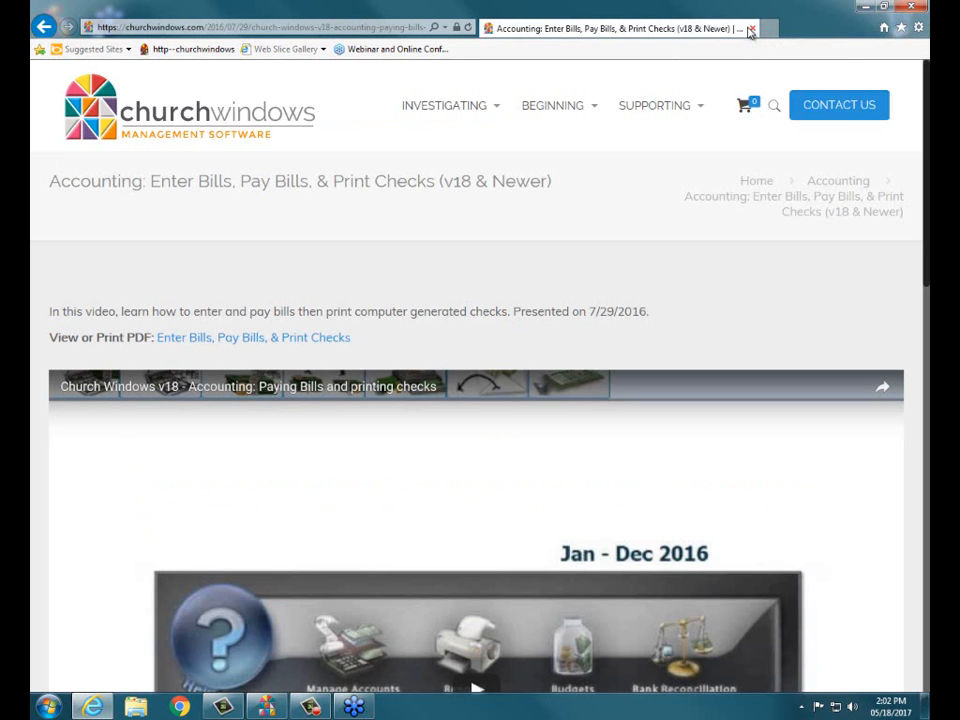
{"action": "left_click", "coordinate": [752, 31]}
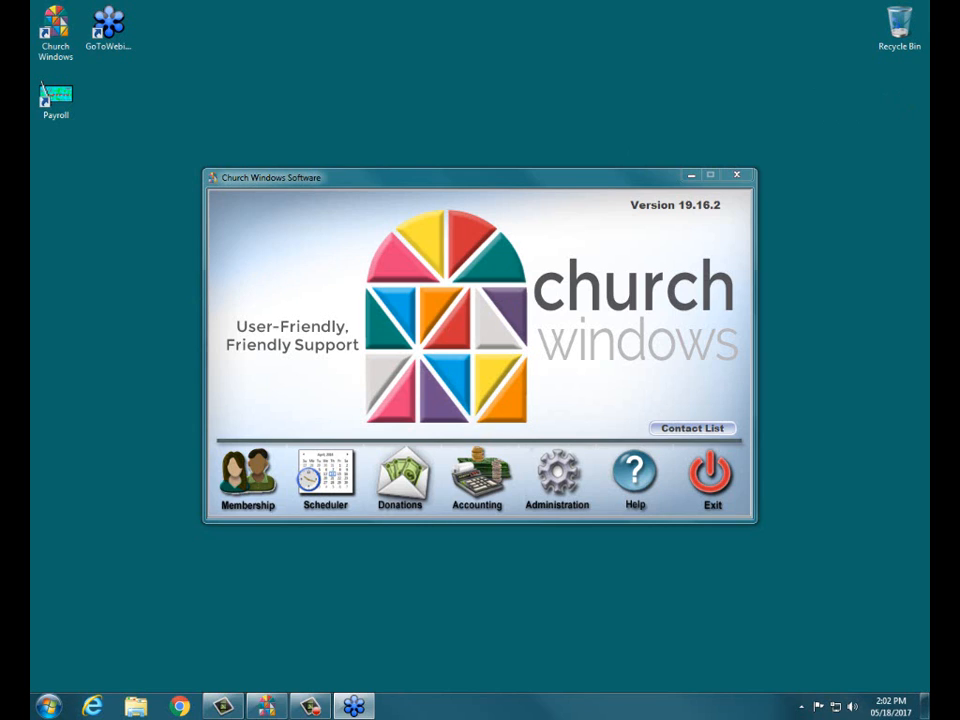
- Open the Accounting module of Church Windows
{"action": "left_click", "coordinate": [479, 479]}
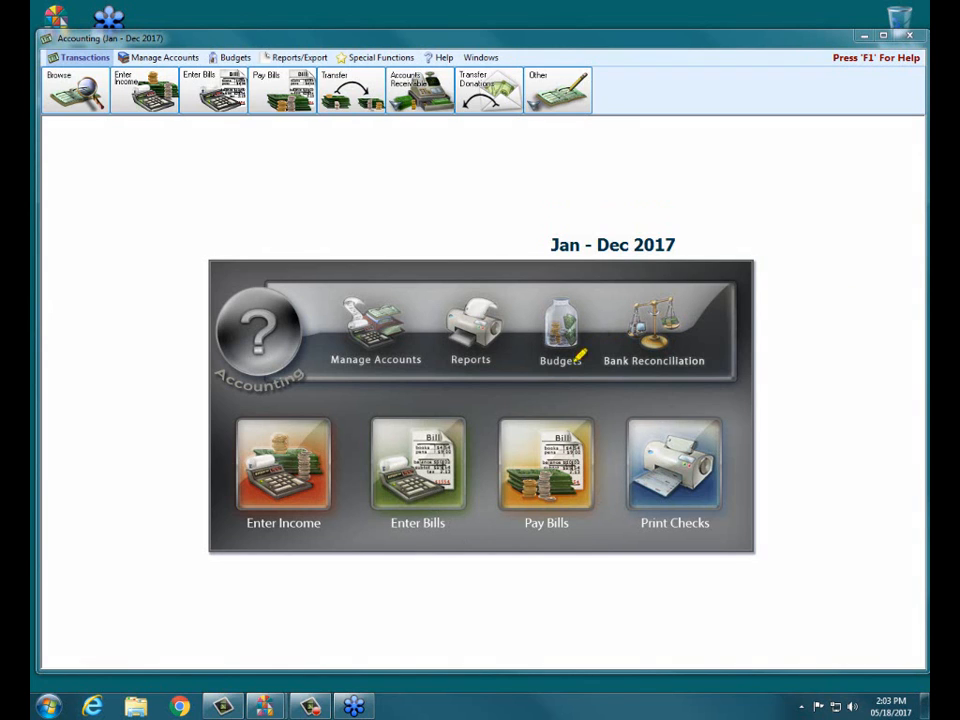
{"action": "mouse_move", "coordinate": [520, 425]}
{"action": "left_mouse_down"}
{"action": "mouse_move", "coordinate": [623, 514]}
{"action": "mouse_move", "coordinate": [505, 528]}
{"action": "left_mouse_up"}
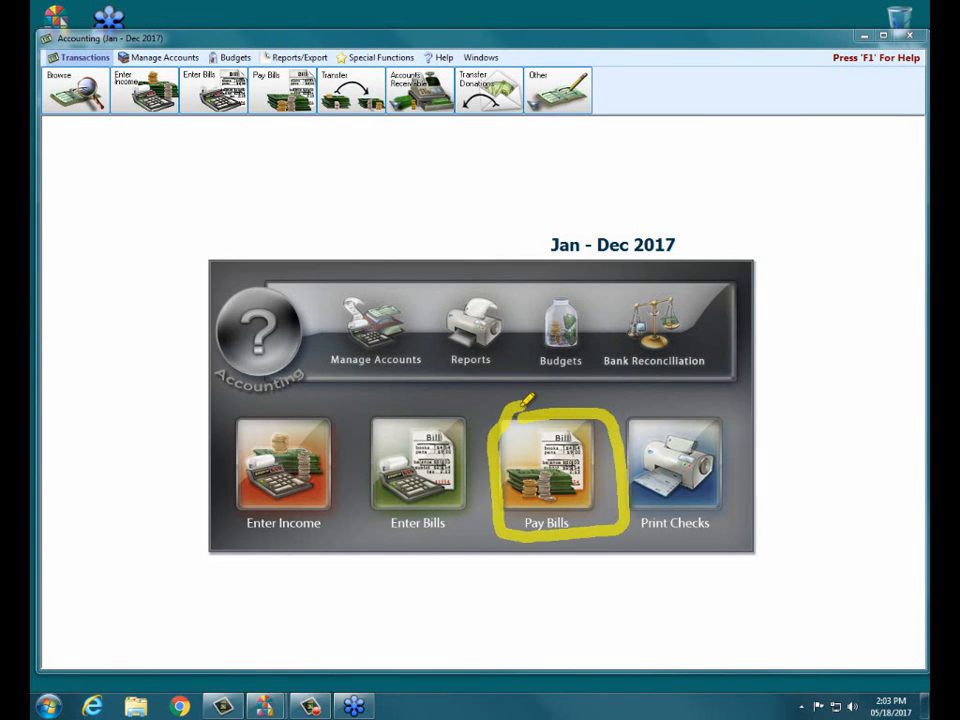
{"action": "mouse_move", "coordinate": [410, 403]}
{"action": "left_mouse_down"}
{"action": "mouse_move", "coordinate": [528, 408]}
{"action": "mouse_move", "coordinate": [520, 537]}
{"action": "left_mouse_up"}
{"action": "mouse_move", "coordinate": [449, 531]}
{"action": "left_mouse_down"}
{"action": "mouse_move", "coordinate": [349, 465]}
{"action": "mouse_move", "coordinate": [369, 396]}
{"action": "mouse_move", "coordinate": [456, 392]}
{"action": "mouse_move", "coordinate": [495, 408]}
{"action": "left_mouse_up"}
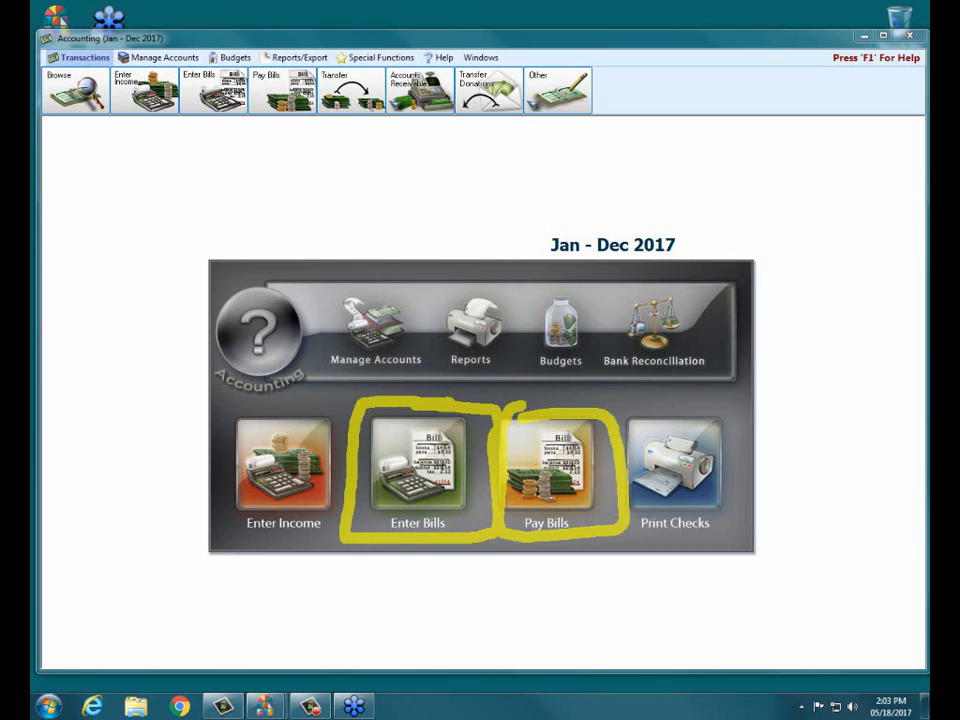
{"action": "left_click_drag", "start_coordinate": [410, 436], "coordinate": [413, 502]}
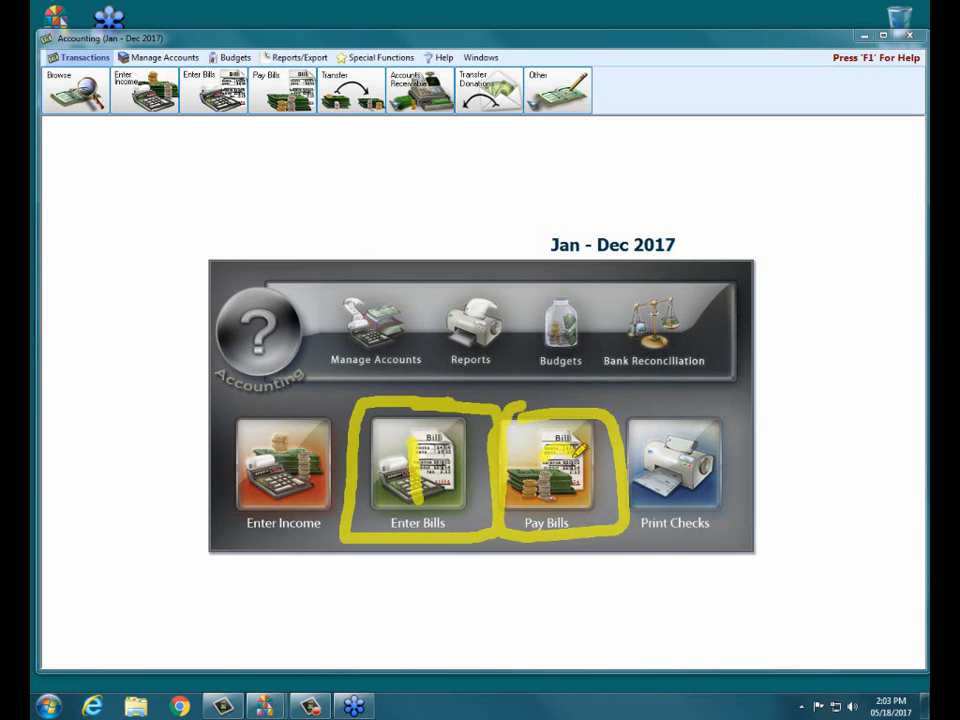
{"action": "mouse_move", "coordinate": [568, 442]}
{"action": "left_mouse_down"}
{"action": "mouse_move", "coordinate": [579, 480]}
{"action": "mouse_move", "coordinate": [546, 489]}
{"action": "left_mouse_up"}
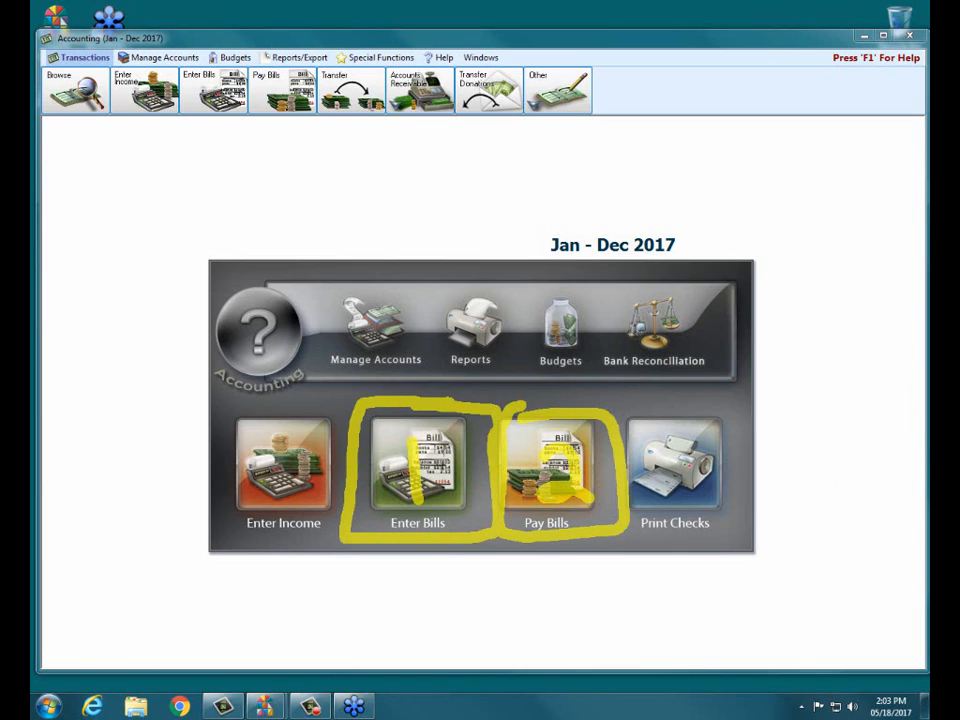
{"action": "key", "text": "Escape"}
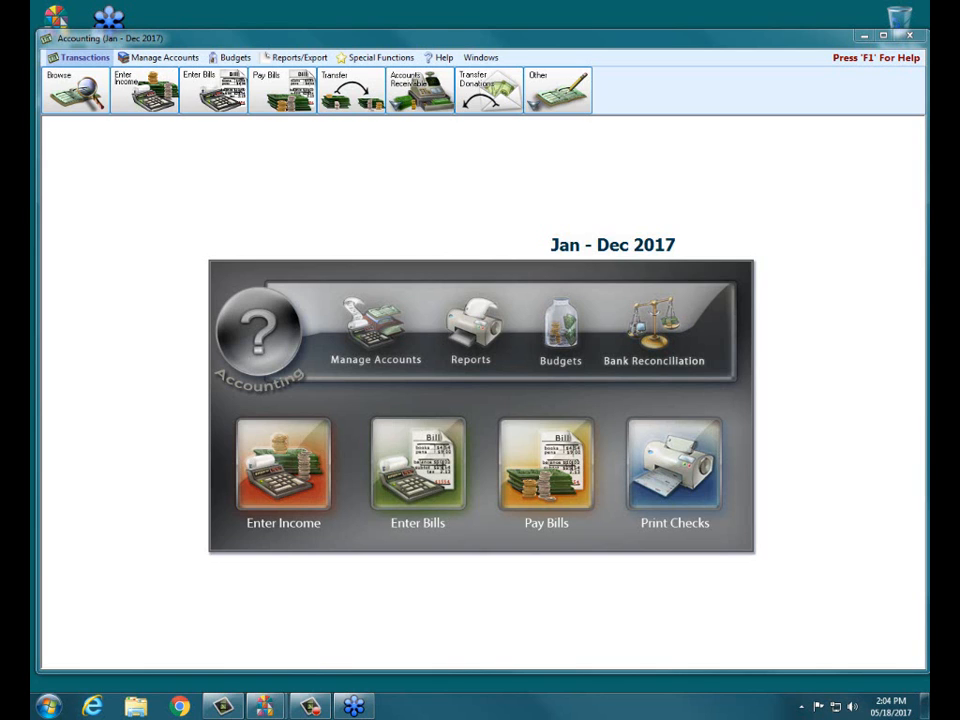
{"action": "left_click", "coordinate": [427, 450]}
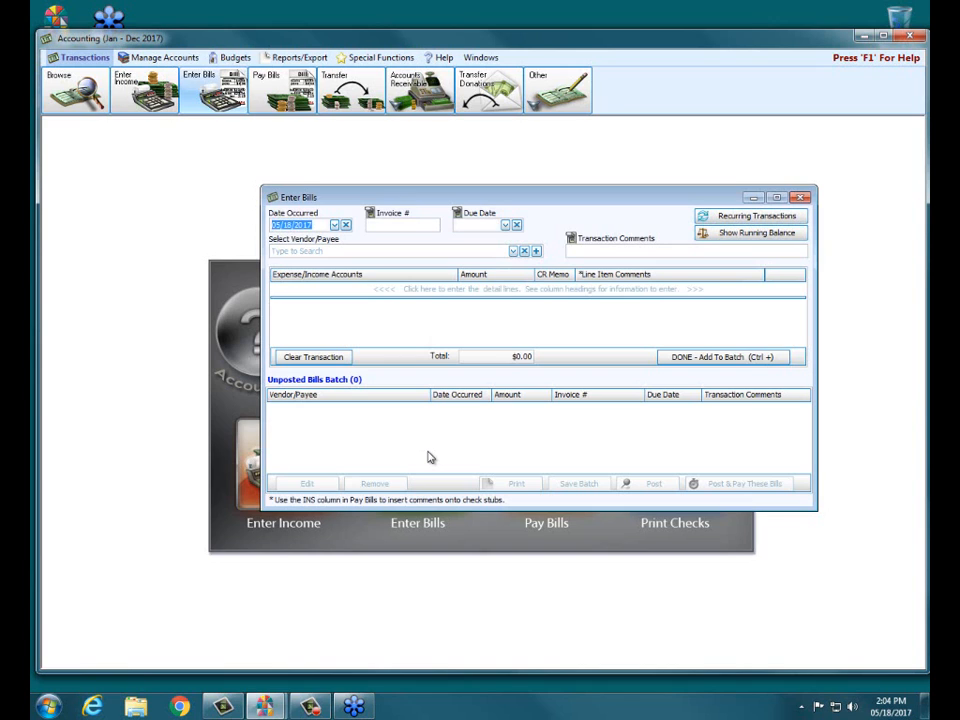
{"action": "left_click", "coordinate": [801, 197]}
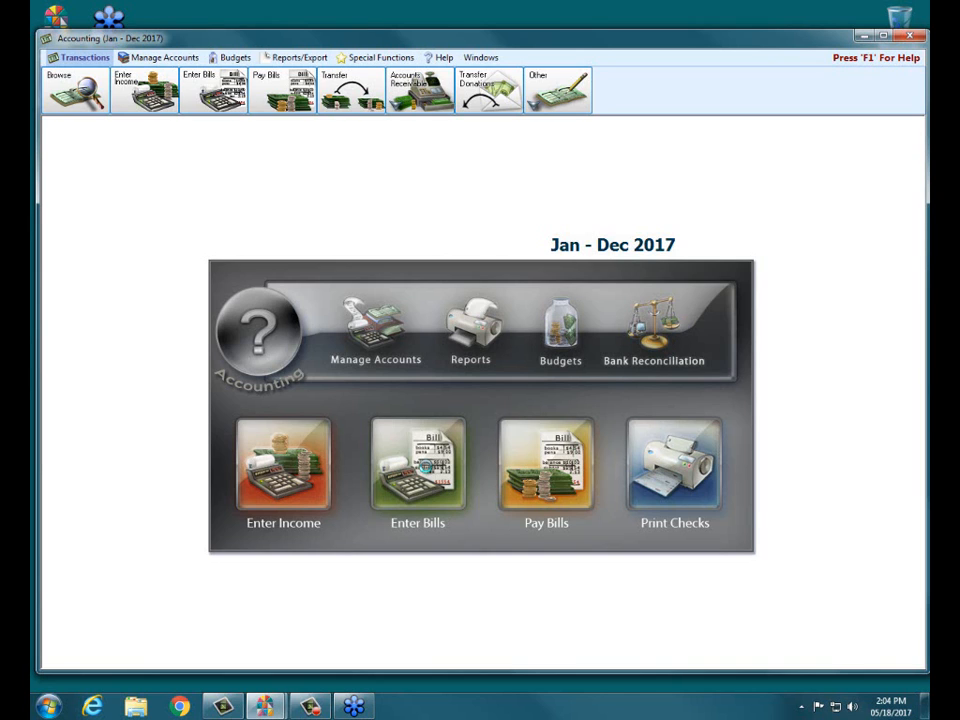
- Open Enter Bills and choose American Electric Power as the vendor of the new bill
{"action": "left_click", "coordinate": [427, 474]}
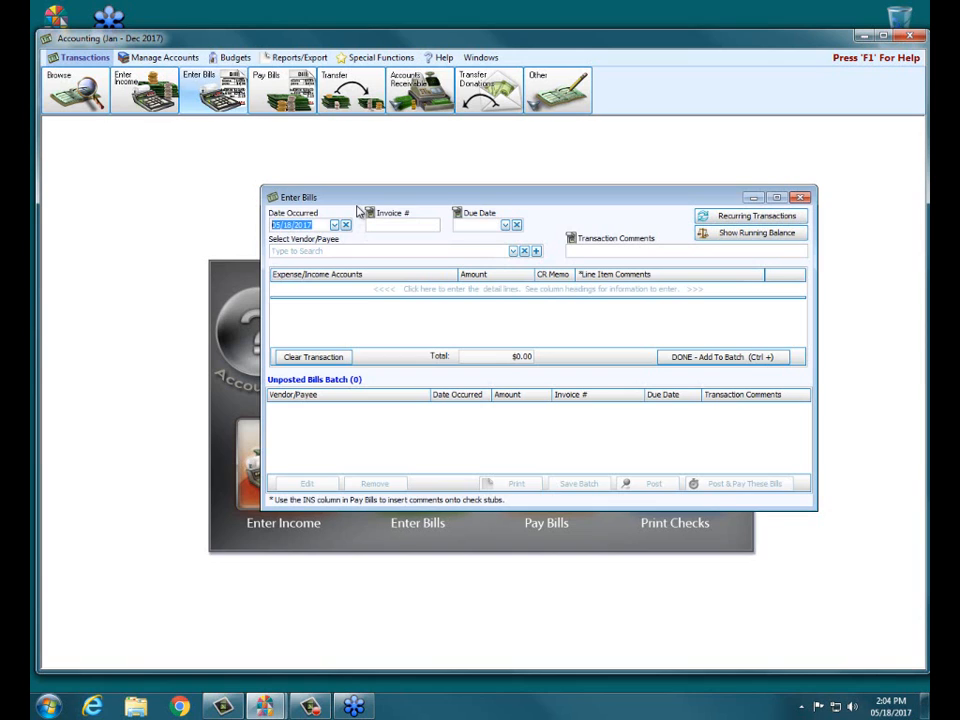
{"action": "left_click", "coordinate": [343, 252]}
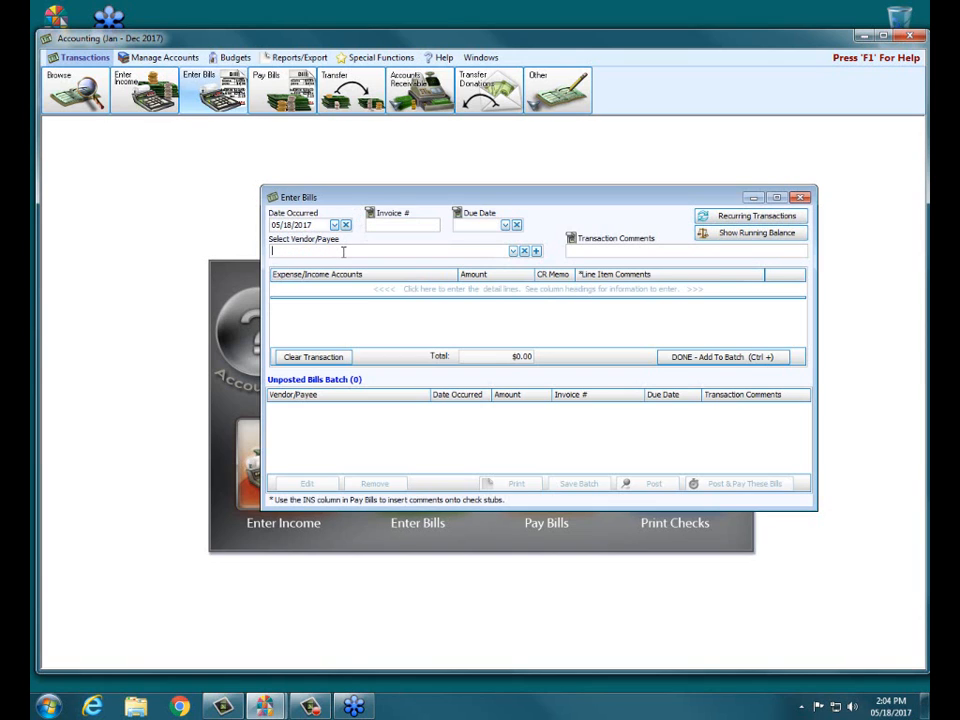
{"action": "type", "text": "Americ"}
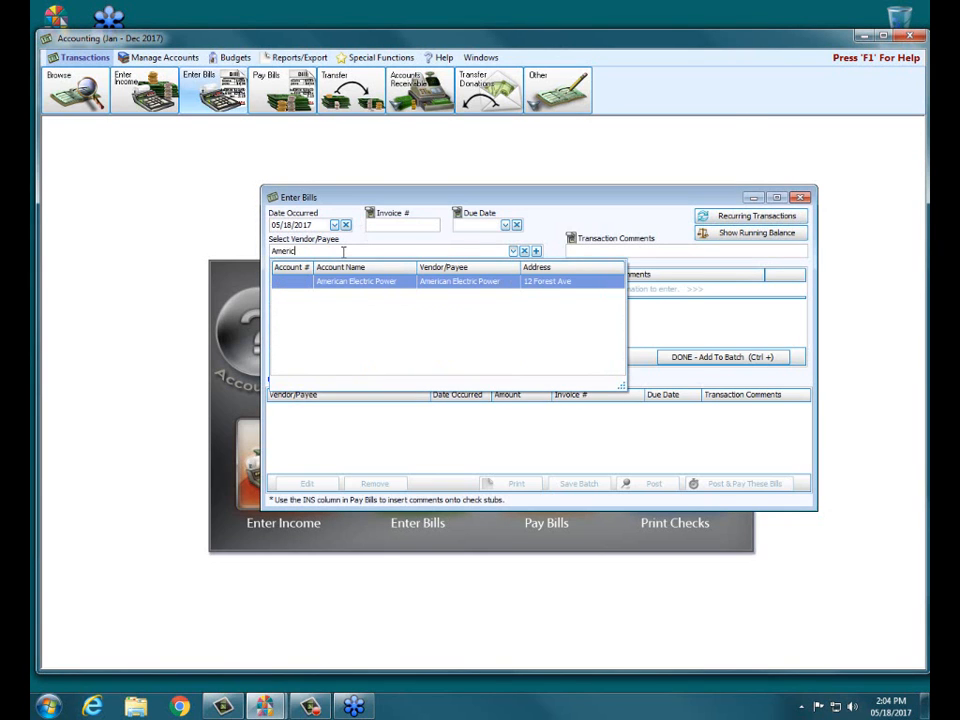
{"action": "left_click", "coordinate": [368, 281]}
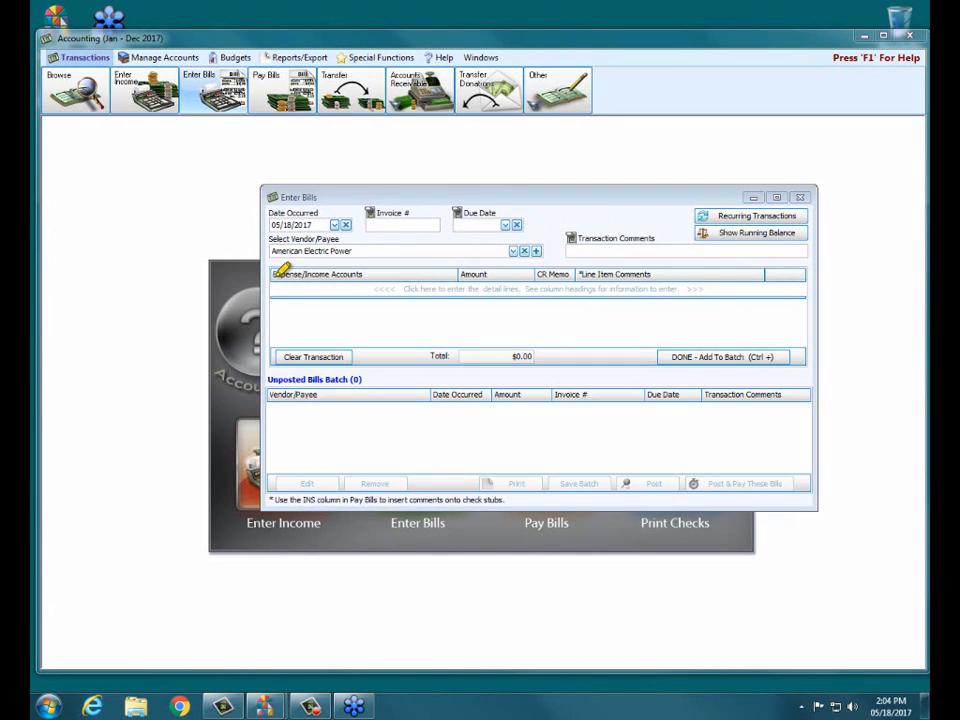
- Enter 756.89 against the Electric expense account and add the American Electric Power bill to the unposted batch
{"action": "left_click_drag", "start_coordinate": [276, 274], "coordinate": [433, 274]}
{"action": "left_click", "coordinate": [388, 289]}
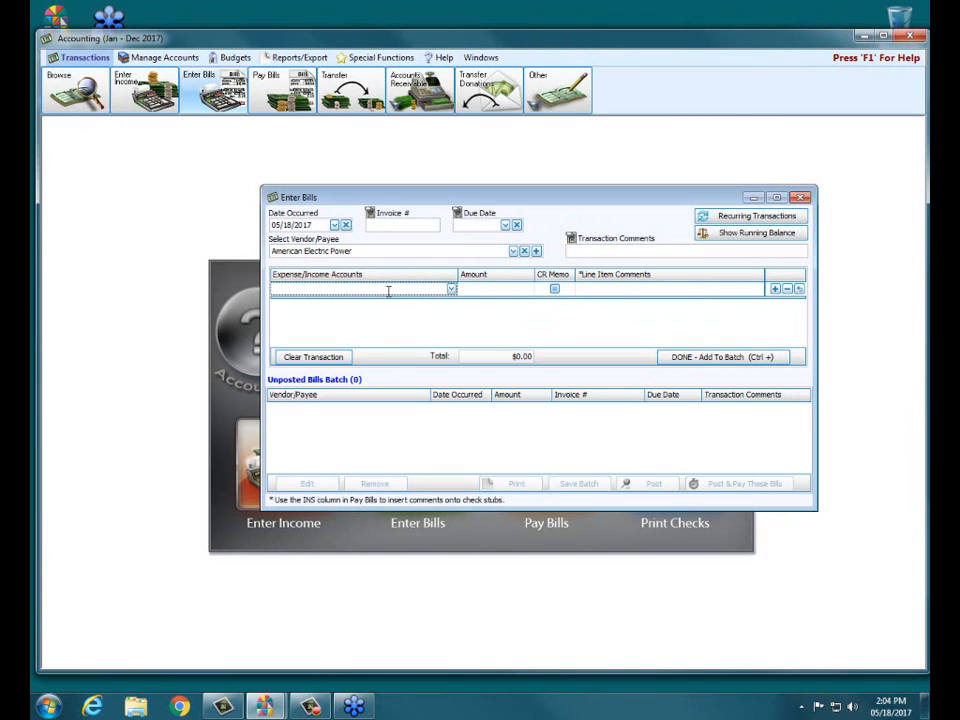
{"action": "type", "text": "elect"}
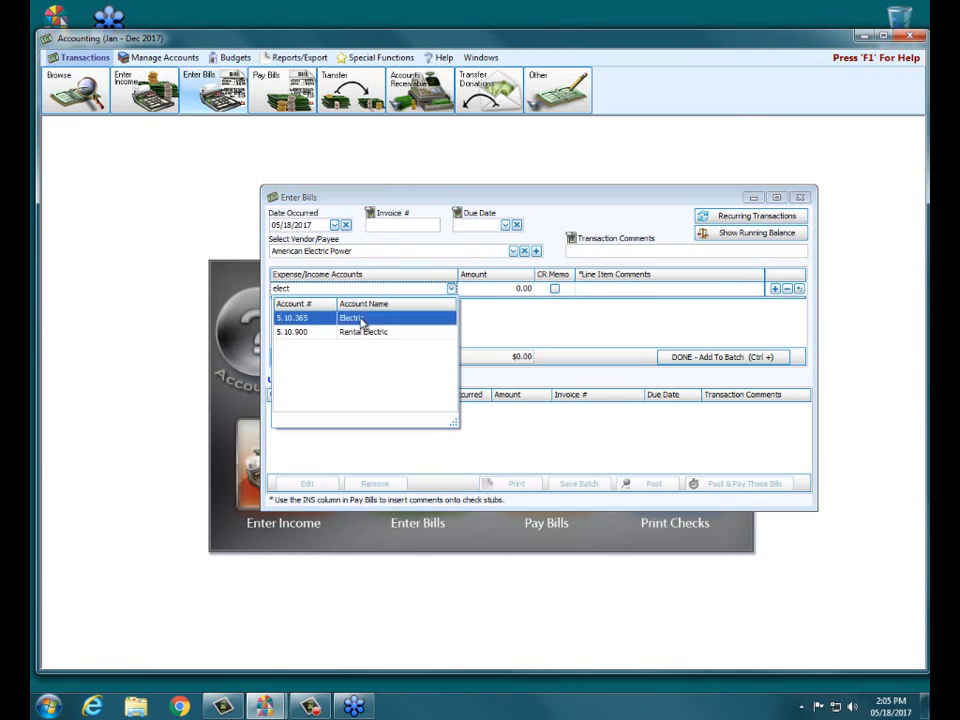
{"action": "left_click", "coordinate": [363, 321]}
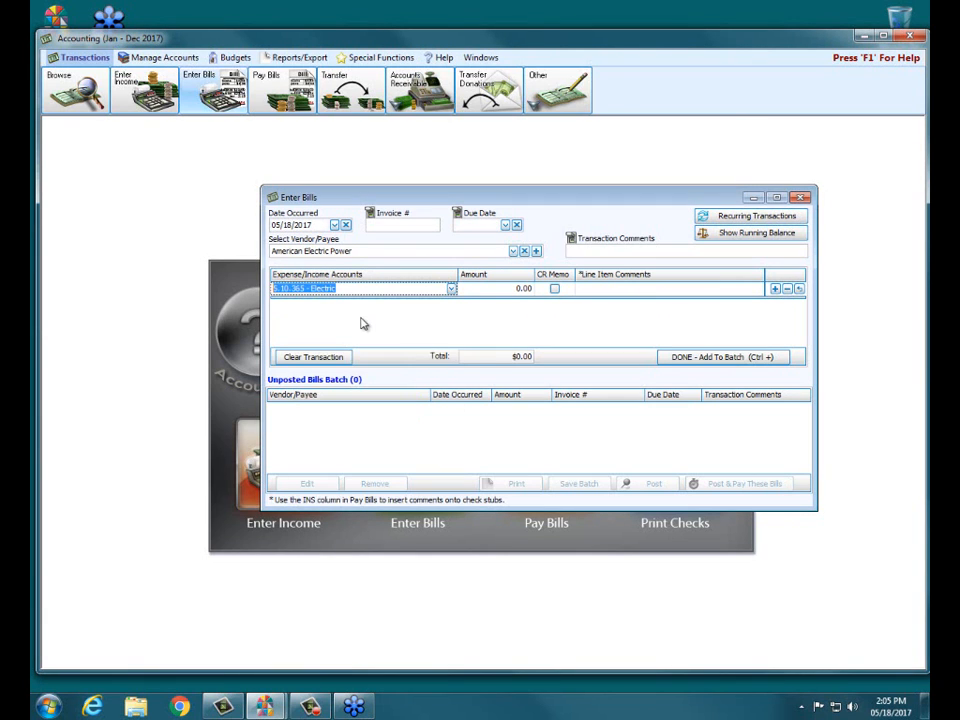
{"action": "left_click", "coordinate": [506, 289]}
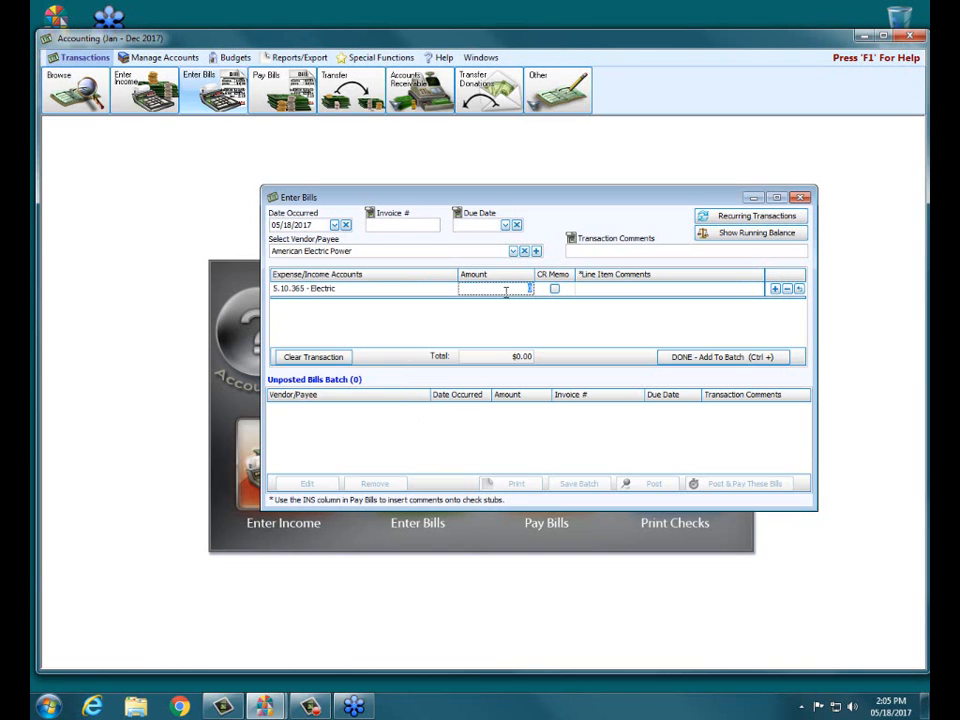
{"action": "type", "text": "756.89"}
{"action": "left_click", "coordinate": [597, 290]}
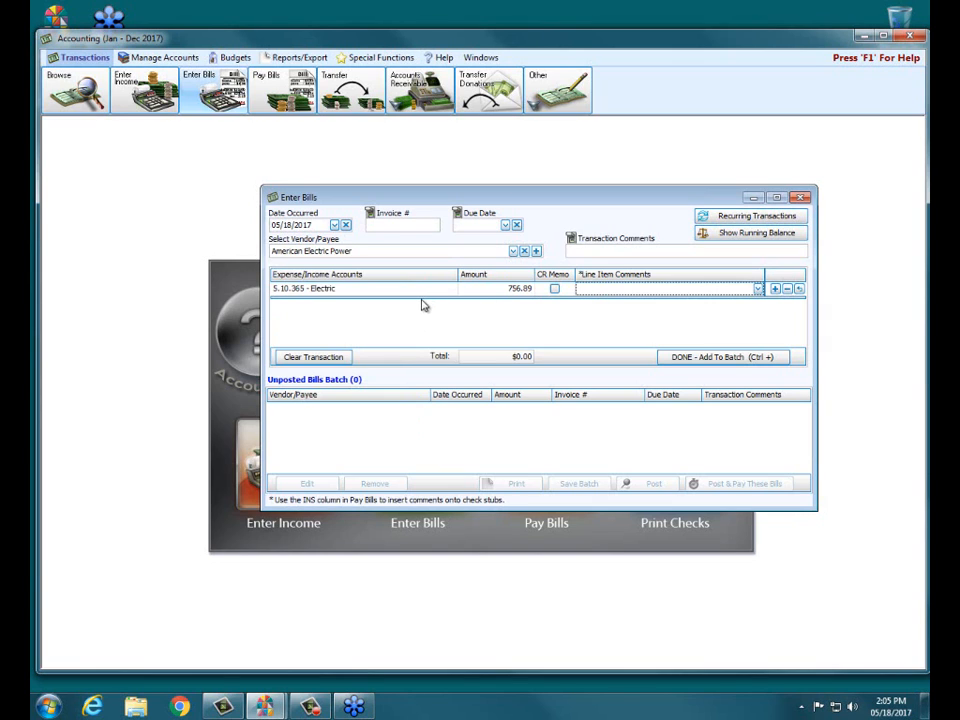
{"action": "left_click", "coordinate": [696, 359]}
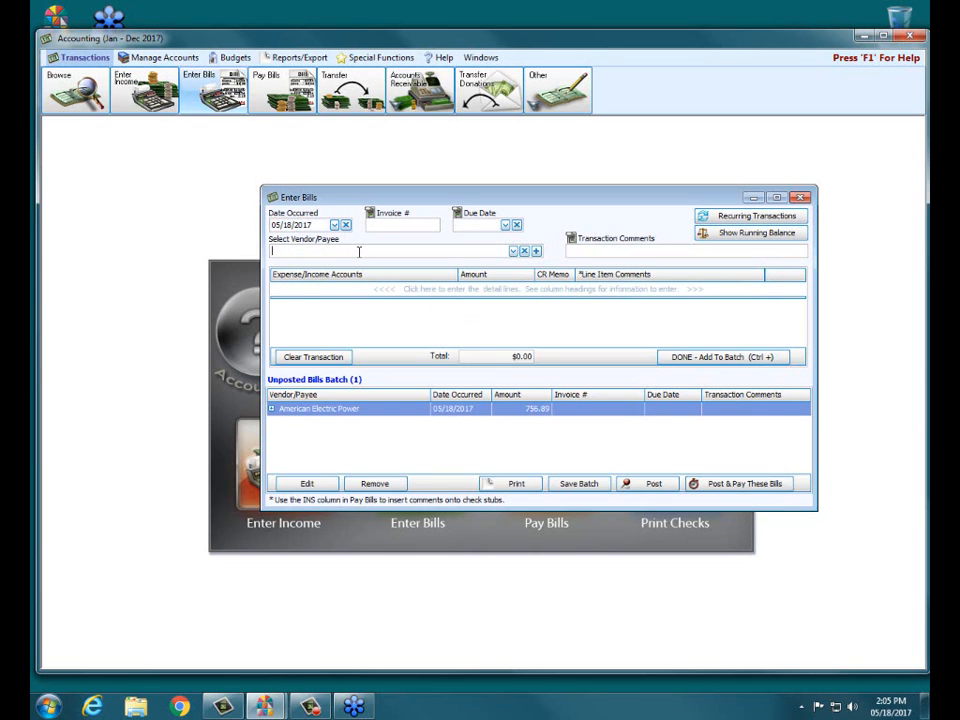
- Choose VISA - Chase Bank as the vendor of the second bill
{"action": "type", "text": "V"}
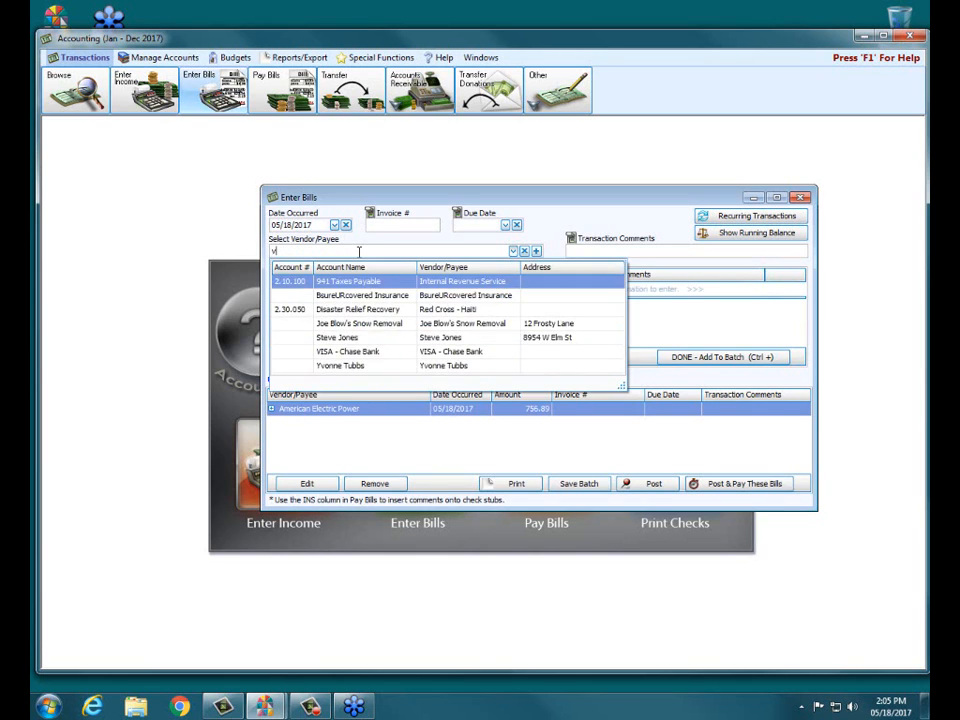
{"action": "type", "text": "isa"}
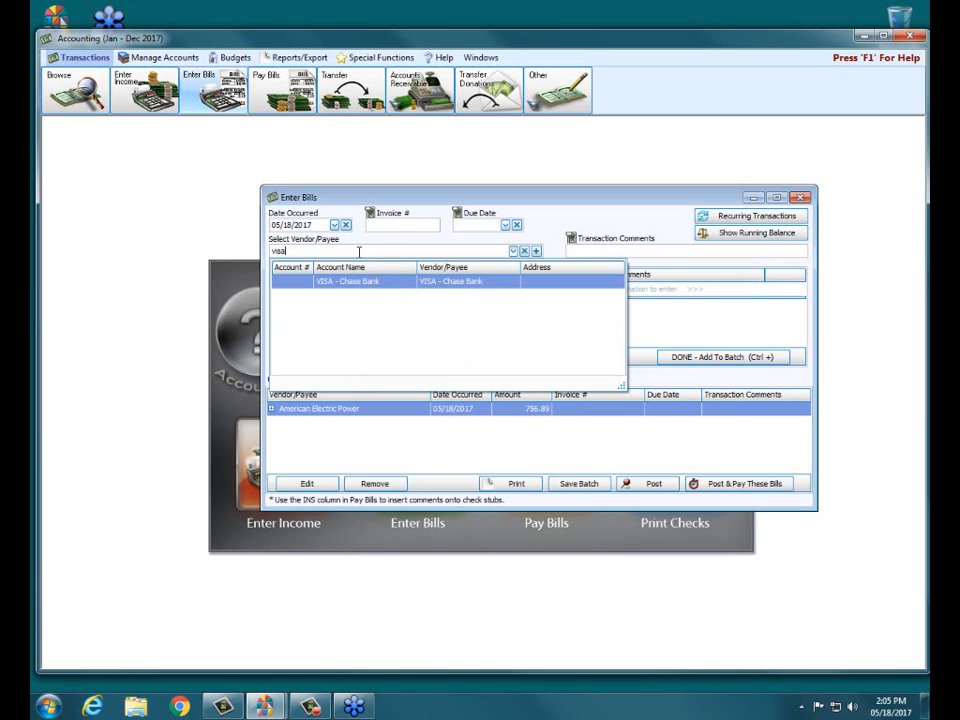
{"action": "key", "text": "Return"}
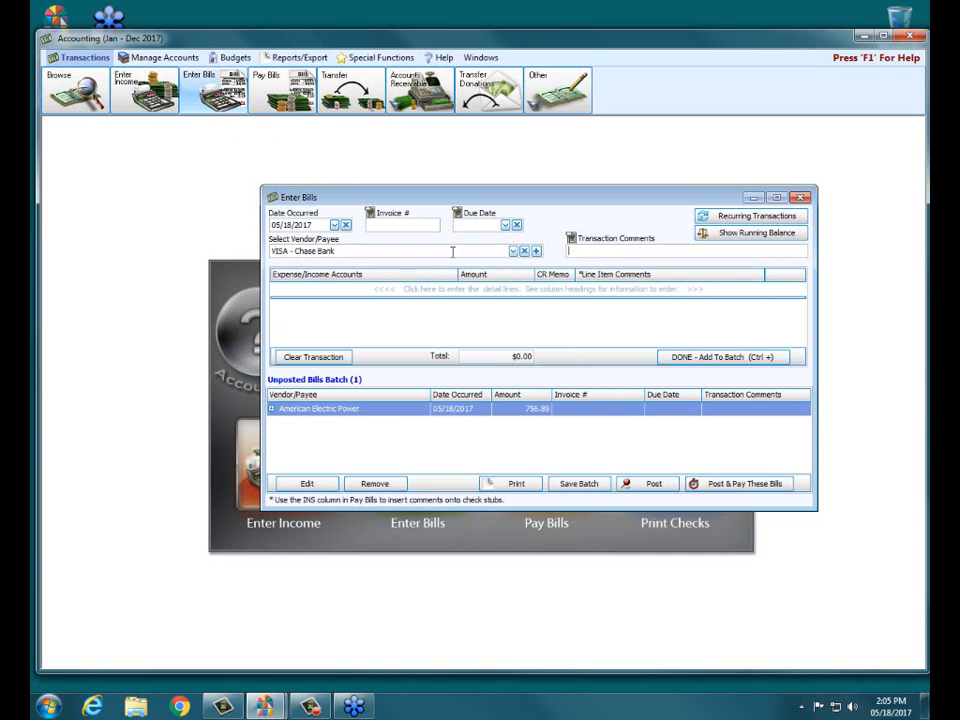
- Enter 76.68 against the Bulletins expense account on the VISA bill and add another empty detail line
{"action": "left_click", "coordinate": [403, 291]}
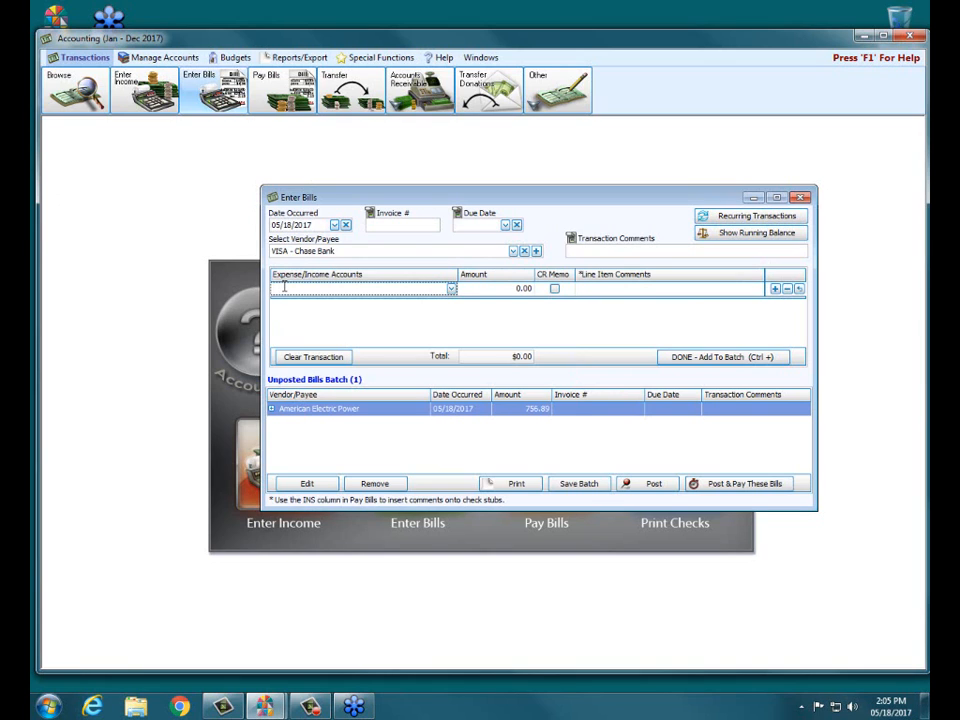
{"action": "type", "text": "bul"}
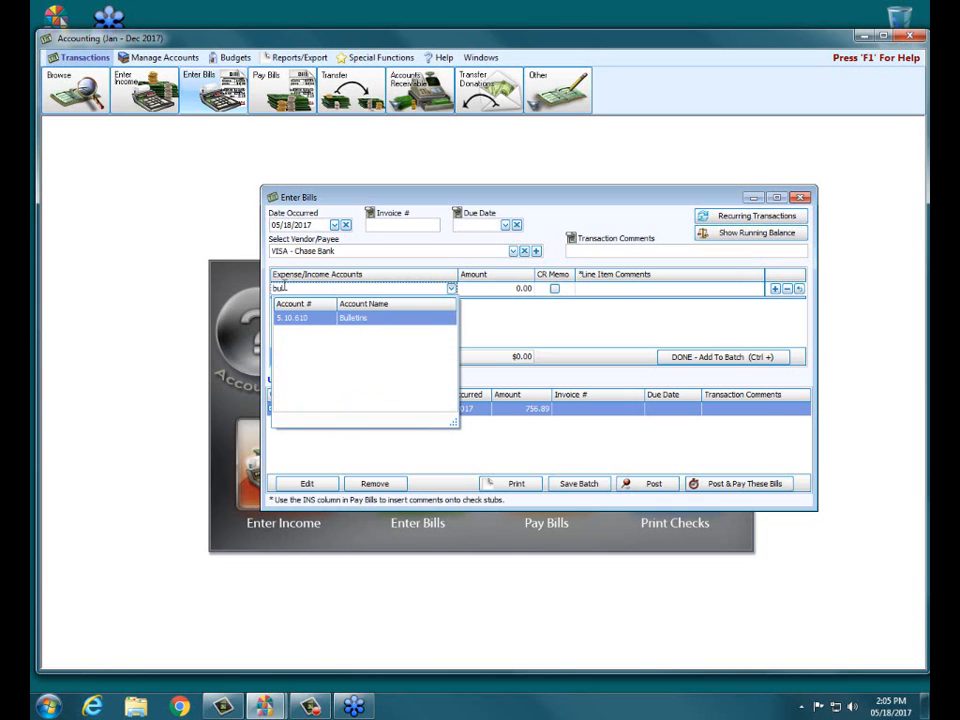
{"action": "left_click", "coordinate": [356, 318]}
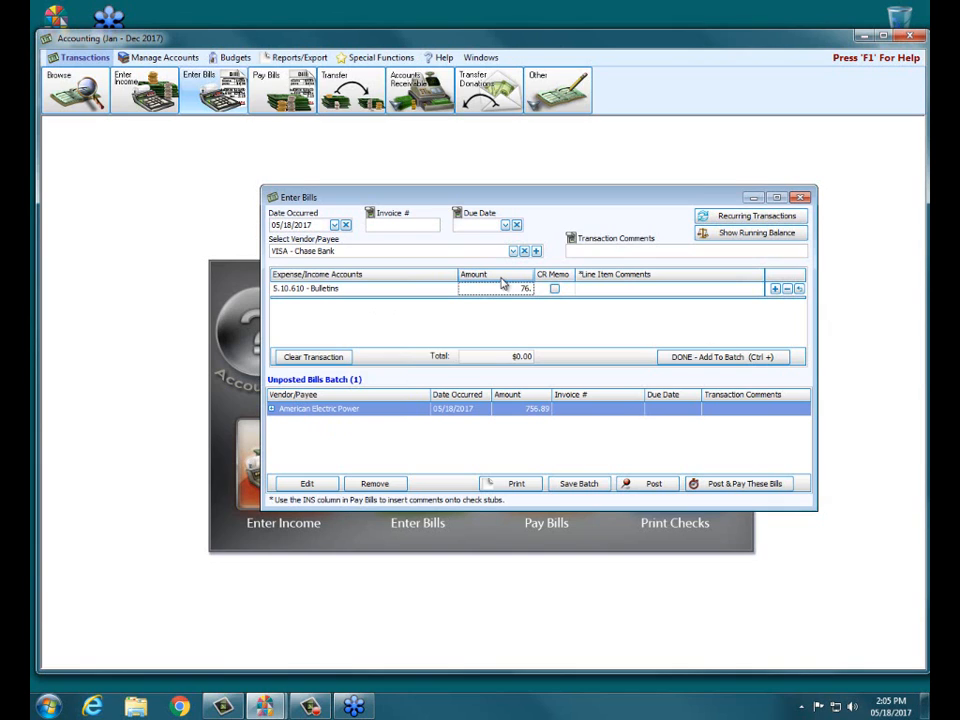
{"action": "type", "text": "76.68"}
{"action": "left_click", "coordinate": [712, 289]}
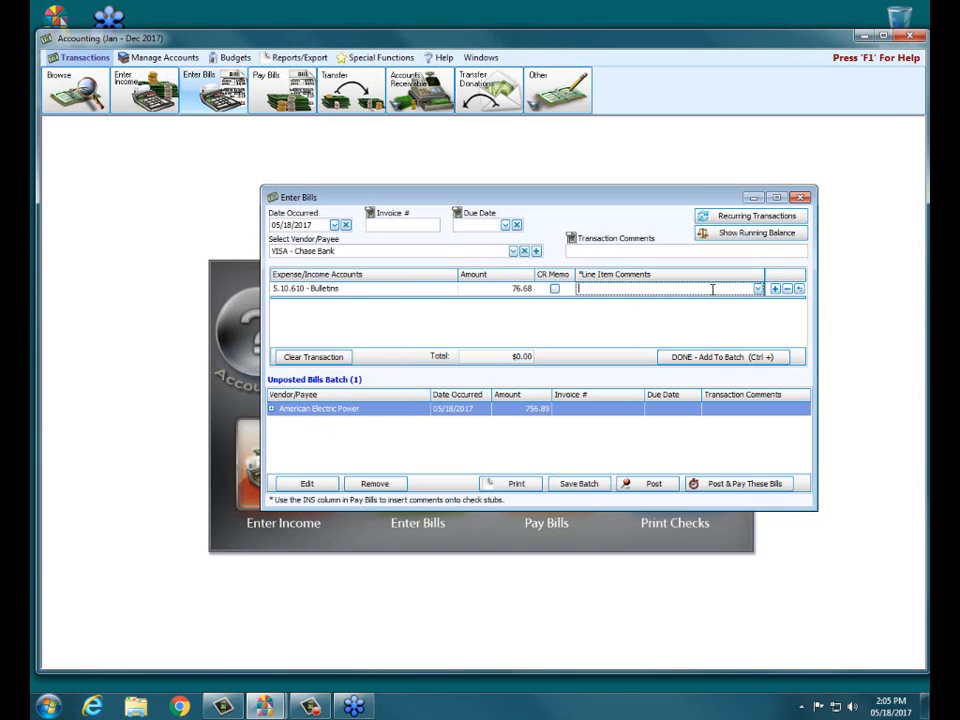
{"action": "left_click", "coordinate": [775, 289]}
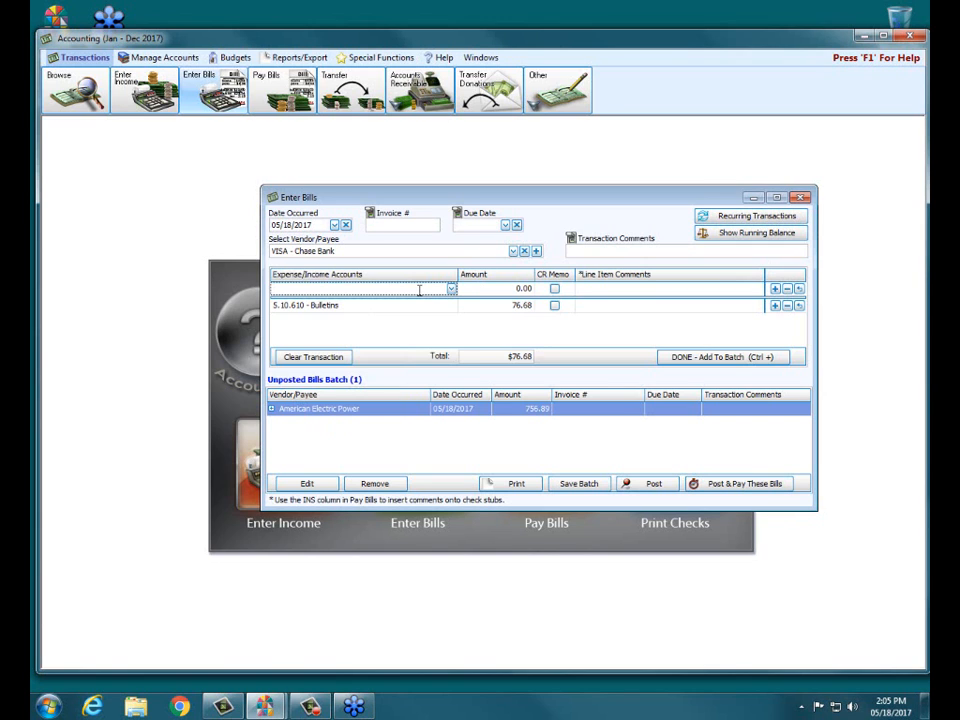
- Enter 125.66 against the Senior Citizens expense account as the second detail line of the VISA bill
{"action": "type", "text": "seni"}
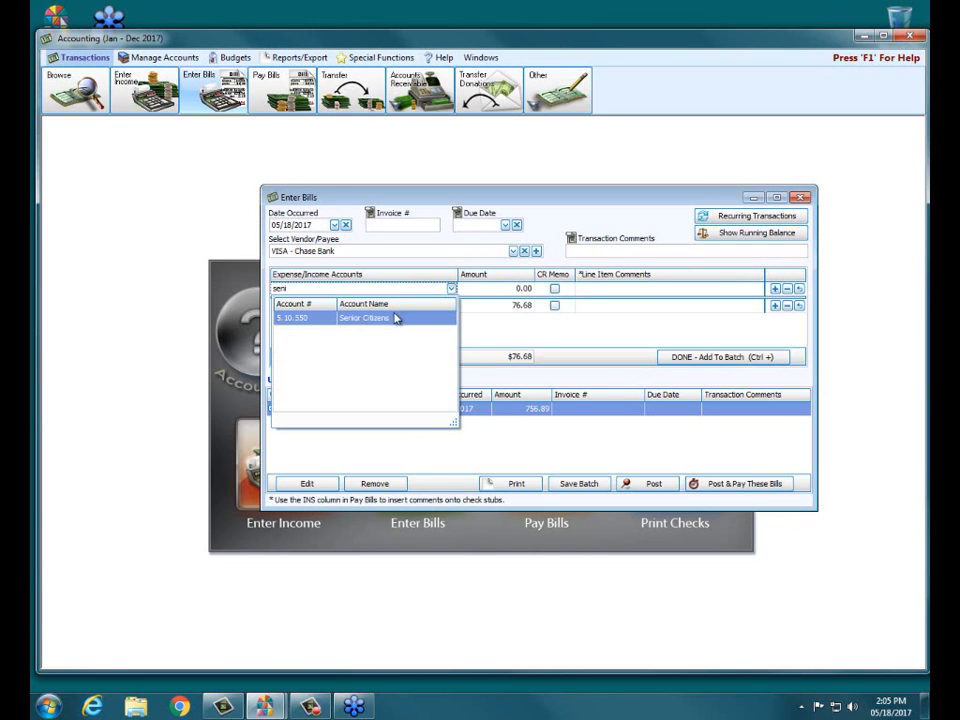
{"action": "left_click", "coordinate": [396, 318]}
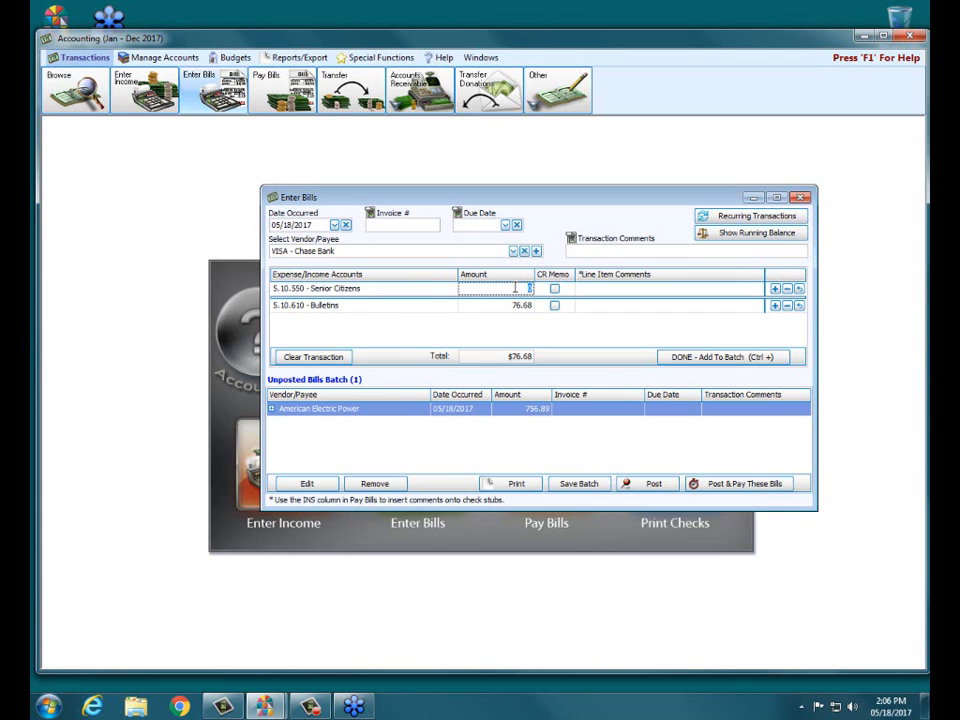
{"action": "type", "text": "125.66"}
{"action": "key", "text": "Tab"}
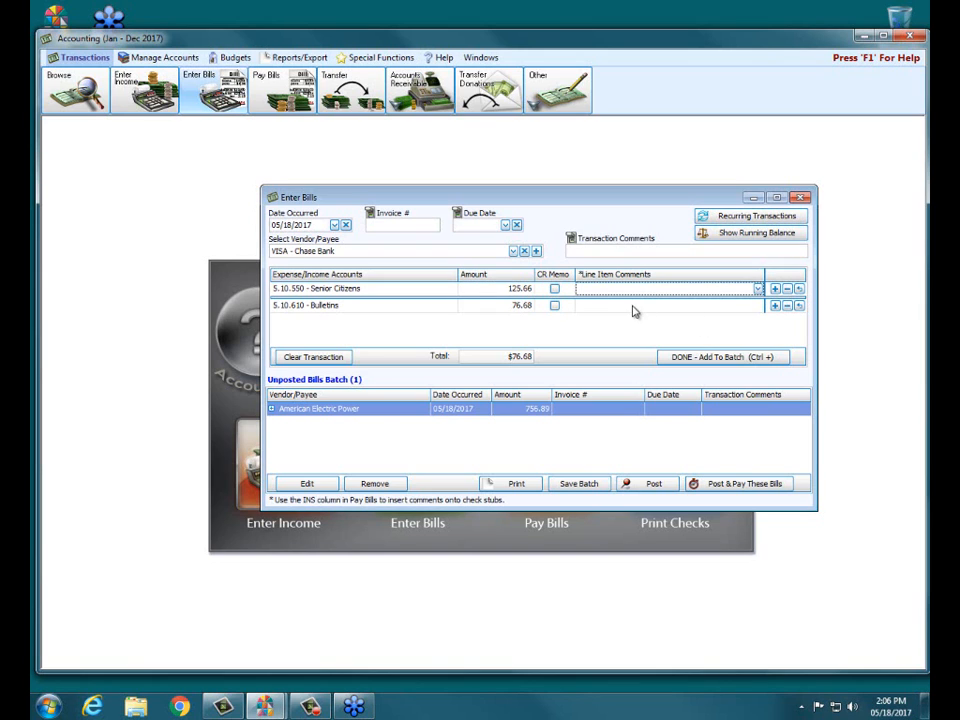
{"action": "left_click", "coordinate": [670, 358]}
{"action": "double_click", "coordinate": [491, 424]}
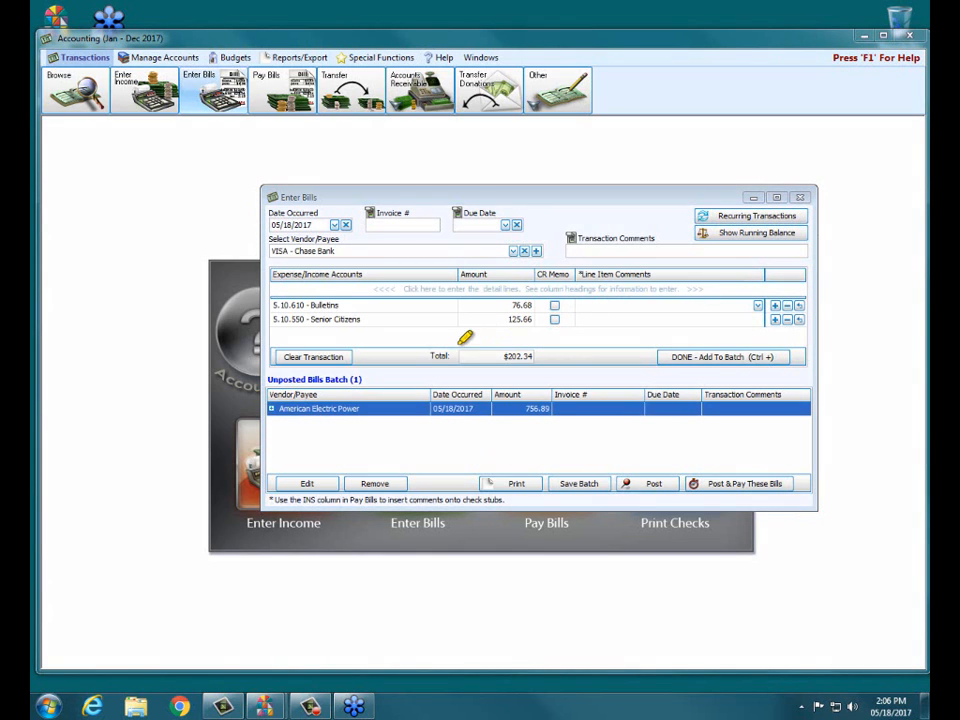
{"action": "mouse_move", "coordinate": [508, 330]}
{"action": "left_mouse_down"}
{"action": "mouse_move", "coordinate": [562, 356]}
{"action": "mouse_move", "coordinate": [443, 362]}
{"action": "mouse_move", "coordinate": [484, 334]}
{"action": "mouse_move", "coordinate": [579, 360]}
{"action": "mouse_move", "coordinate": [485, 368]}
{"action": "left_mouse_up"}
{"action": "left_click_drag", "start_coordinate": [270, 224], "coordinate": [318, 224]}
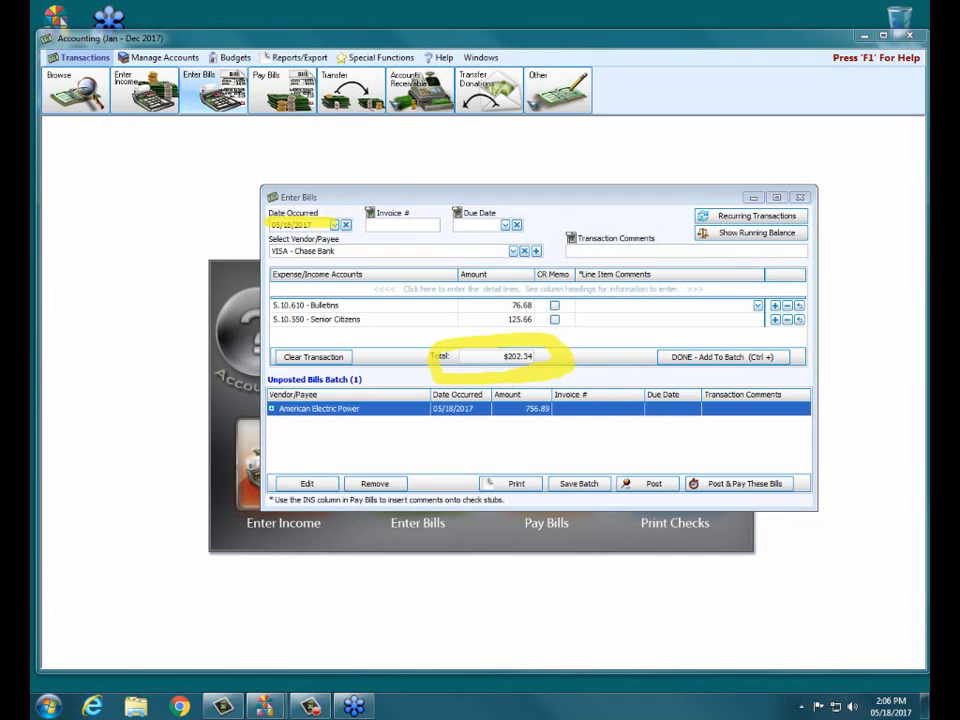
{"action": "key", "text": "Escape"}
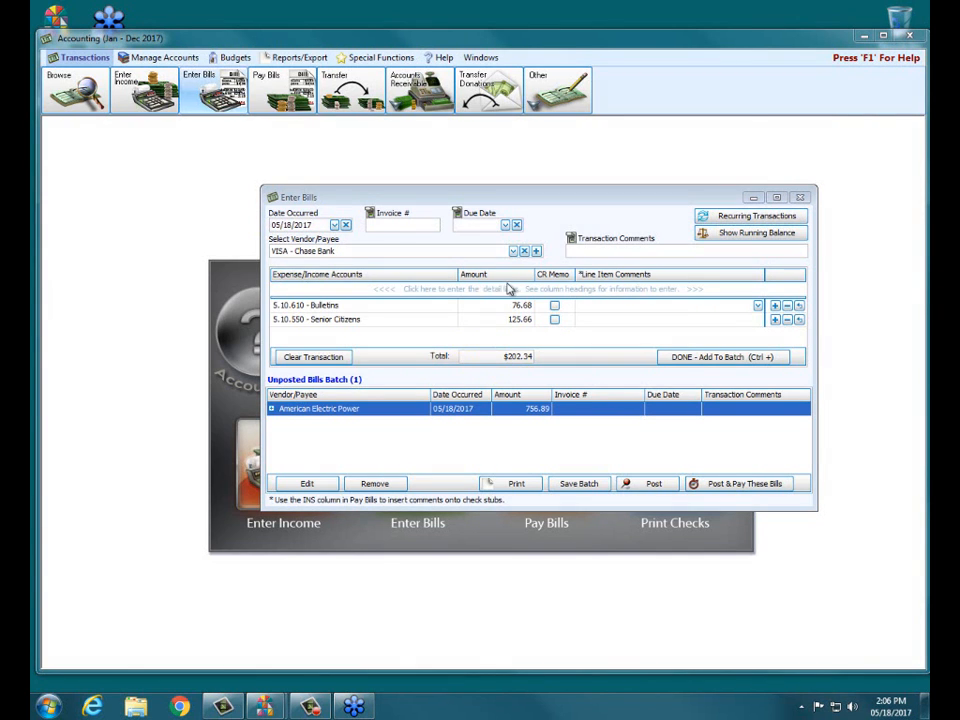
- Add the VISA - Chase Bank bill with the Bulletins and Senior Citizens lines to the unposted batch
{"action": "left_click", "coordinate": [388, 288]}
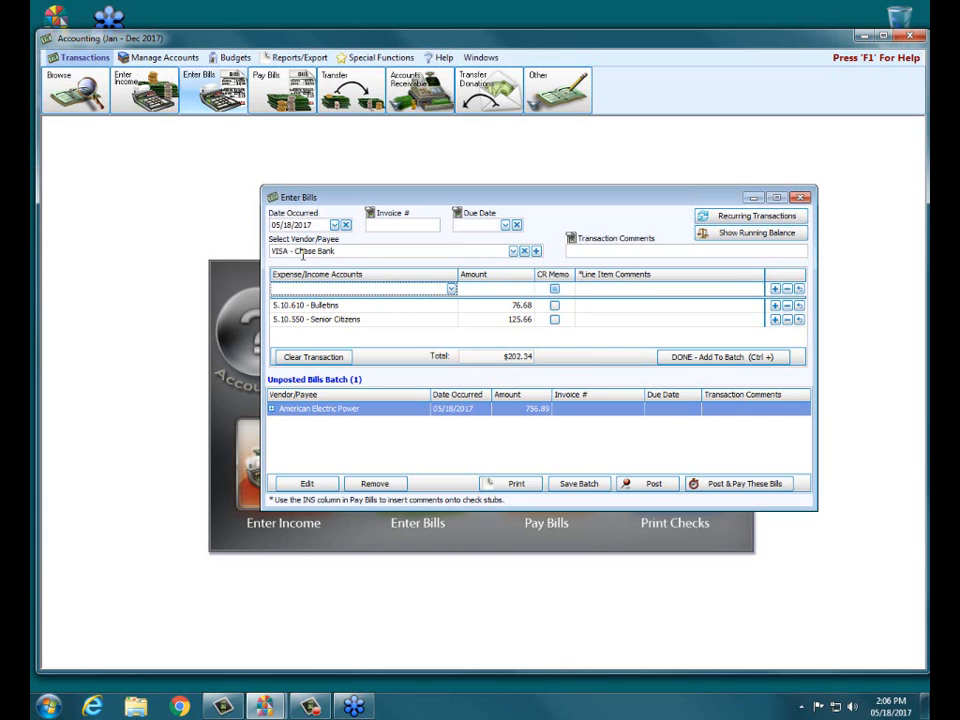
{"action": "left_click", "coordinate": [677, 356]}
- Date the next bill 05/08/2017 and choose VISA - Chase Bank as its vendor
{"action": "left_click", "coordinate": [335, 224]}
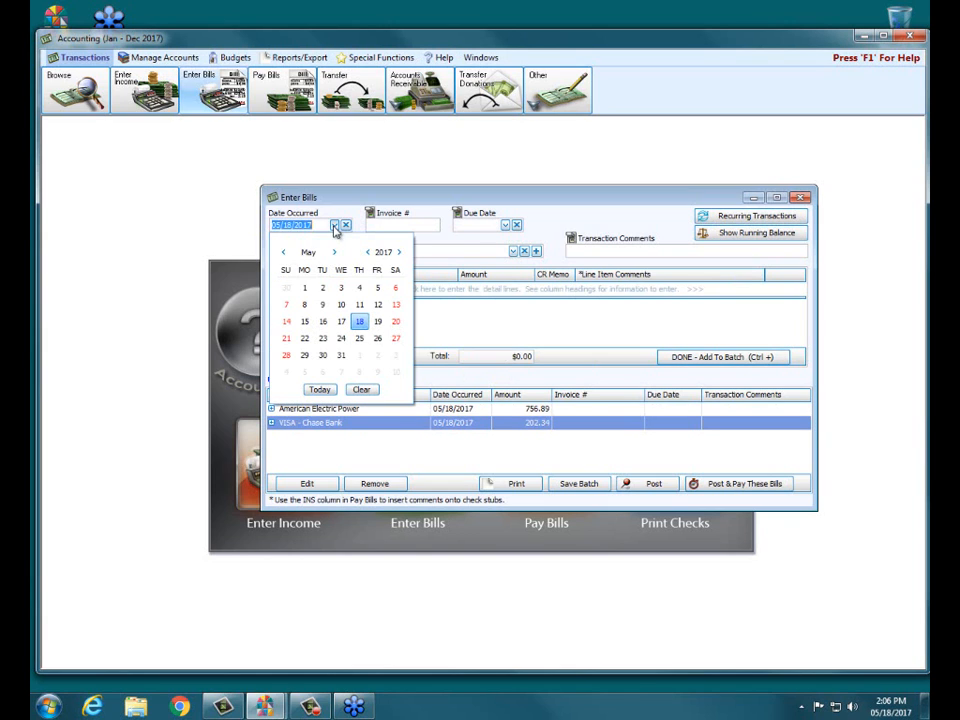
{"action": "left_click", "coordinate": [305, 304]}
{"action": "left_click", "coordinate": [302, 251]}
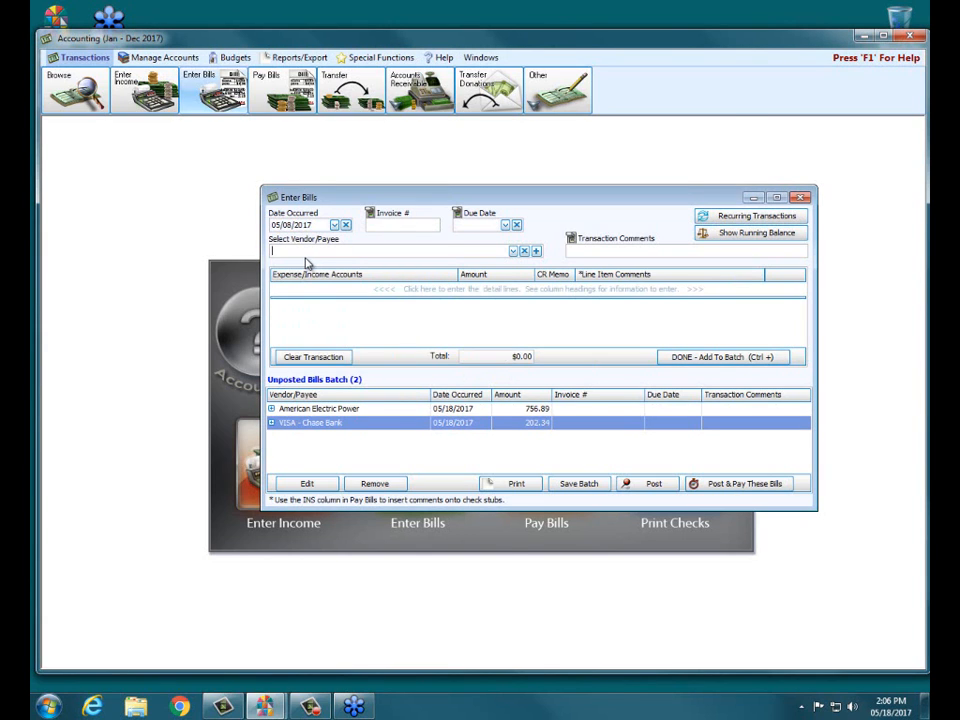
{"action": "type", "text": "Visa"}
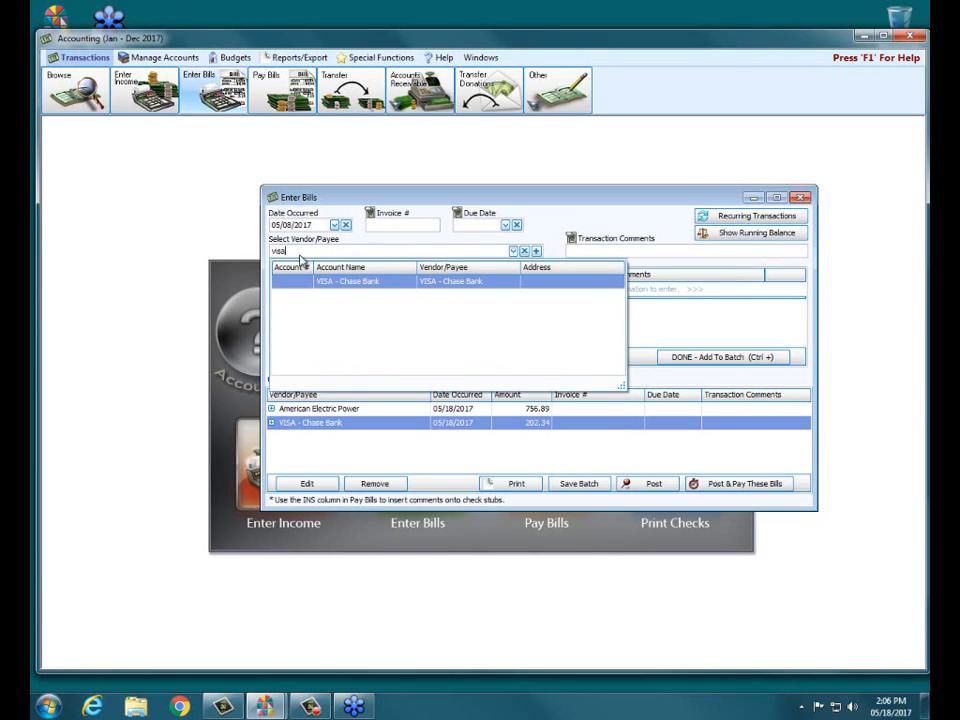
{"action": "left_click", "coordinate": [321, 281]}
- Enter 56.34 against the Music Material expense account and add this VISA bill to the unposted batch
{"action": "left_click", "coordinate": [360, 288]}
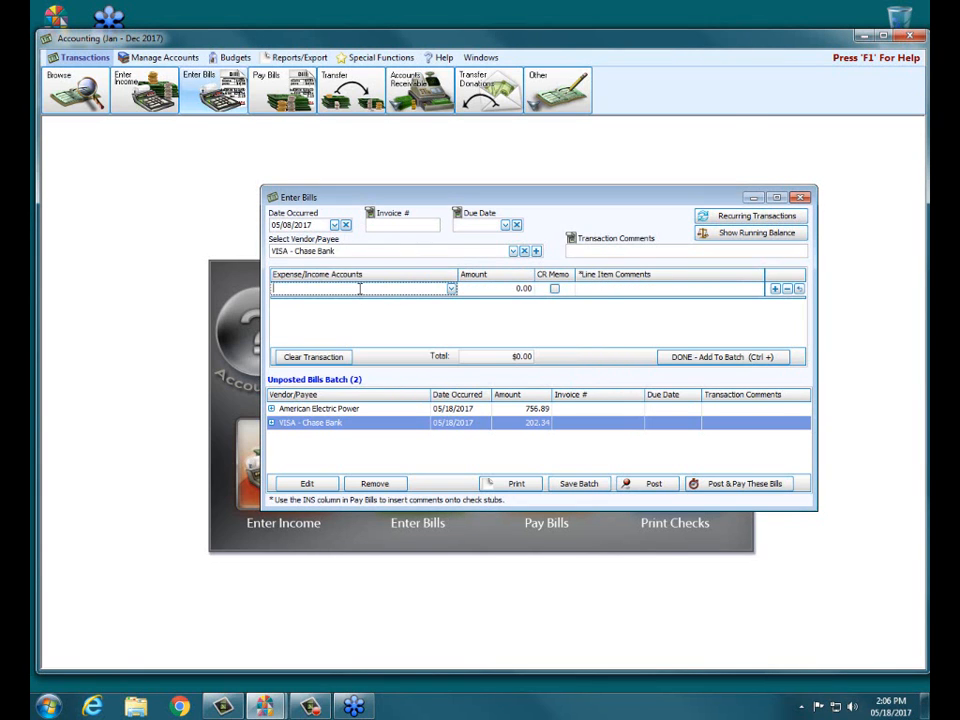
{"action": "left_click", "coordinate": [451, 288]}
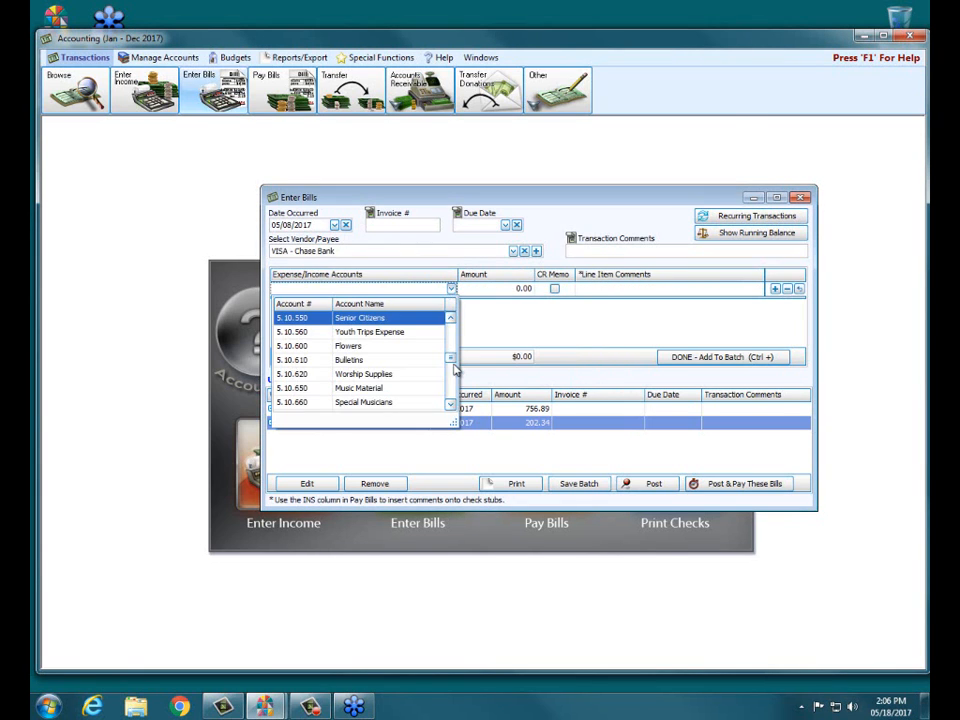
{"action": "left_click", "coordinate": [380, 390]}
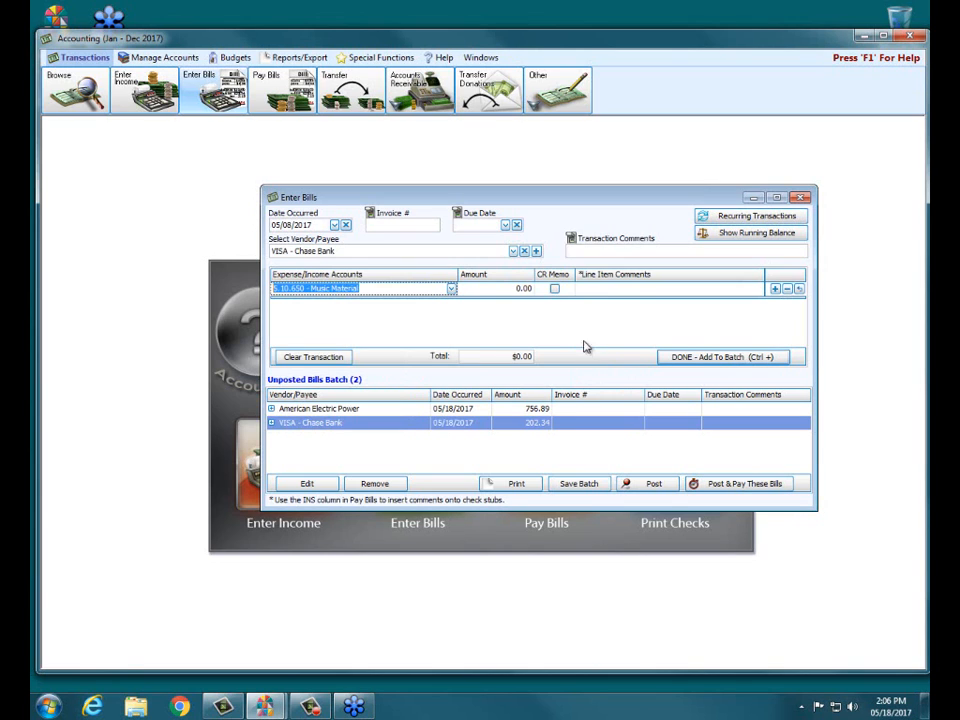
{"action": "left_click", "coordinate": [492, 290]}
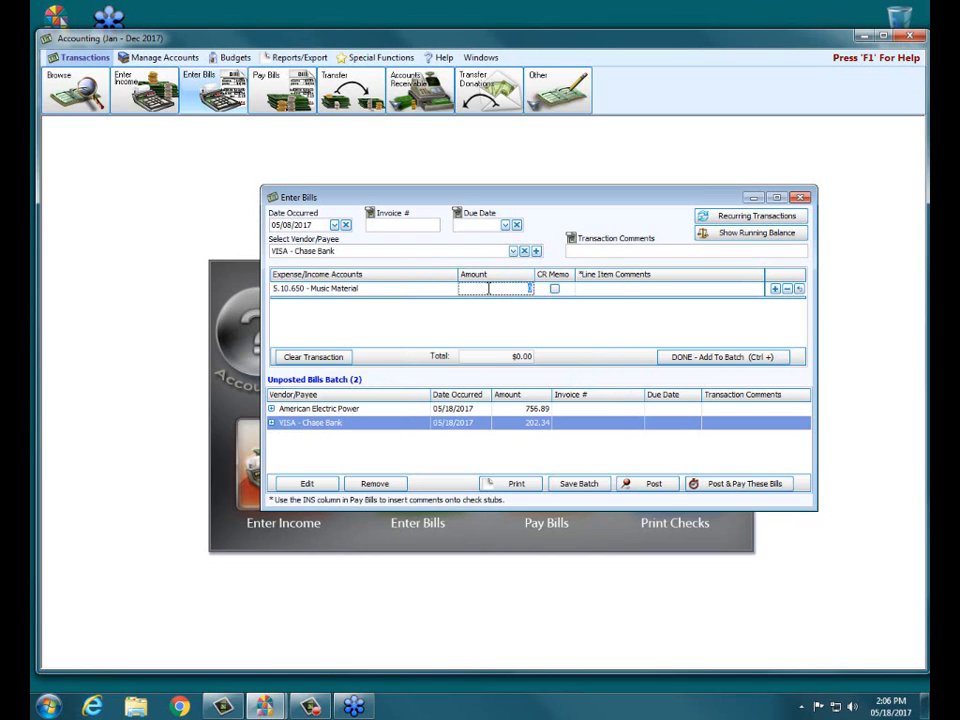
{"action": "type", "text": "56.34"}
{"action": "left_click", "coordinate": [678, 359]}
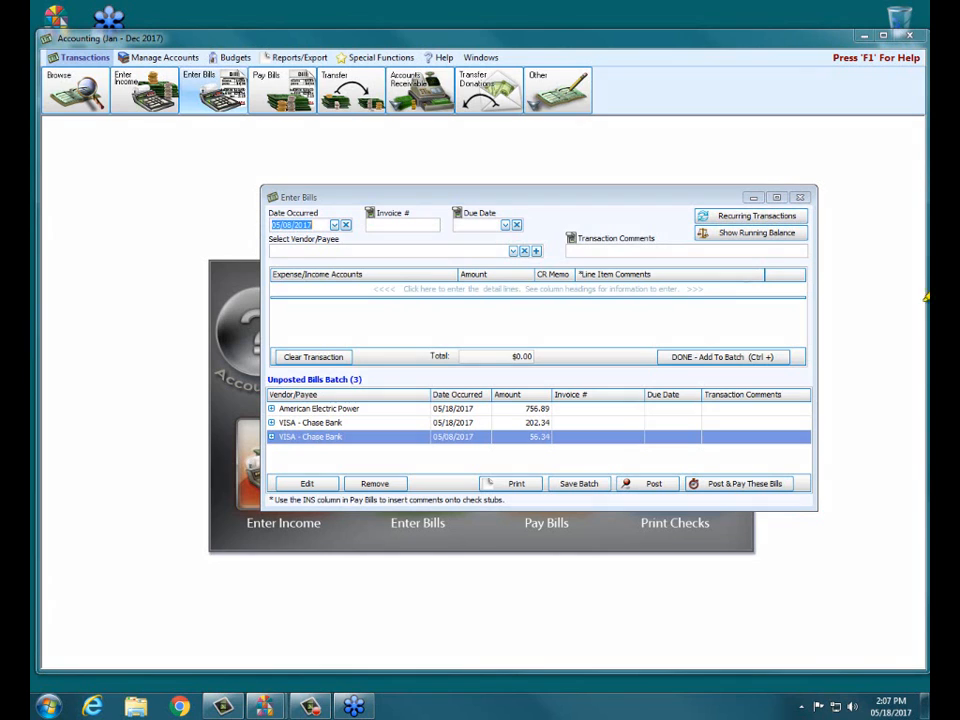
{"action": "mouse_move", "coordinate": [566, 251]}
{"action": "left_mouse_down"}
{"action": "mouse_move", "coordinate": [715, 256]}
{"action": "mouse_move", "coordinate": [810, 242]}
{"action": "mouse_move", "coordinate": [561, 240]}
{"action": "mouse_move", "coordinate": [729, 242]}
{"action": "mouse_move", "coordinate": [709, 240]}
{"action": "left_mouse_up"}
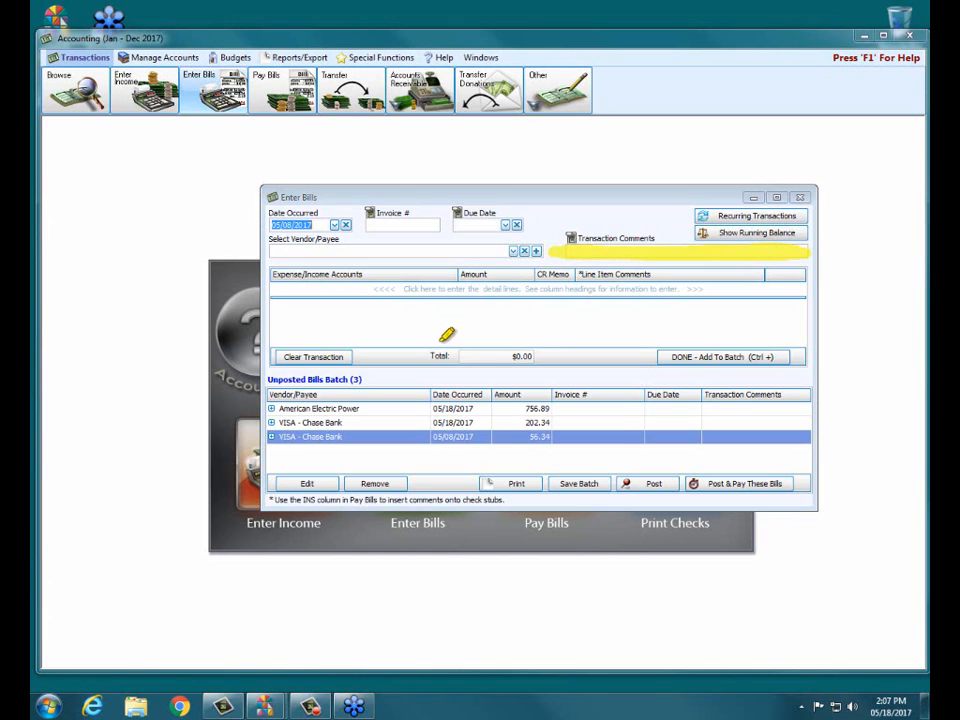
{"action": "left_click_drag", "start_coordinate": [585, 285], "coordinate": [755, 283]}
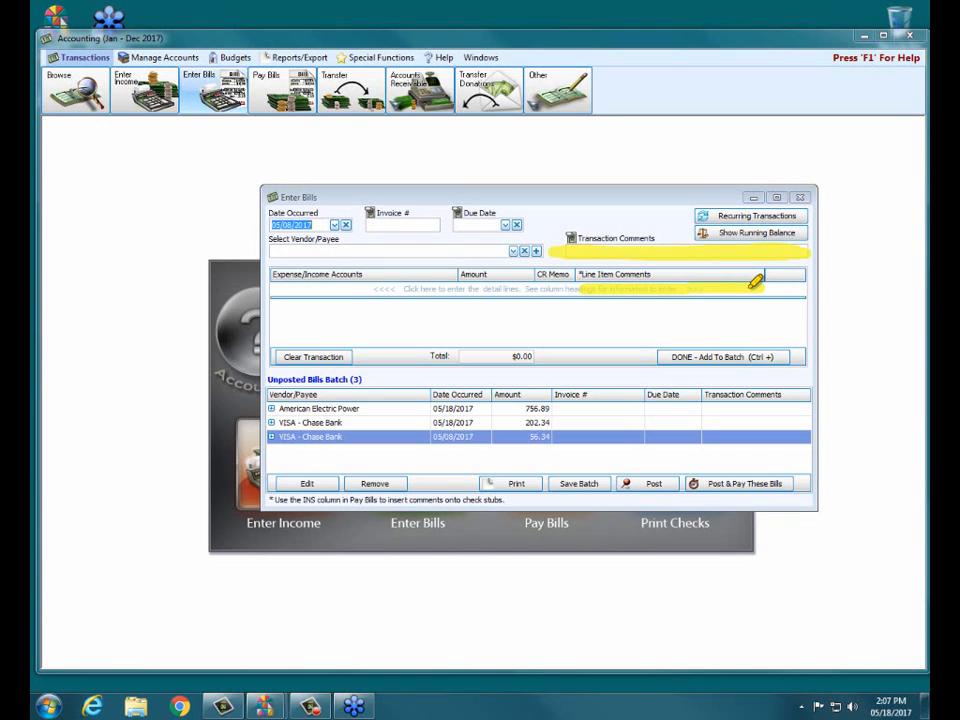
{"action": "left_click_drag", "start_coordinate": [274, 288], "coordinate": [444, 284]}
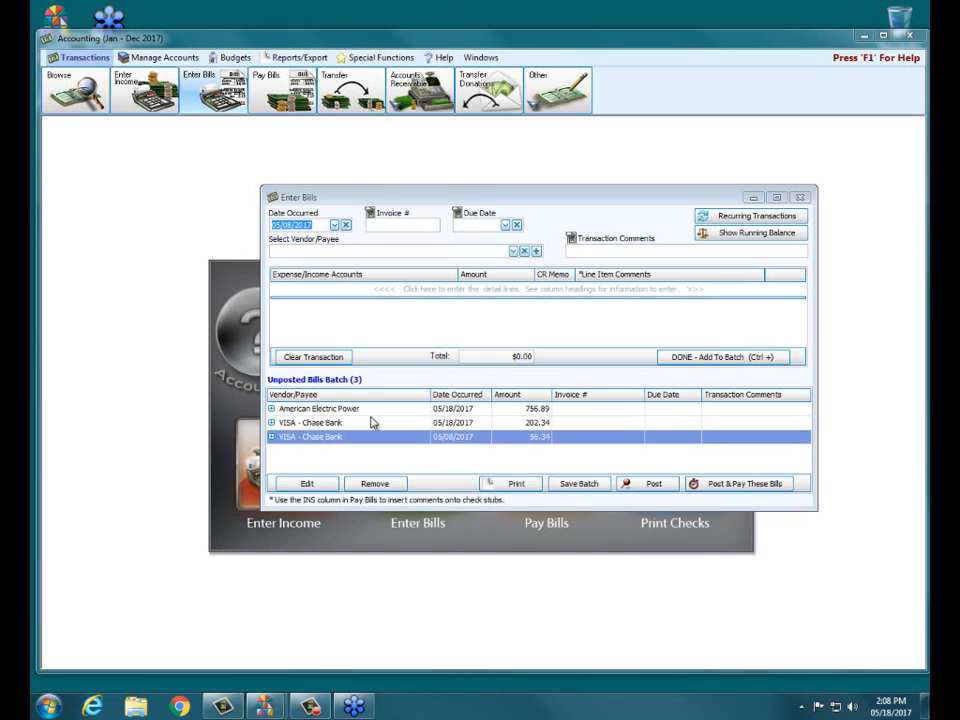
- Examine the debit and credit lines of the American Electric Power bill in the unposted batch
{"action": "left_click", "coordinate": [271, 409]}
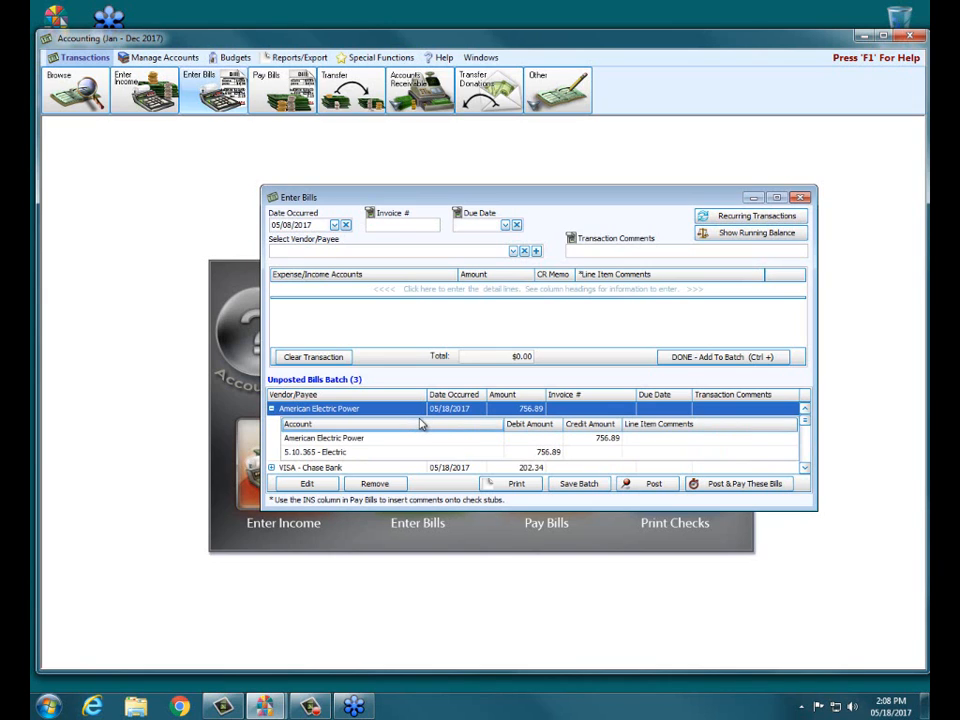
{"action": "left_click", "coordinate": [271, 409]}
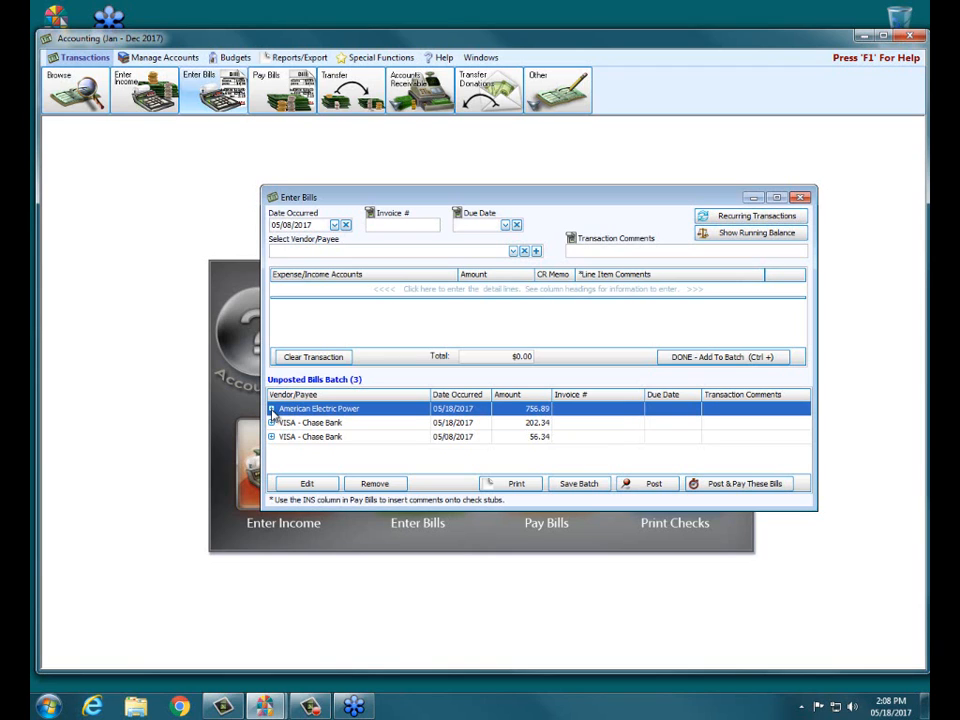
- Save the unposted bills batch, then close and reopen Enter Bills
{"action": "left_click", "coordinate": [579, 485]}
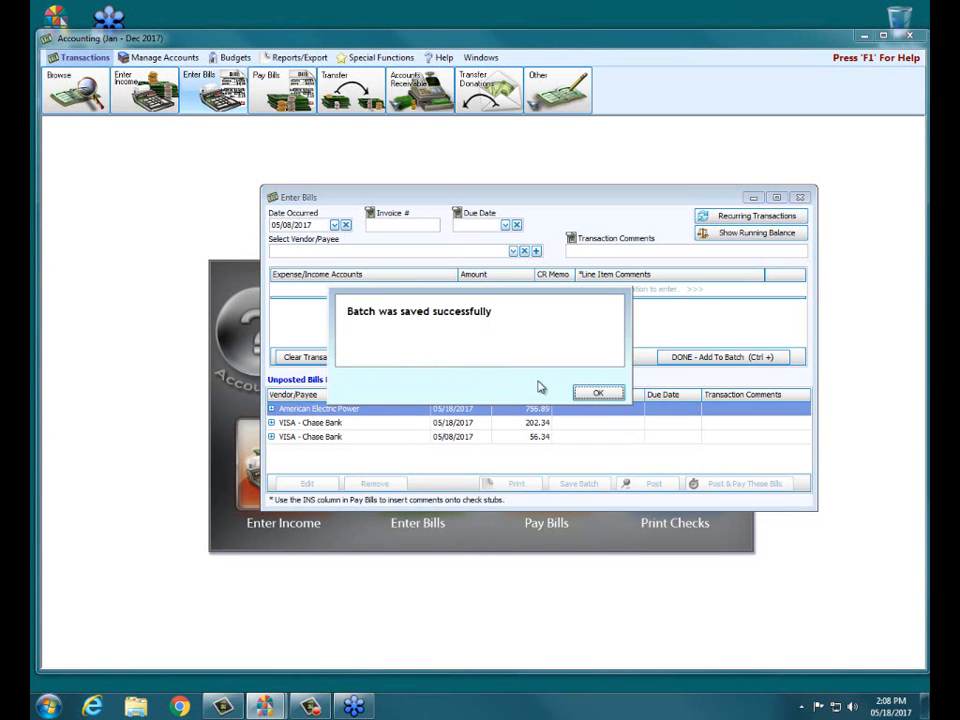
{"action": "left_click", "coordinate": [598, 392]}
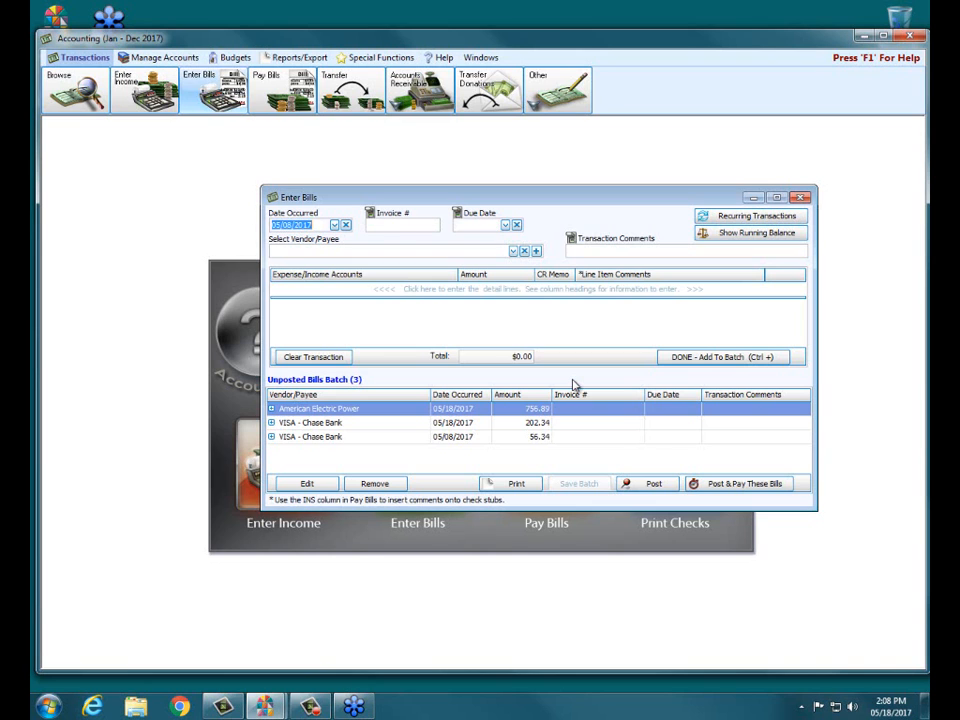
{"action": "left_click", "coordinate": [807, 199]}
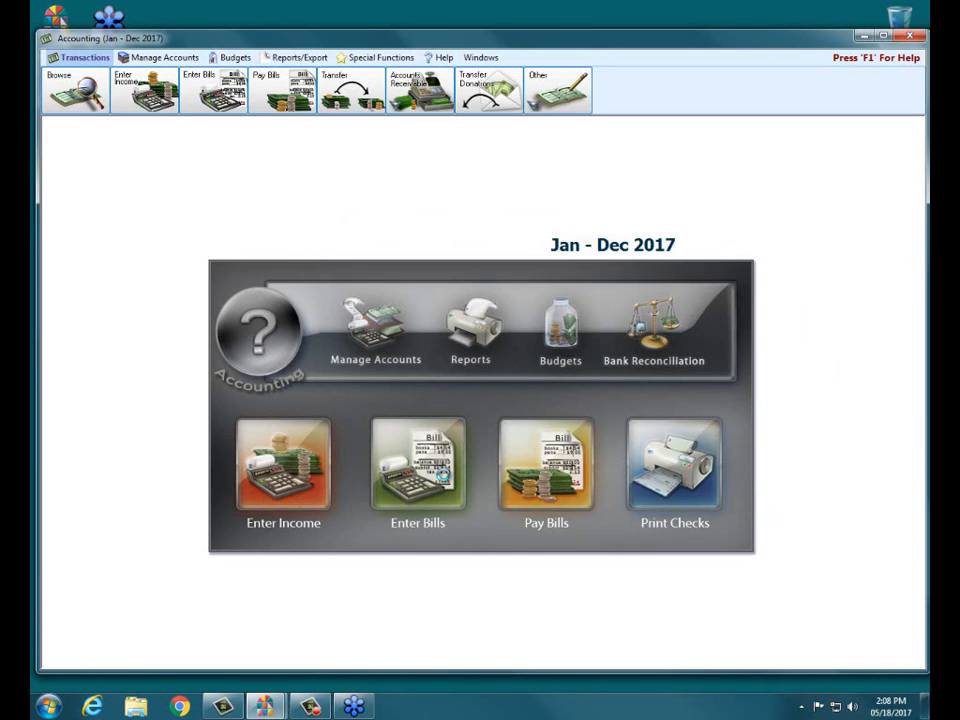
{"action": "left_click", "coordinate": [440, 472]}
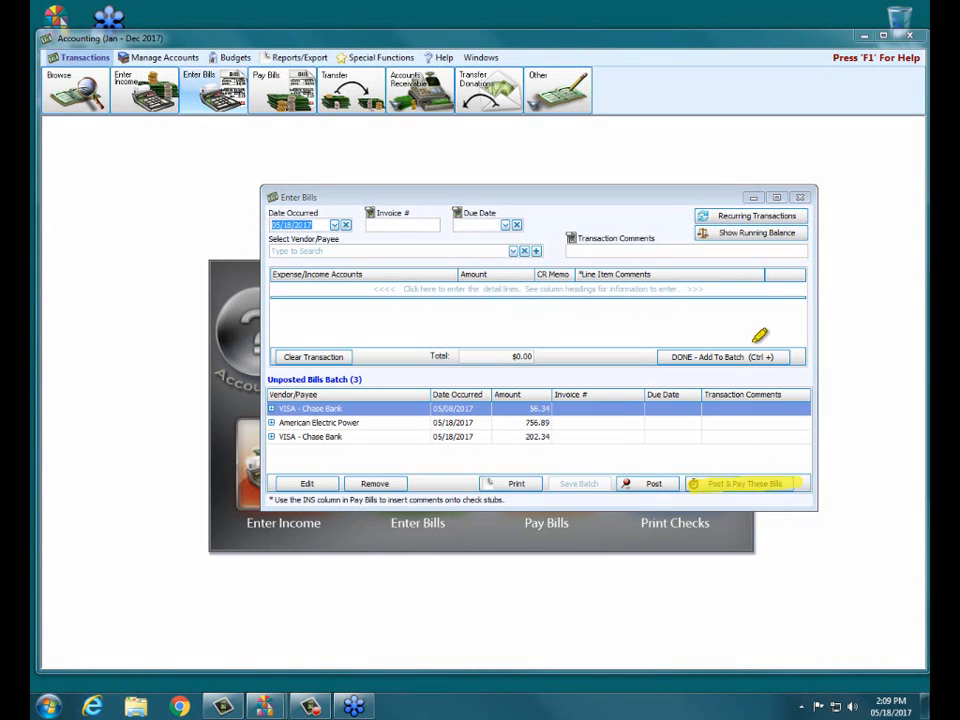
{"action": "mouse_move", "coordinate": [754, 338]}
{"action": "left_mouse_down"}
{"action": "mouse_move", "coordinate": [755, 470]}
{"action": "mouse_move", "coordinate": [774, 446]}
{"action": "left_mouse_up"}
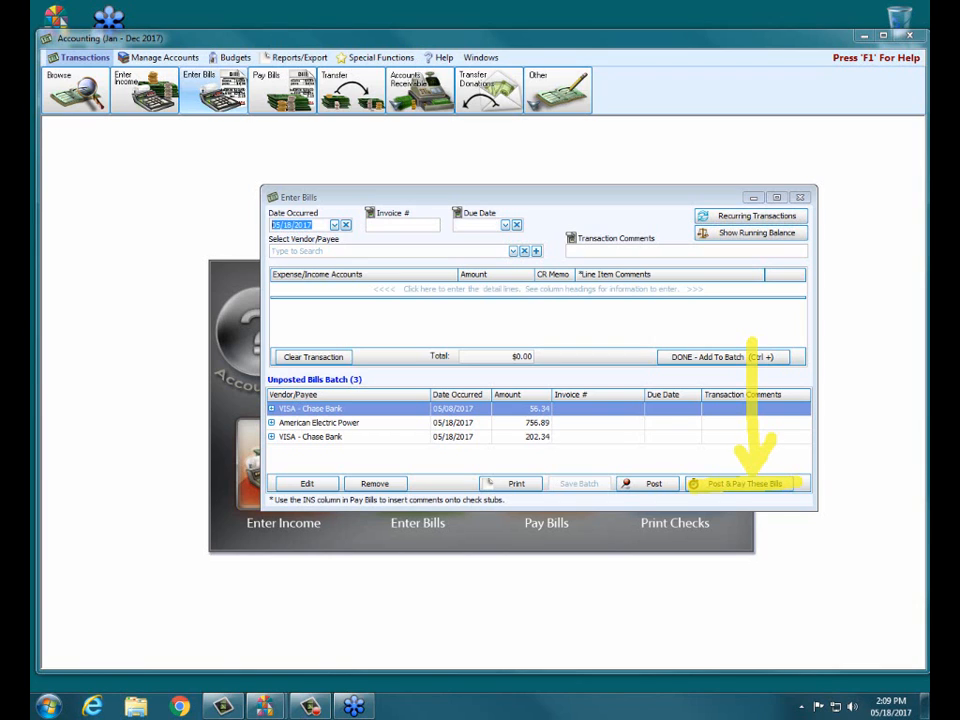
{"action": "key", "text": "Escape"}
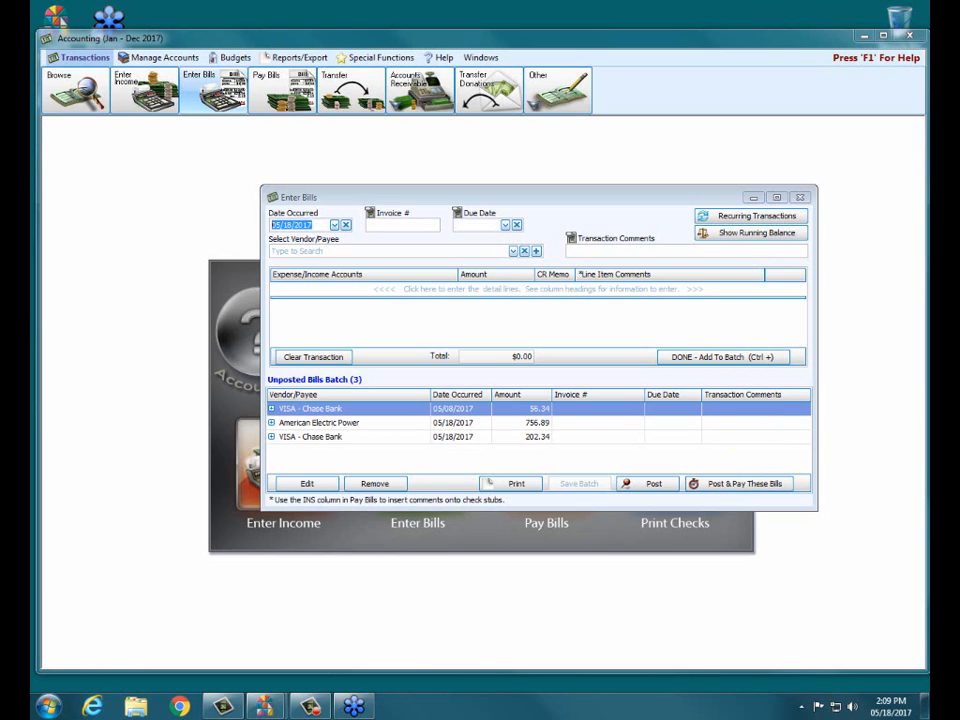
- Post the batch for immediate payment and preview the printed Bill Transactions report with its default settings
{"action": "left_click", "coordinate": [722, 486]}
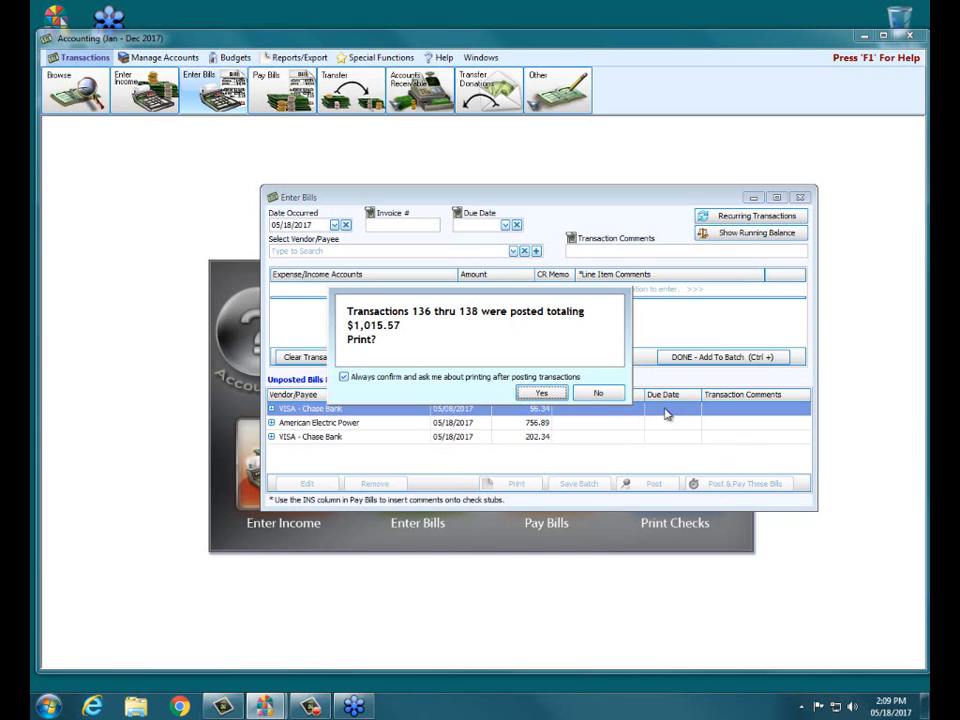
{"action": "left_click", "coordinate": [541, 393]}
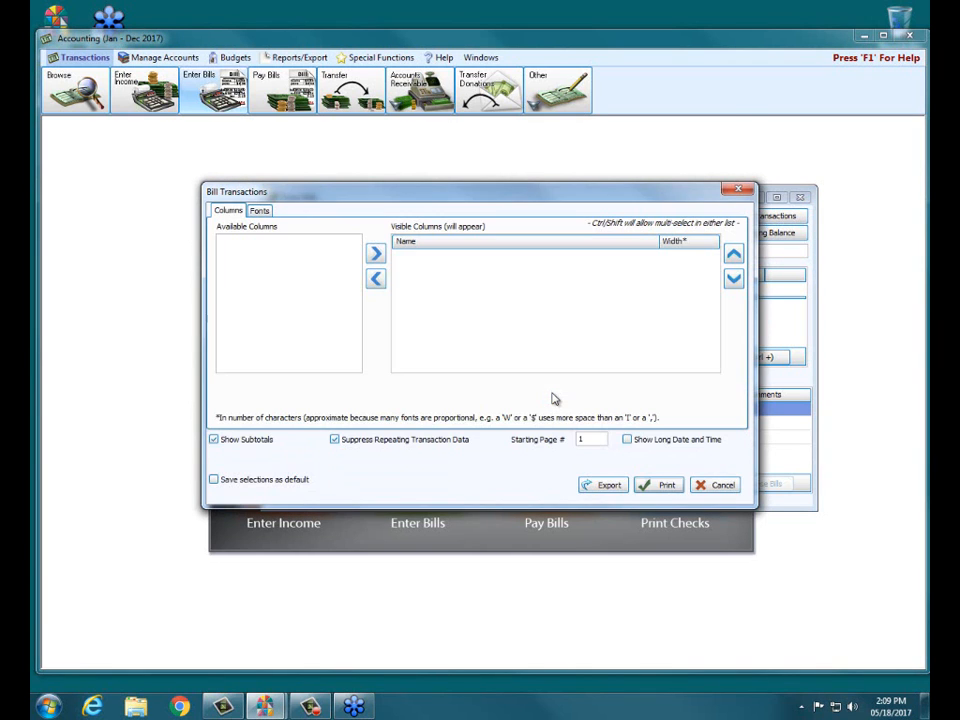
{"action": "left_click", "coordinate": [658, 486]}
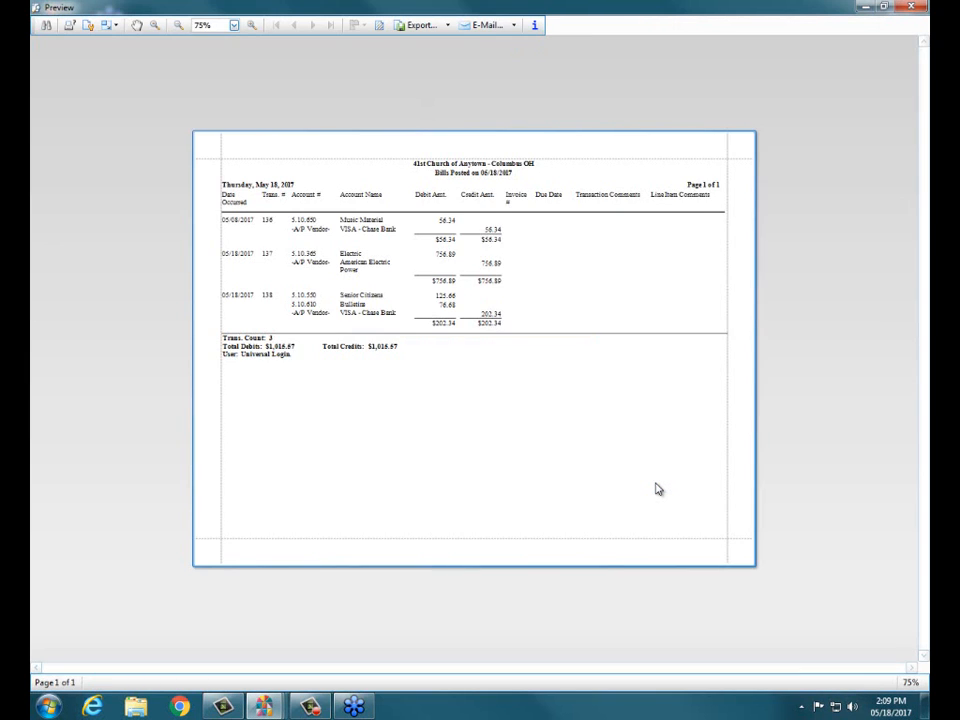
{"action": "left_click", "coordinate": [251, 25]}
{"action": "left_click", "coordinate": [251, 25]}
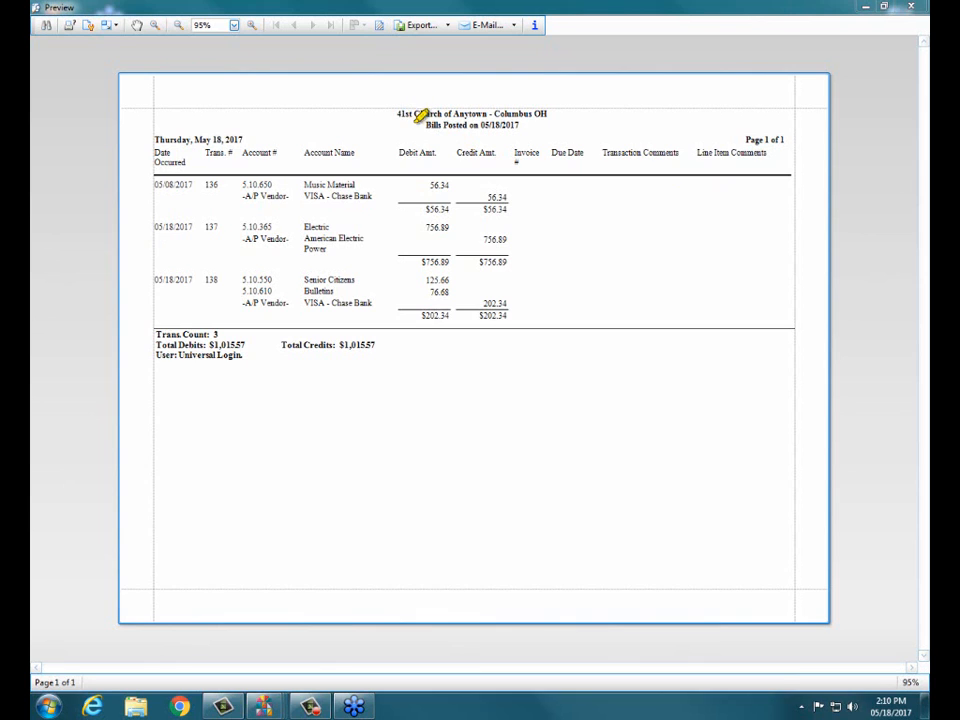
{"action": "mouse_move", "coordinate": [410, 124]}
{"action": "left_mouse_down"}
{"action": "mouse_move", "coordinate": [522, 123]}
{"action": "mouse_move", "coordinate": [415, 120]}
{"action": "left_mouse_up"}
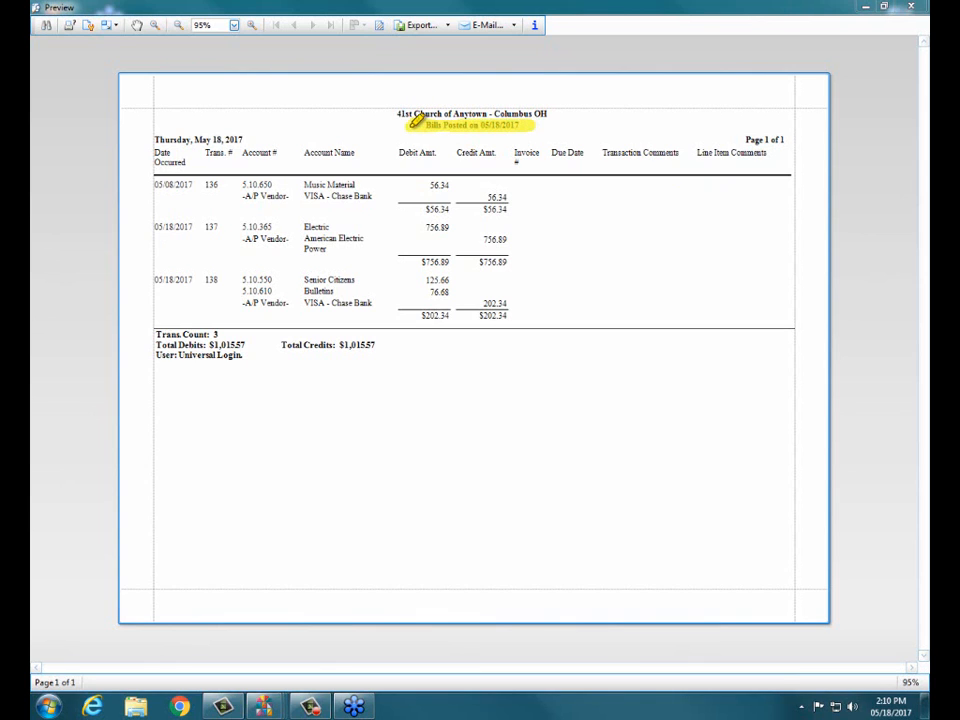
{"action": "left_click_drag", "start_coordinate": [415, 120], "coordinate": [546, 123]}
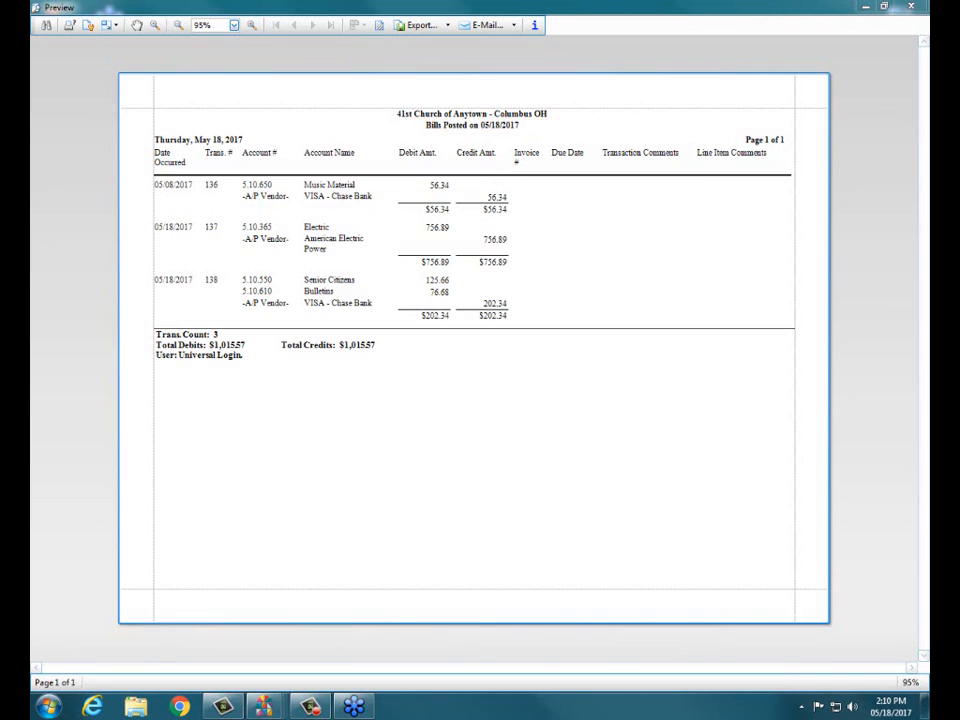
- Close the posted bills report preview and the Bill Transactions print settings
{"action": "left_click", "coordinate": [911, 8]}
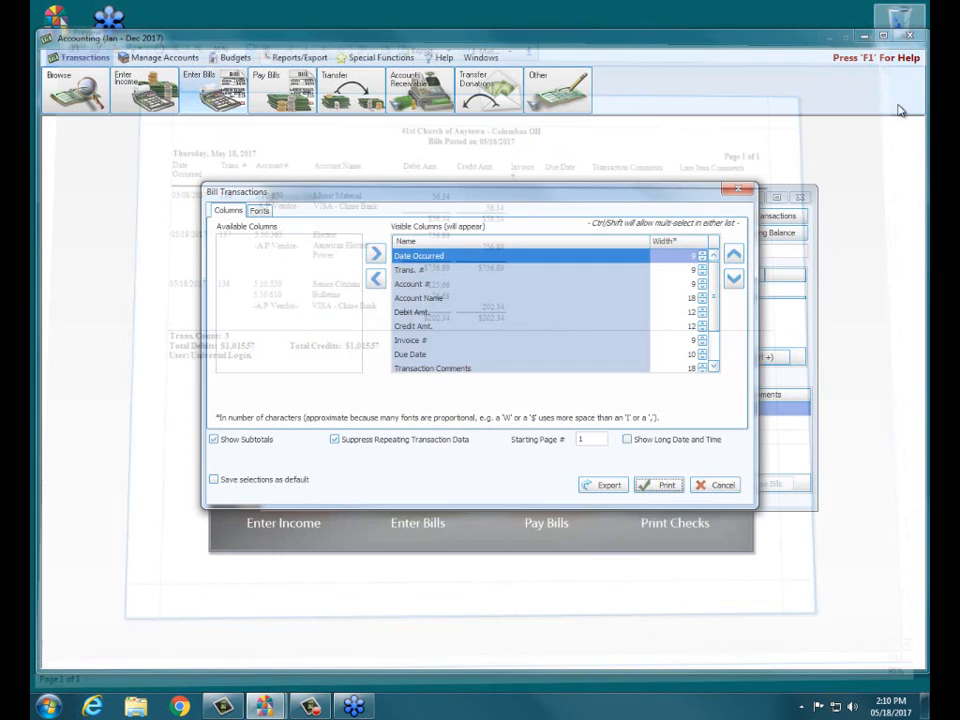
{"action": "left_click", "coordinate": [744, 191]}
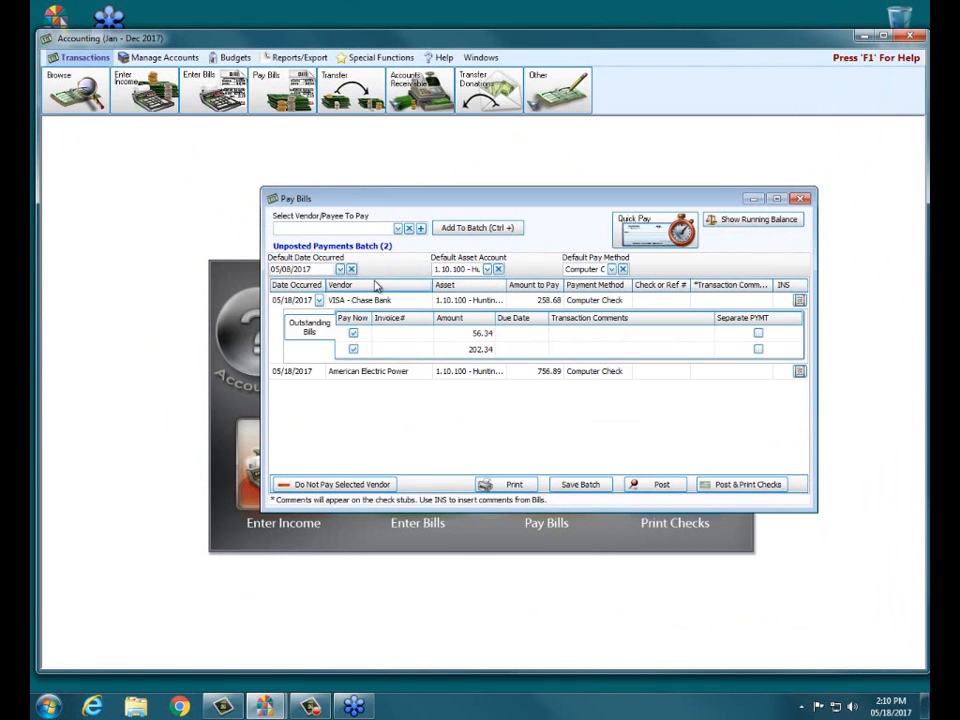
- Preview the Balance Sheet report for May 2017, including accounts with zero balance
{"action": "left_click", "coordinate": [298, 57]}
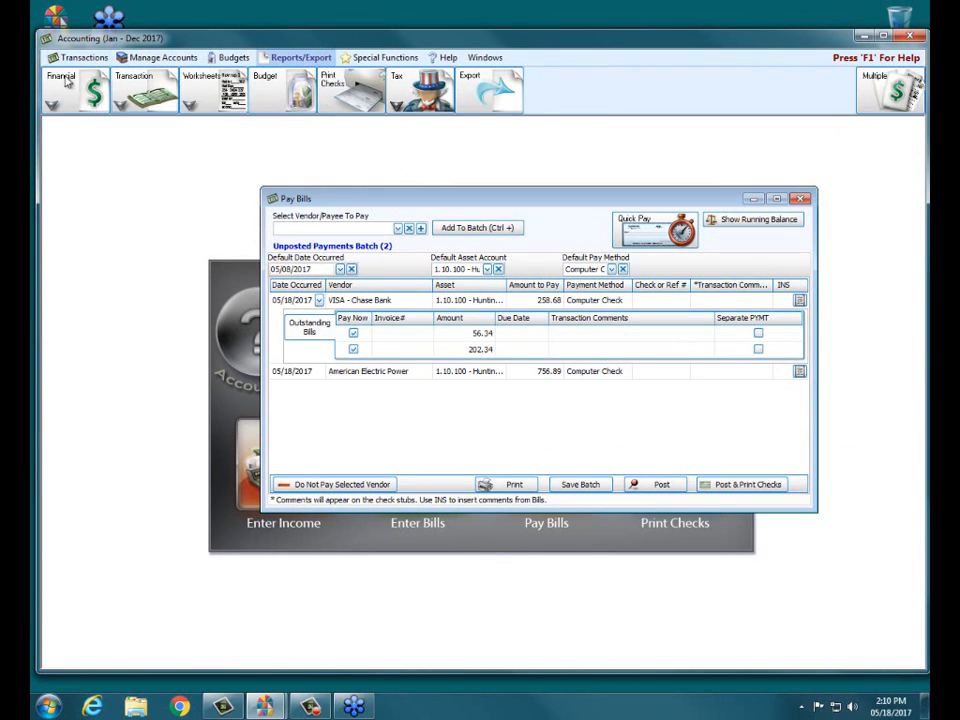
{"action": "left_click", "coordinate": [57, 90]}
{"action": "left_click", "coordinate": [74, 126]}
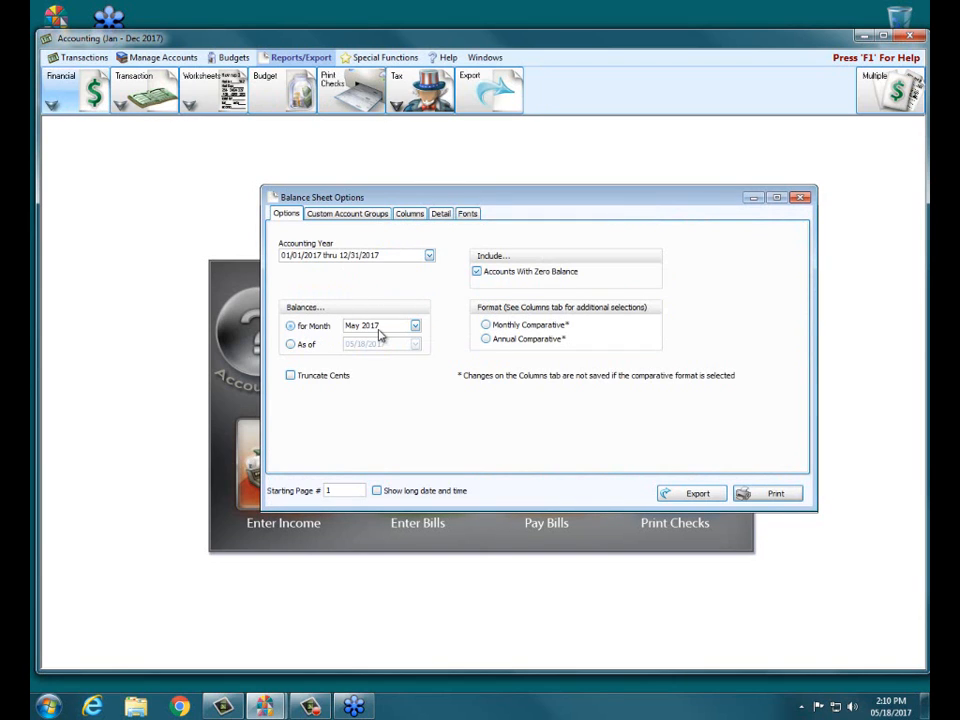
{"action": "left_click", "coordinate": [763, 494]}
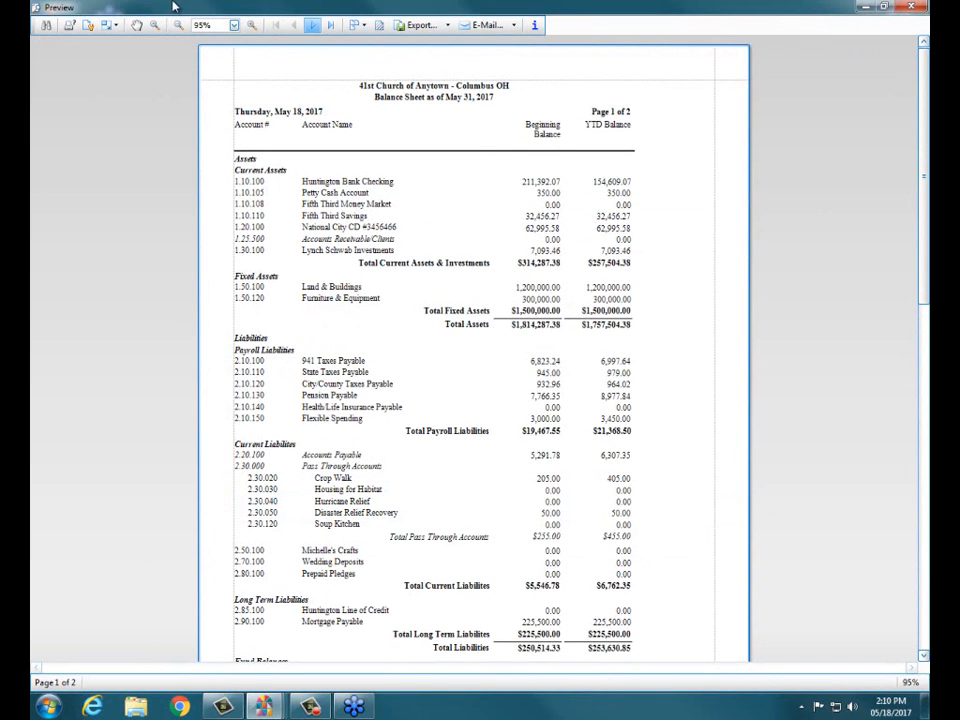
- Examine the year-to-date balance of 941 Taxes Payable at 160% zoom, and close the balance sheet preview and its options
{"action": "left_click", "coordinate": [255, 28]}
{"action": "left_click", "coordinate": [255, 28]}
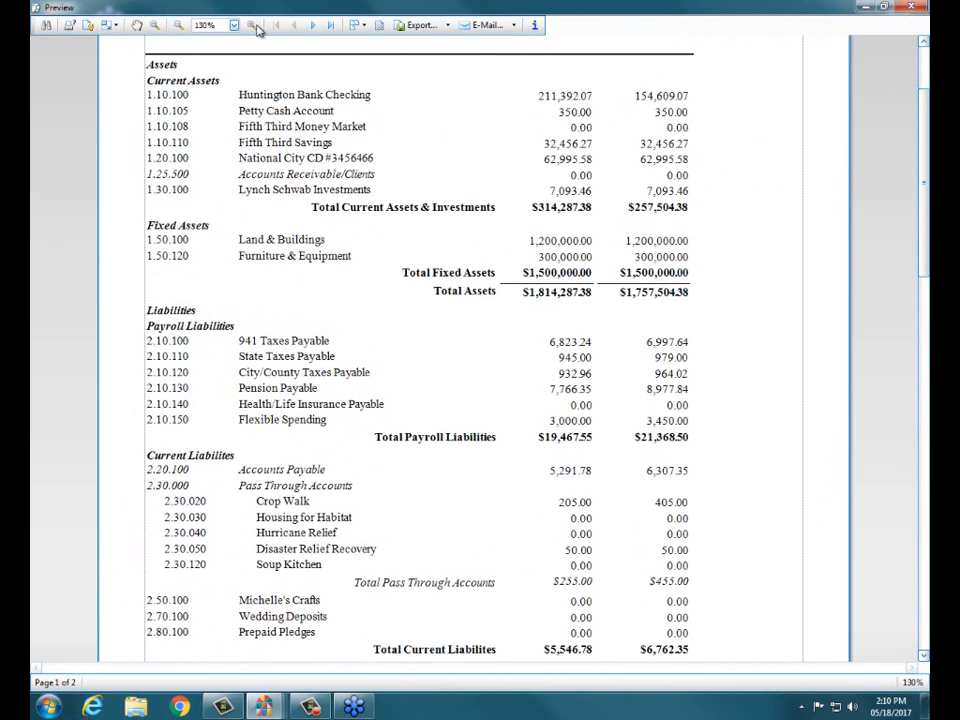
{"action": "left_click", "coordinate": [256, 29]}
{"action": "left_click", "coordinate": [255, 28]}
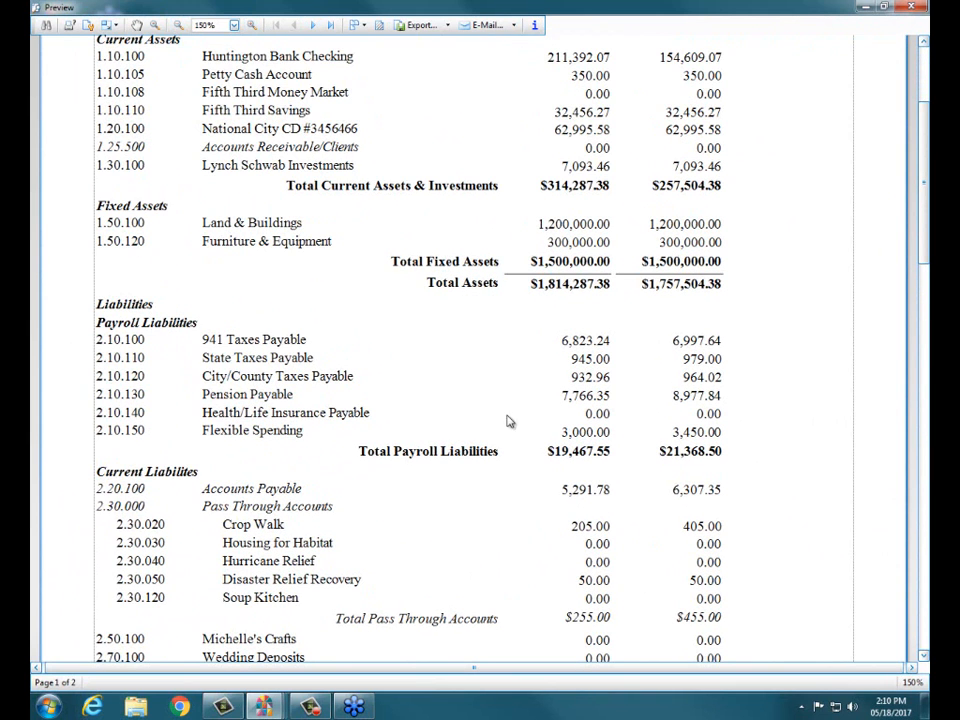
{"action": "left_click", "coordinate": [248, 28]}
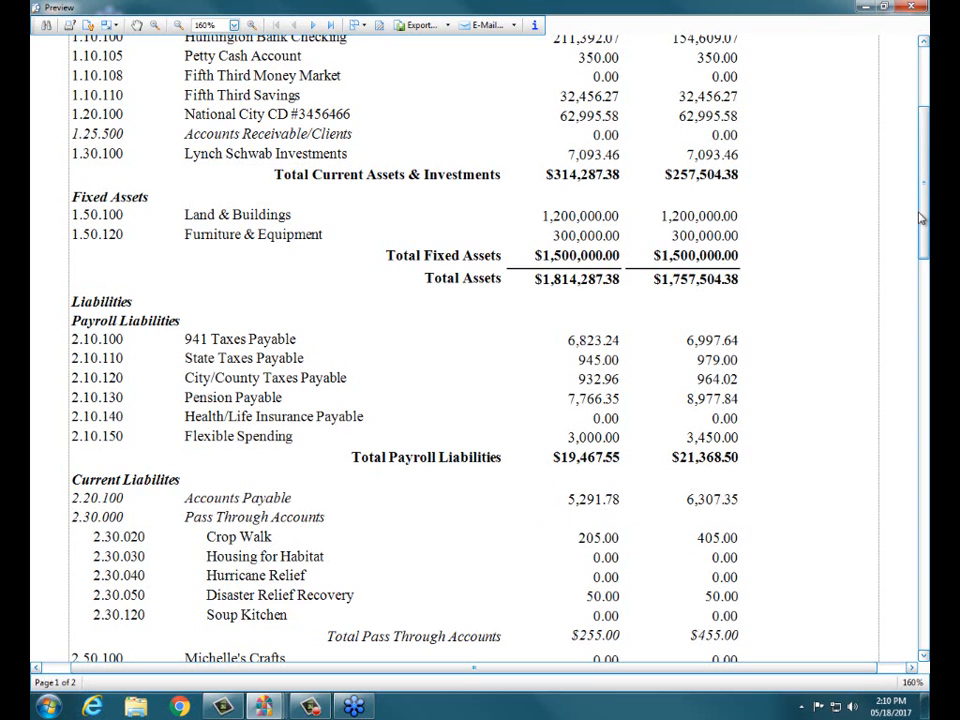
{"action": "scroll", "coordinate": [692, 160], "scroll_direction": "up", "scroll_amount": 3}
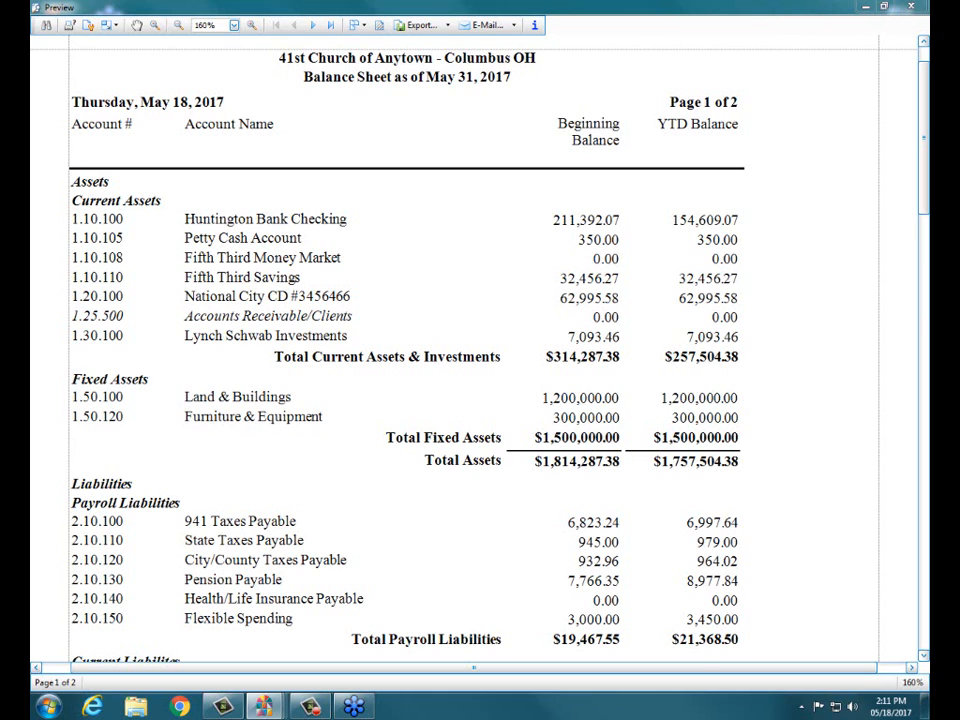
{"action": "left_click_drag", "start_coordinate": [670, 523], "coordinate": [763, 518]}
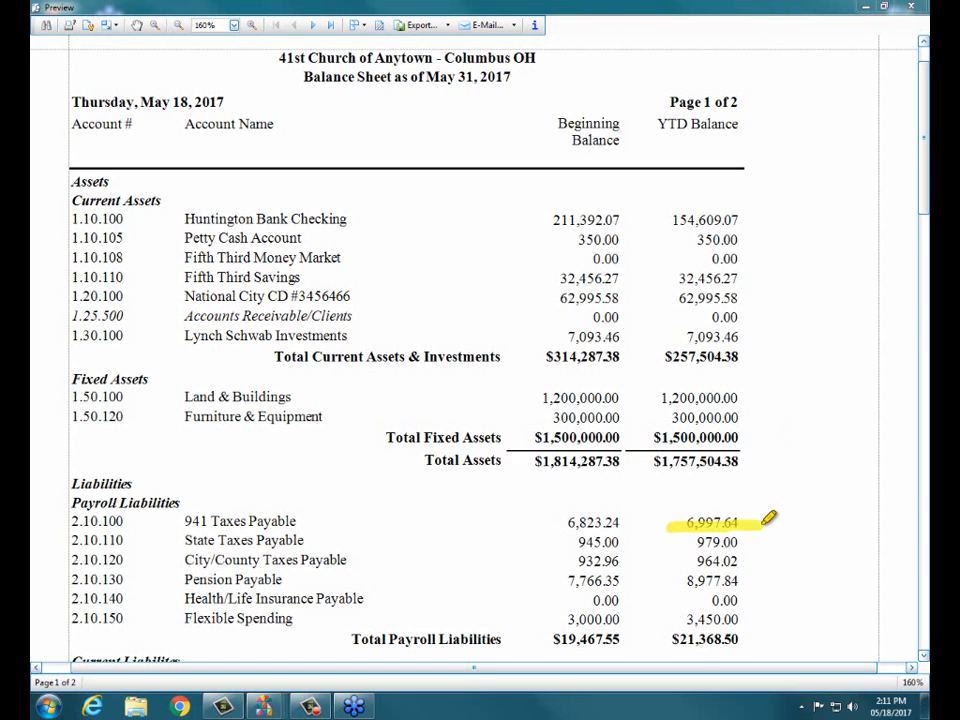
{"action": "left_click_drag", "start_coordinate": [640, 521], "coordinate": [700, 521]}
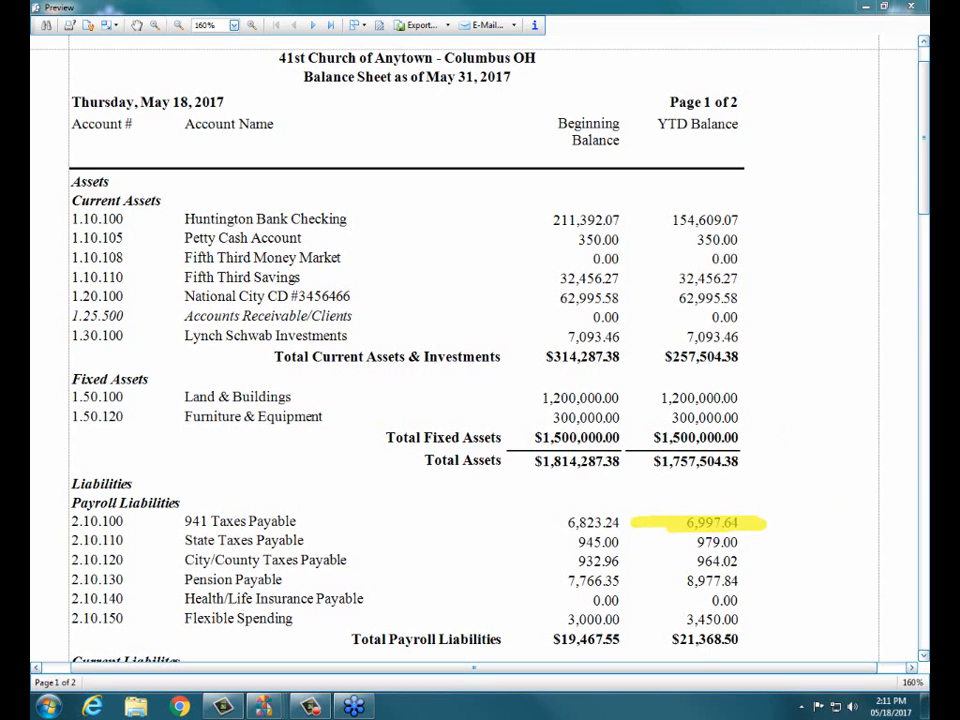
{"action": "key", "text": "Escape"}
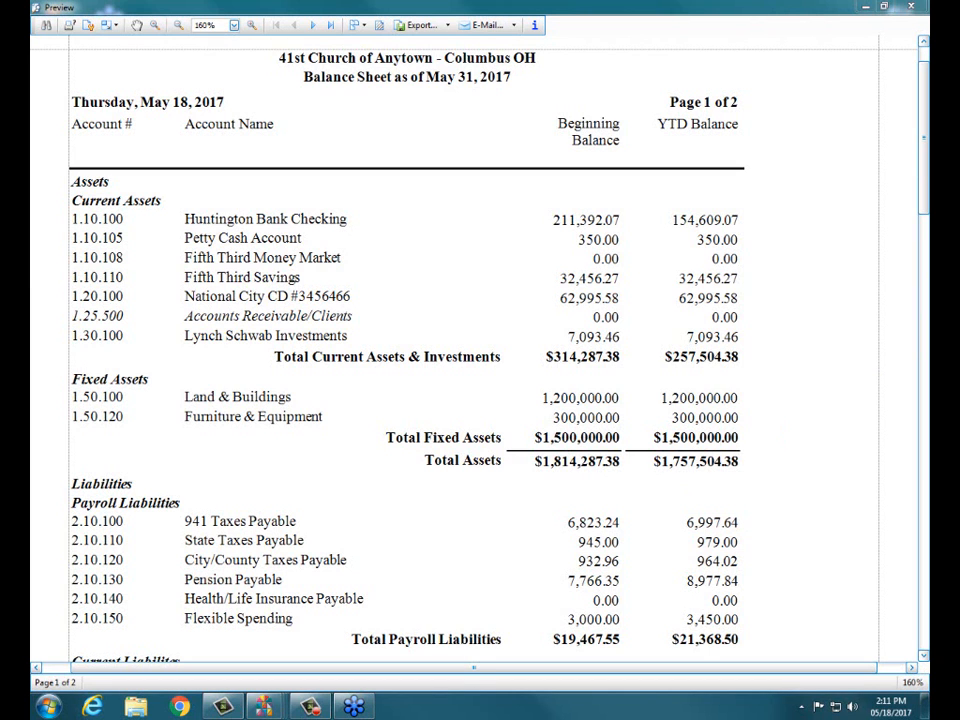
{"action": "left_click", "coordinate": [902, 7]}
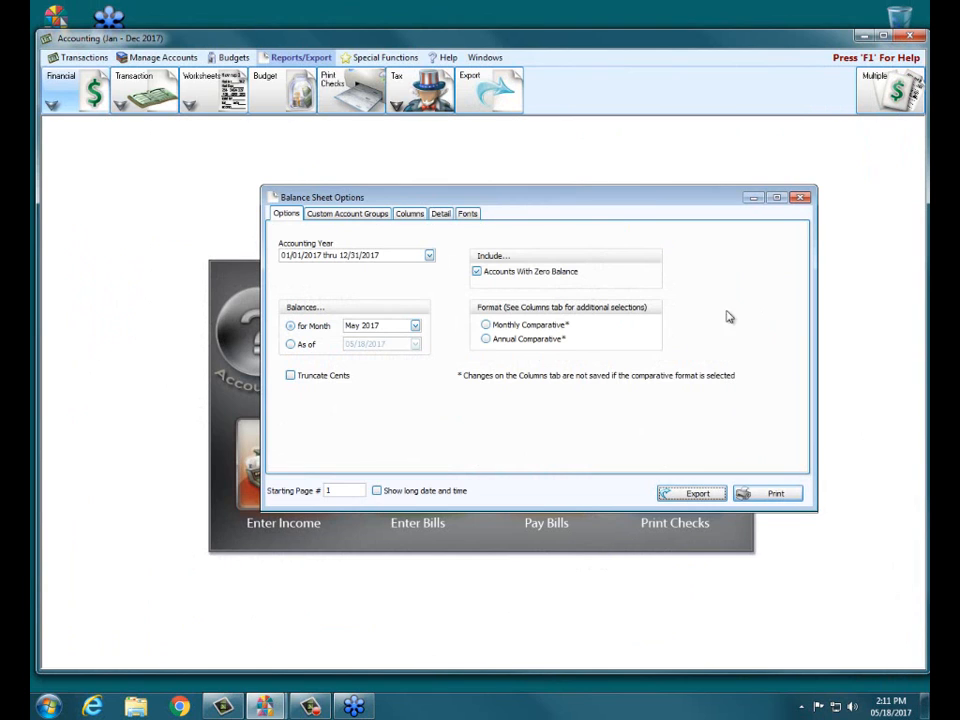
{"action": "left_click", "coordinate": [802, 199]}
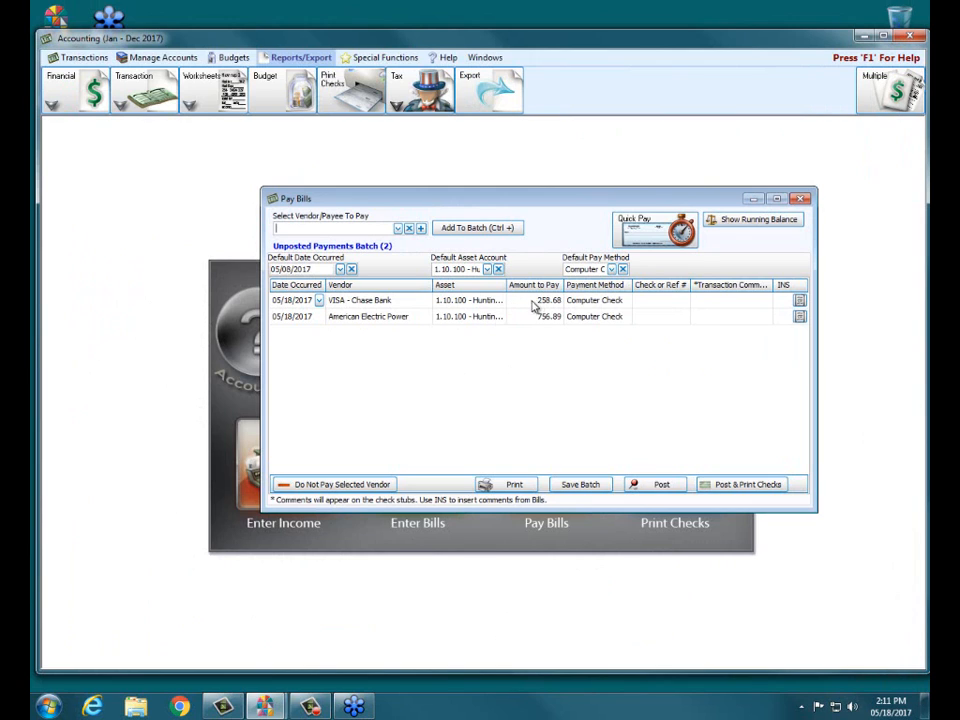
- Expand the VISA - Chase Bank payment in the unposted batch to examine its outstanding bills
{"action": "left_click", "coordinate": [417, 304]}
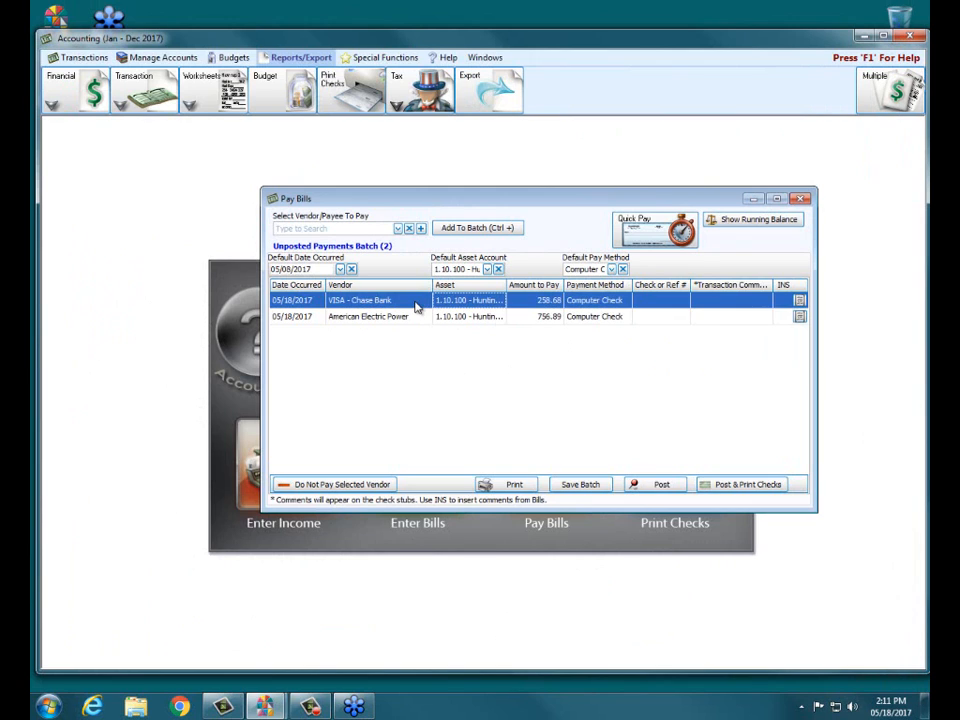
{"action": "left_click", "coordinate": [351, 310]}
{"action": "left_click", "coordinate": [351, 304]}
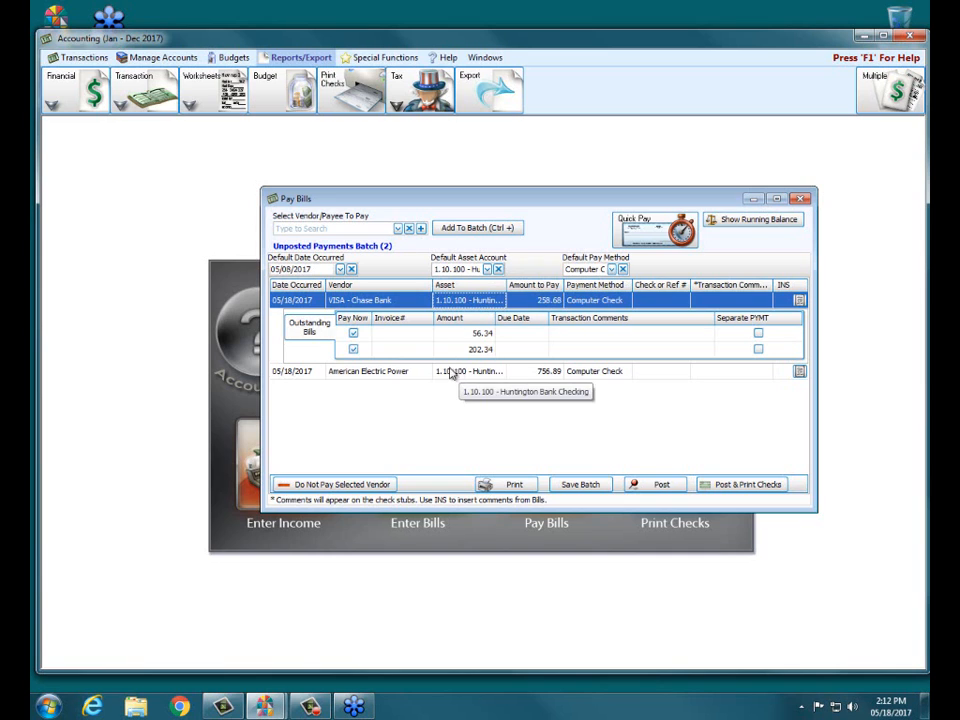
- Try EFT as the payment method for American Electric Power, and restore it to Computer Check
{"action": "left_click", "coordinate": [590, 374]}
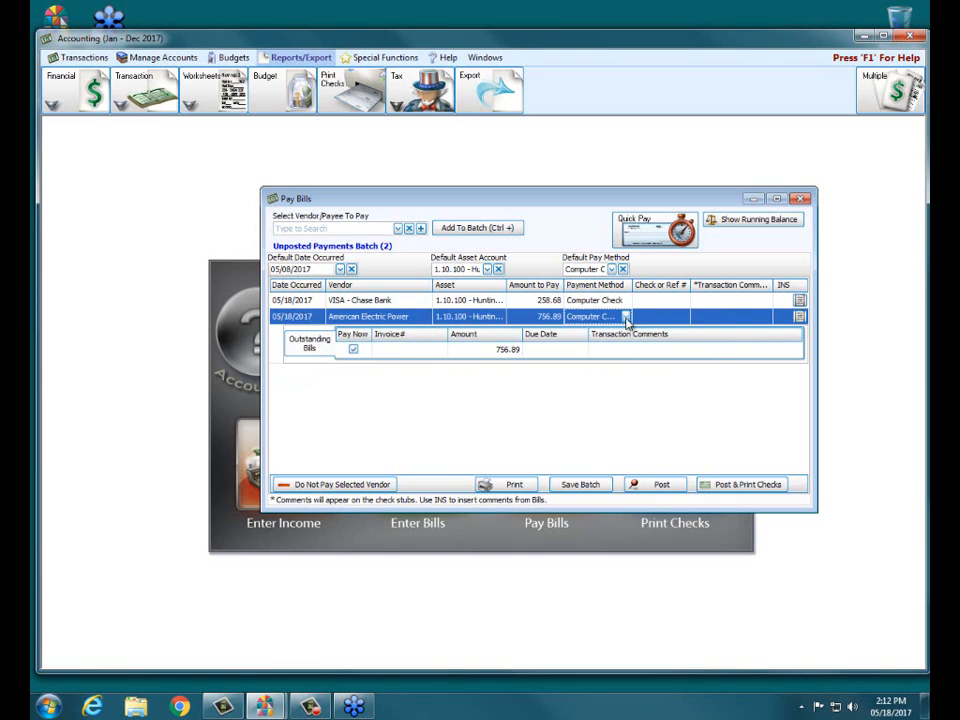
{"action": "left_click", "coordinate": [627, 318]}
{"action": "left_click", "coordinate": [587, 364]}
{"action": "left_click", "coordinate": [627, 317]}
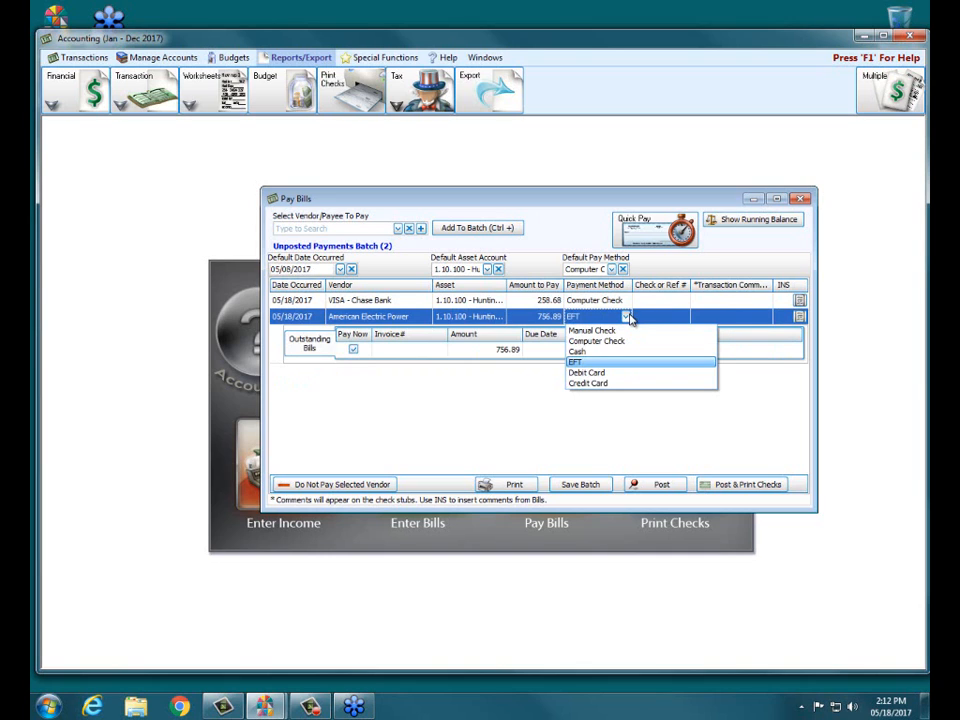
{"action": "left_click", "coordinate": [610, 341]}
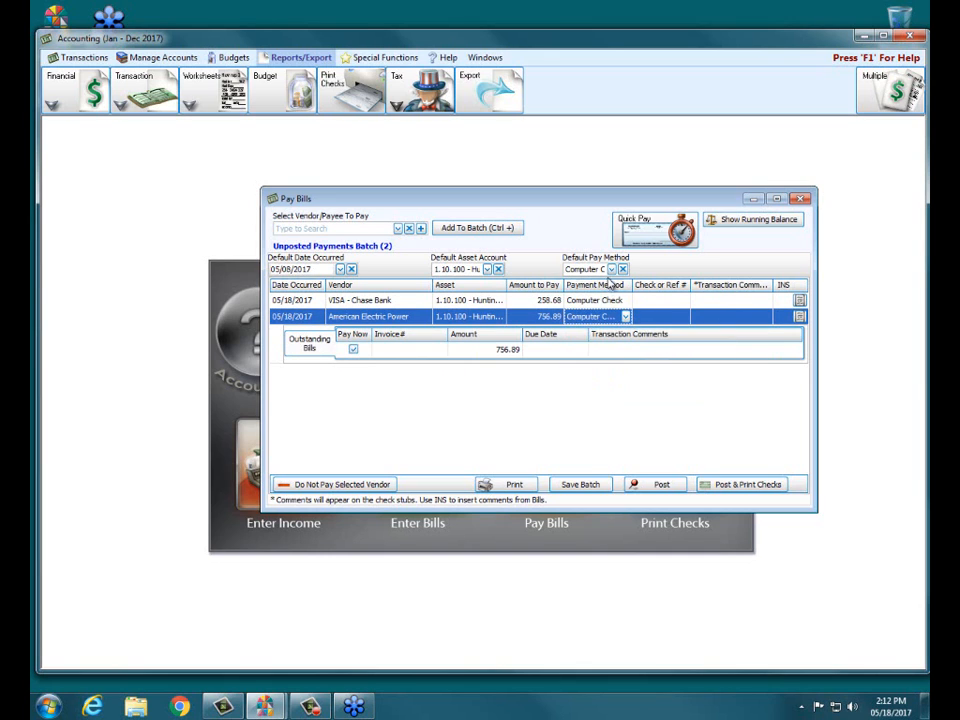
- Set the default pay method to Manual Check and try to post the payments batch without check numbers
{"action": "left_click", "coordinate": [611, 269]}
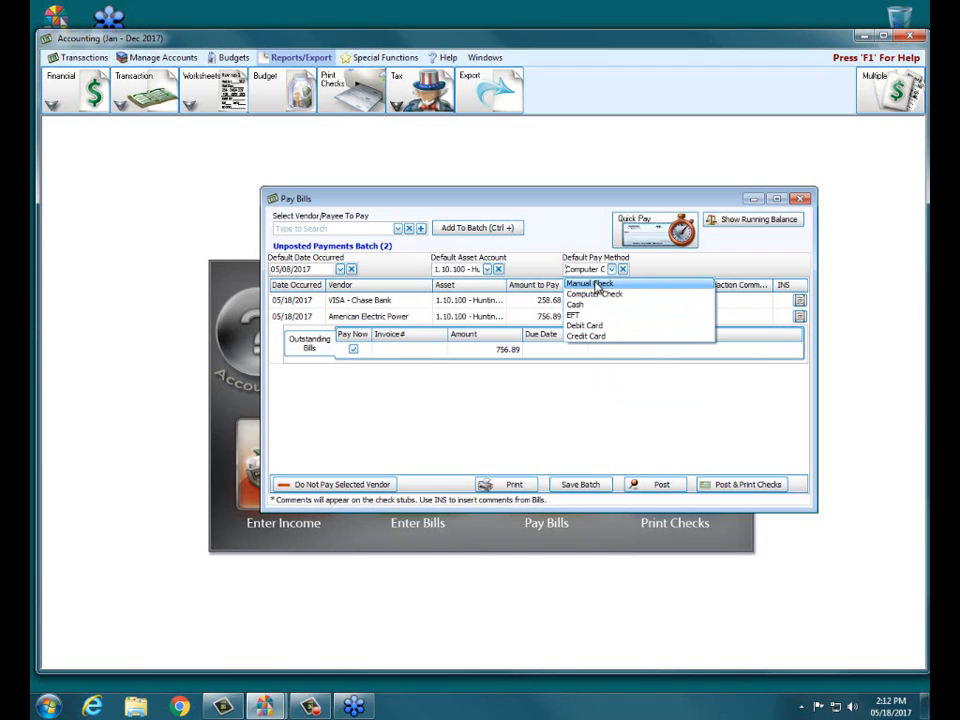
{"action": "left_click", "coordinate": [598, 285]}
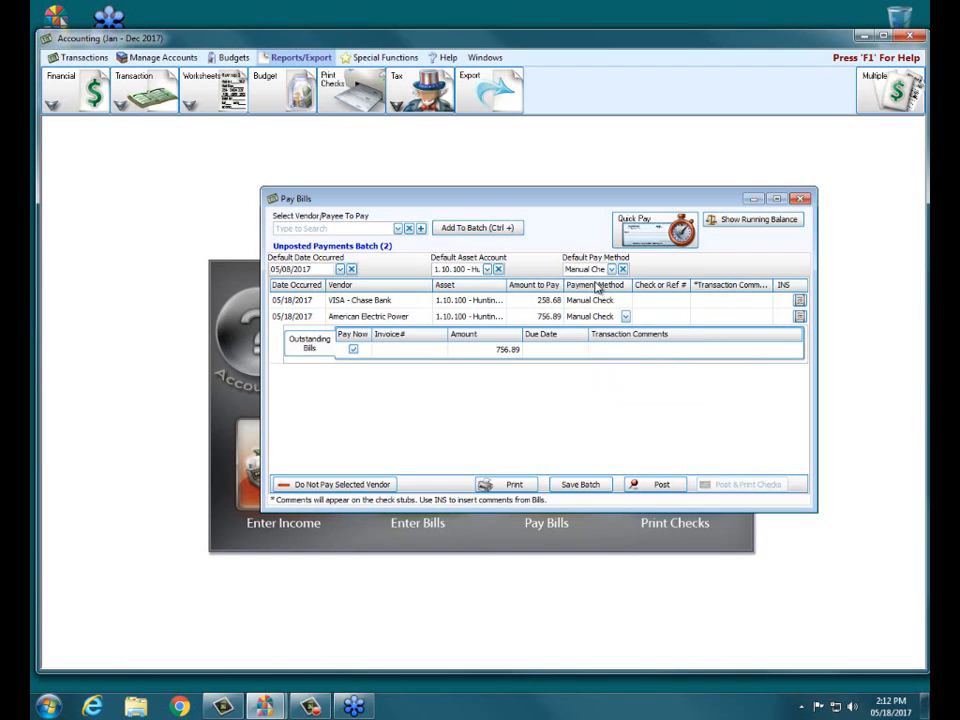
{"action": "left_click", "coordinate": [651, 488]}
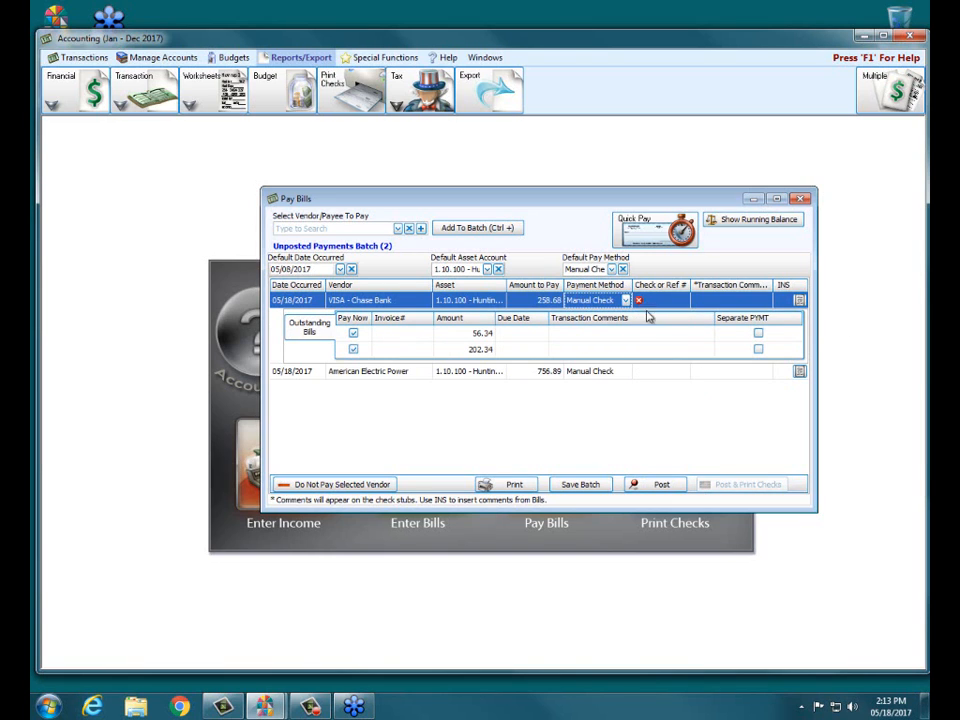
{"action": "left_click", "coordinate": [639, 371]}
{"action": "left_click", "coordinate": [643, 301]}
{"action": "mouse_move", "coordinate": [640, 303]}
- Set the default pay method back to Computer Check and select the American Electric Power payment's check number field
{"action": "left_click", "coordinate": [613, 270]}
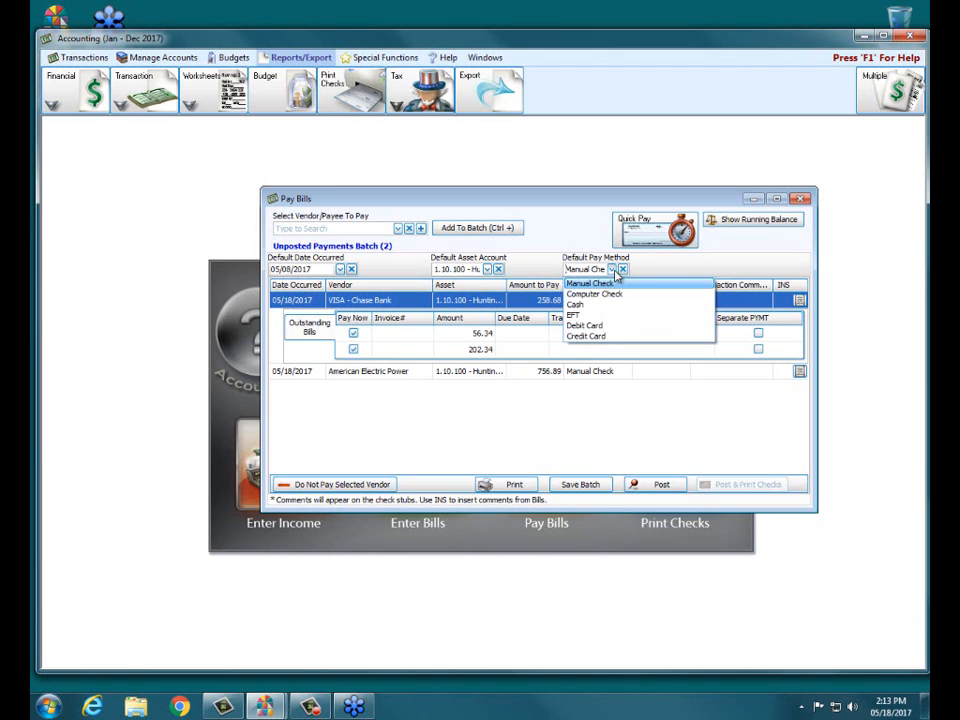
{"action": "left_click", "coordinate": [606, 295]}
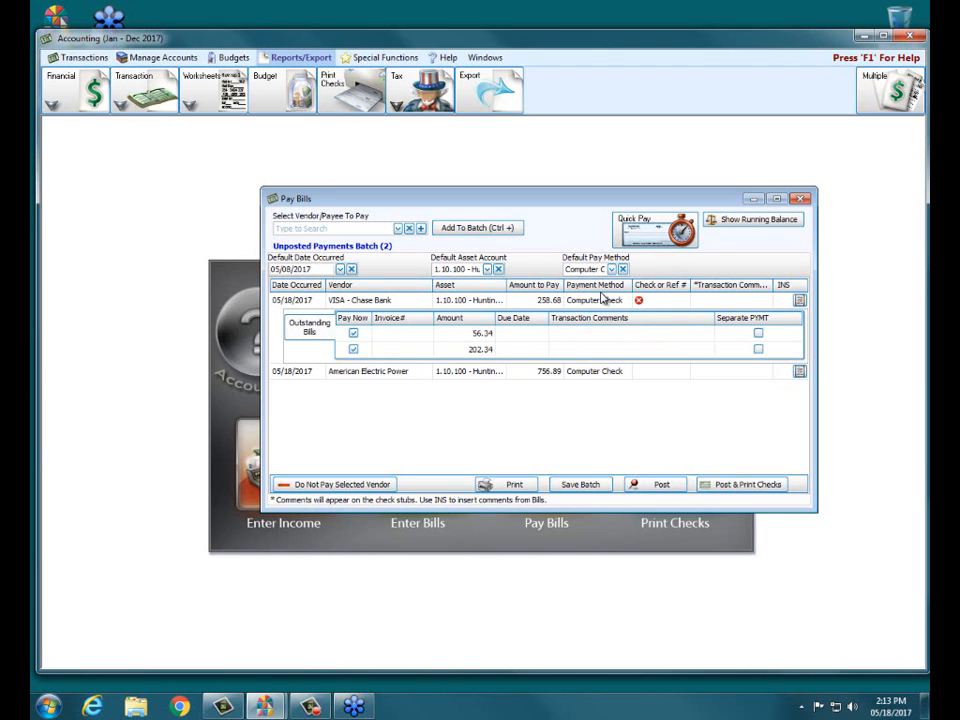
{"action": "left_click", "coordinate": [649, 375]}
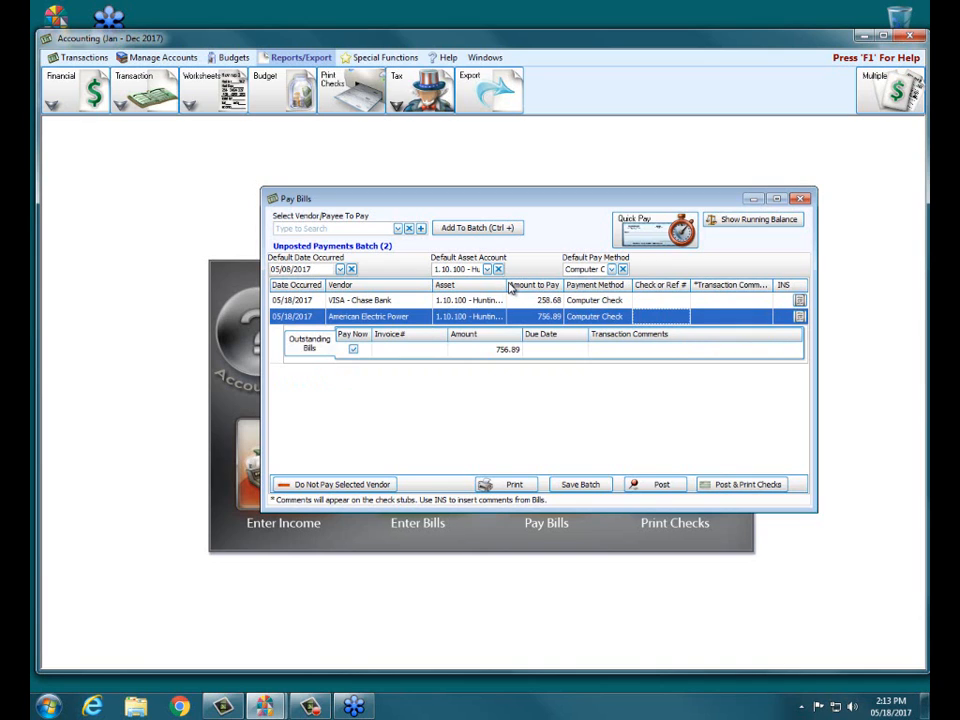
- Close Pay Bills without saving the unposted payments batch, and reopen Pay Bills
{"action": "left_click", "coordinate": [800, 198]}
{"action": "left_click", "coordinate": [497, 376]}
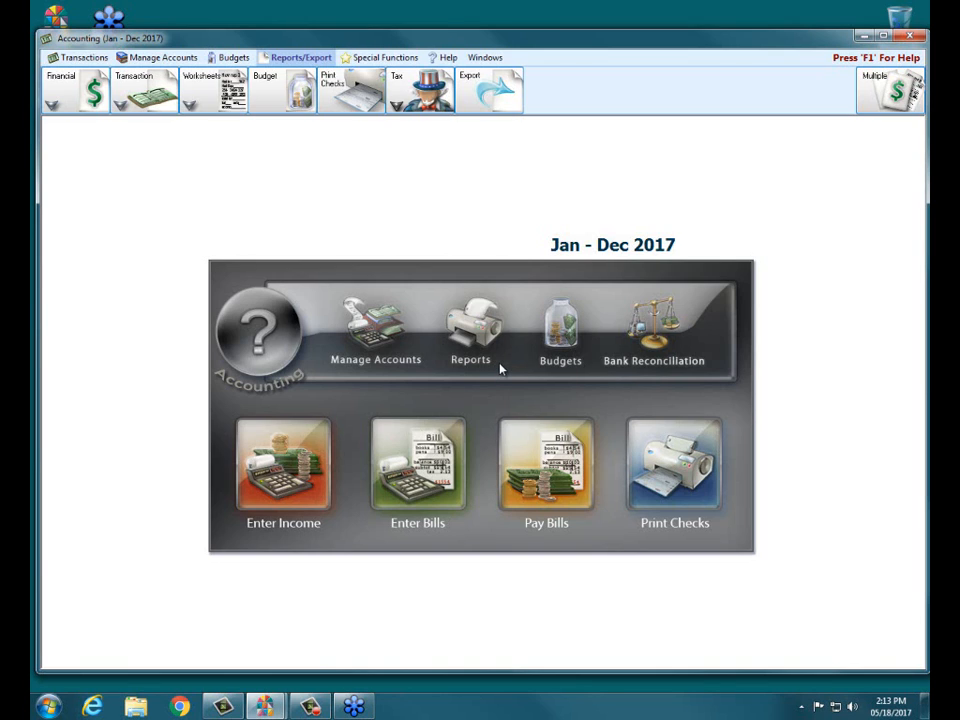
{"action": "left_click", "coordinate": [537, 467]}
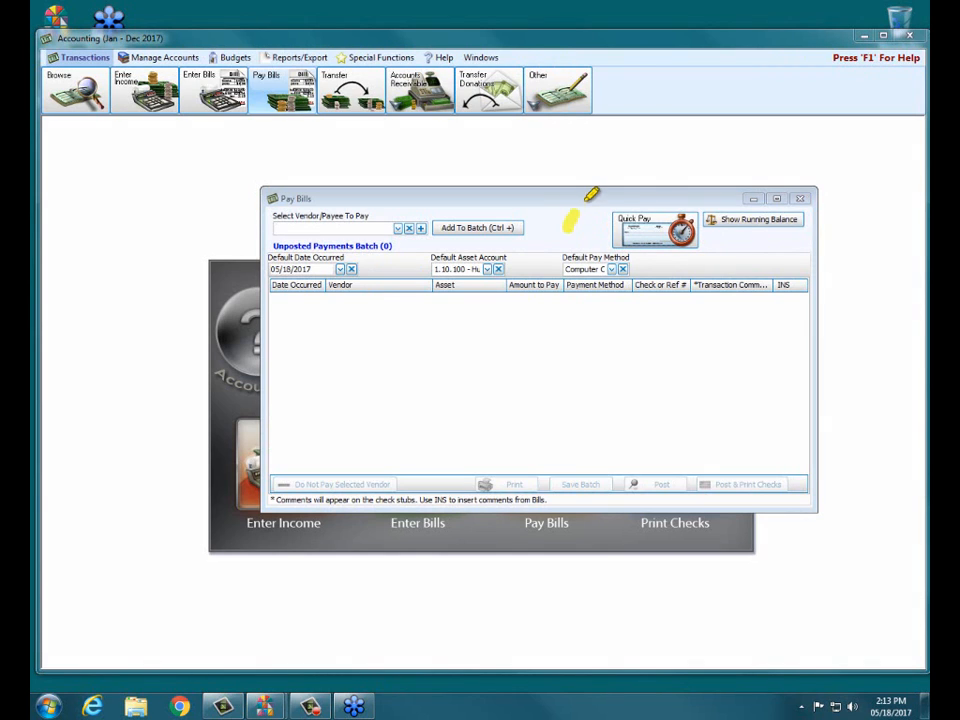
- Examine the Quick Pay list of vendors with a balance, and cancel it without creating payments
{"action": "mouse_move", "coordinate": [566, 228]}
{"action": "left_mouse_down"}
{"action": "mouse_move", "coordinate": [765, 217]}
{"action": "mouse_move", "coordinate": [589, 268]}
{"action": "left_mouse_up"}
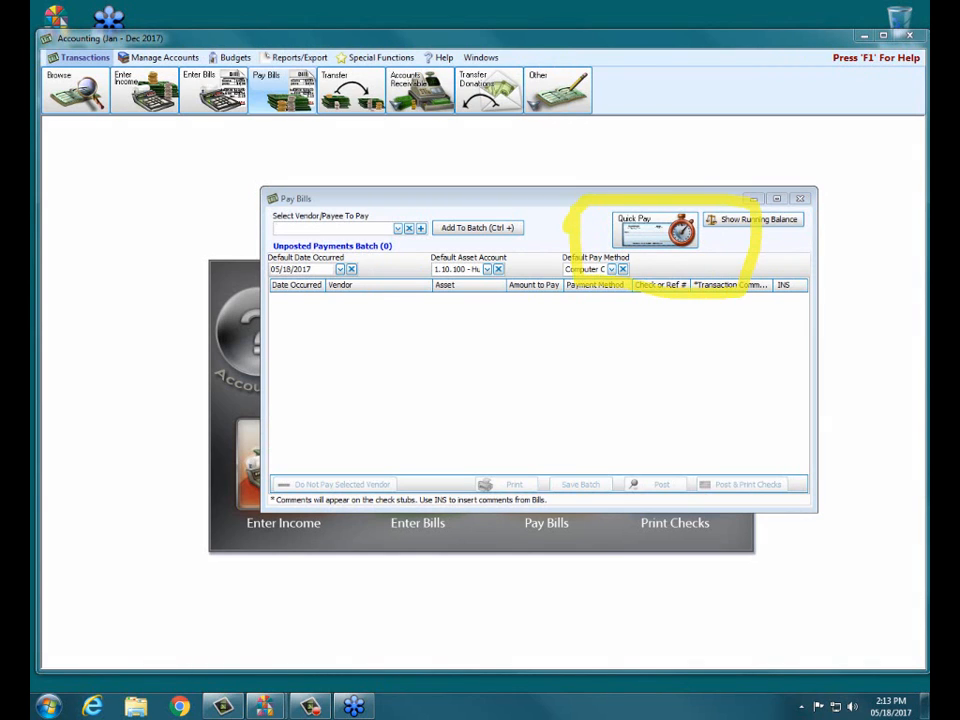
{"action": "key", "text": "Escape"}
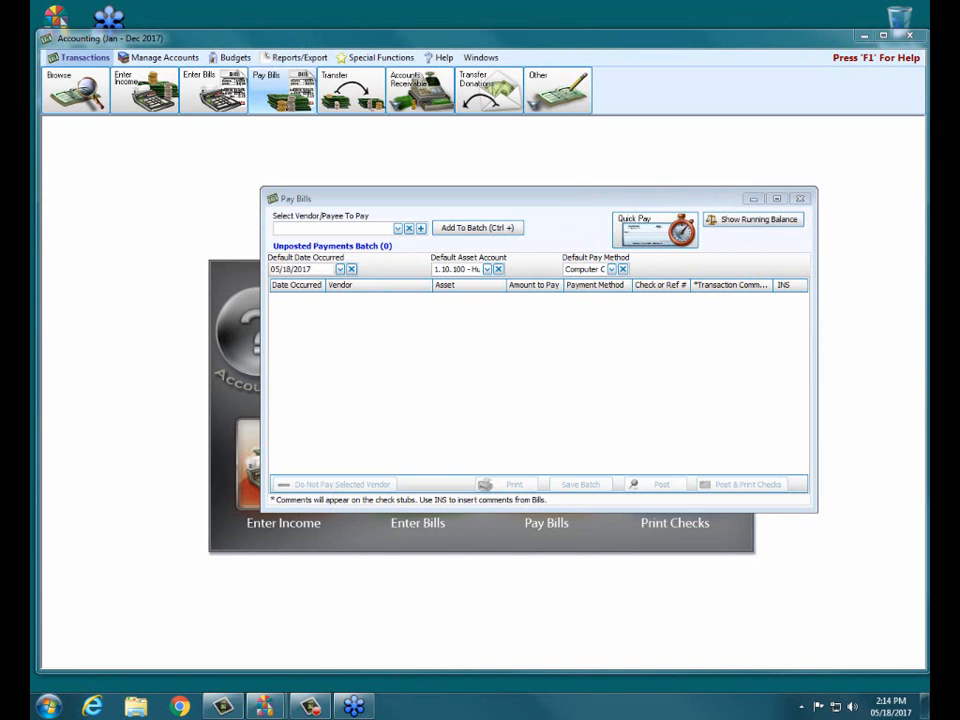
{"action": "left_click", "coordinate": [662, 243]}
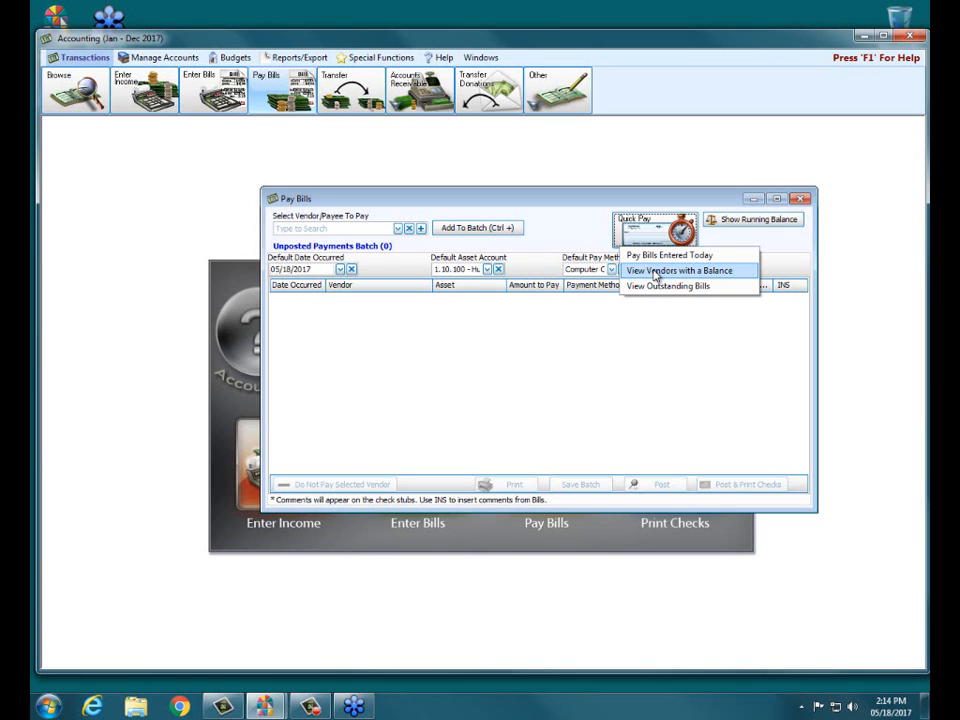
{"action": "left_click", "coordinate": [656, 272]}
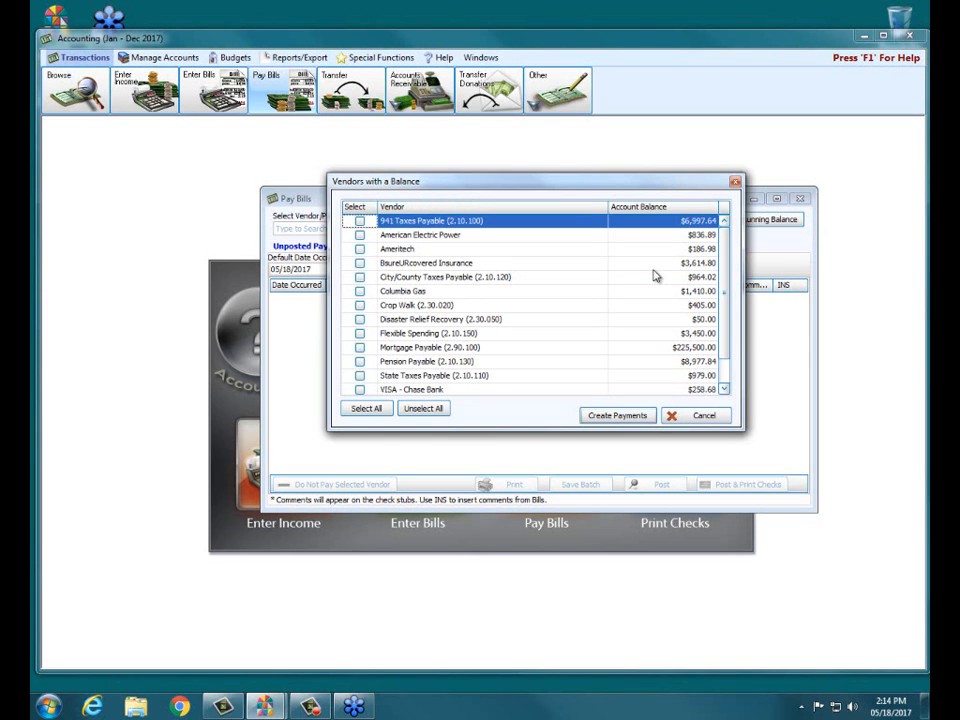
{"action": "left_click", "coordinate": [688, 425]}
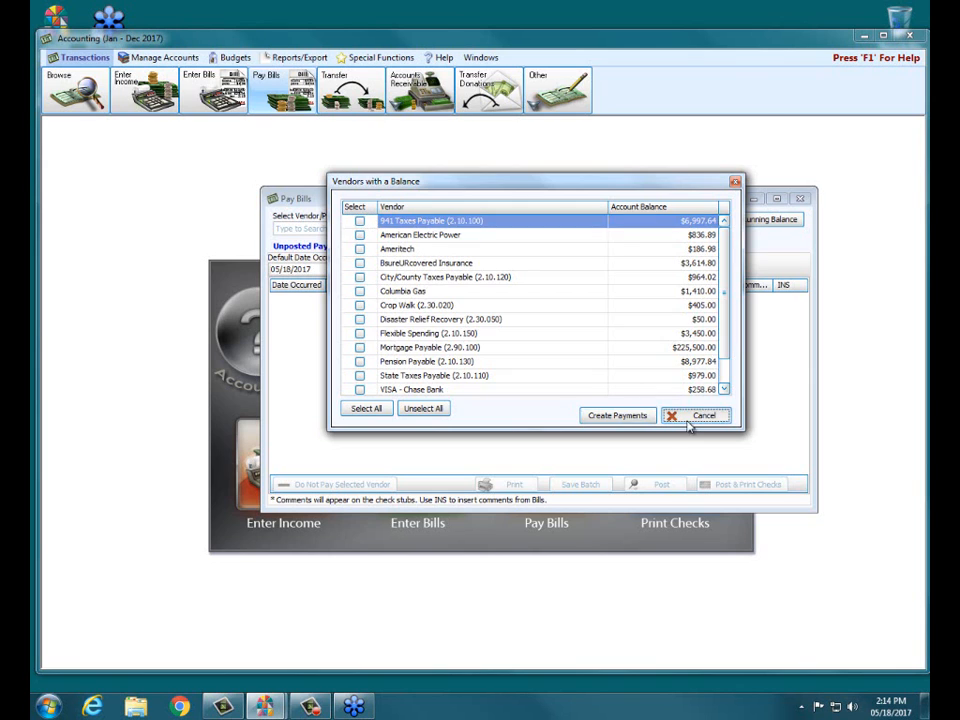
- Examine the Quick Pay list of outstanding bills, and cancel it without creating payments
{"action": "left_click", "coordinate": [654, 238]}
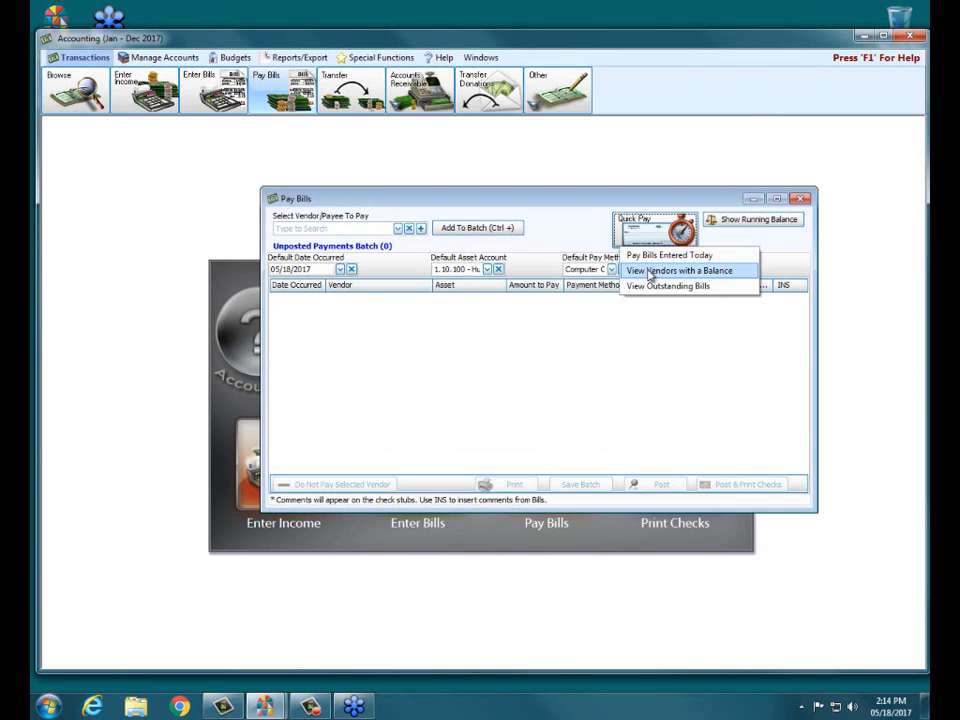
{"action": "left_click", "coordinate": [647, 286]}
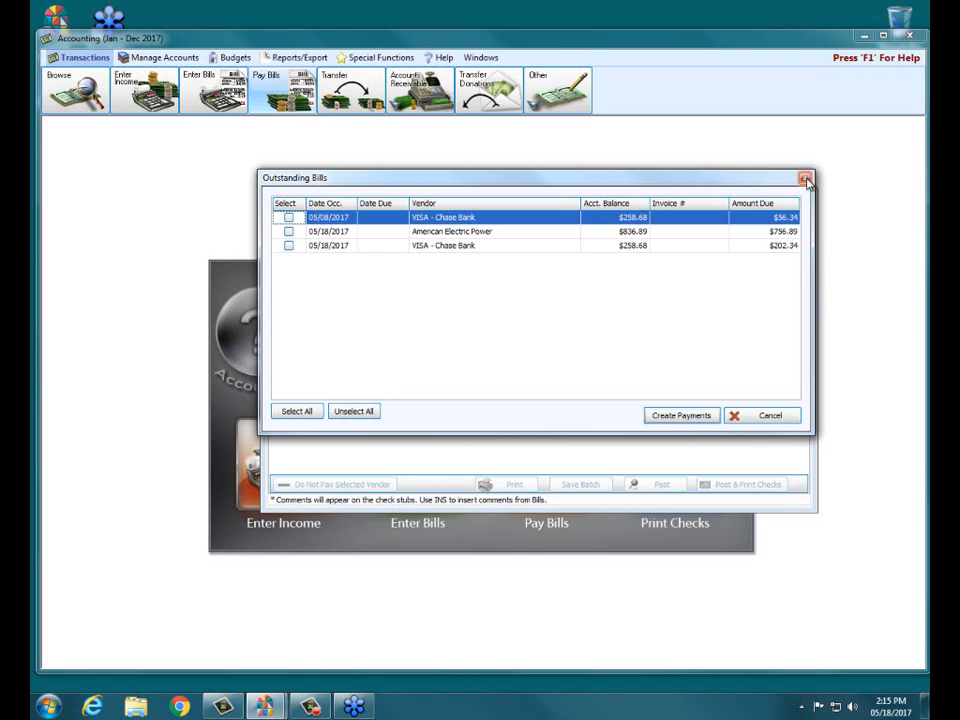
{"action": "left_click", "coordinate": [767, 415]}
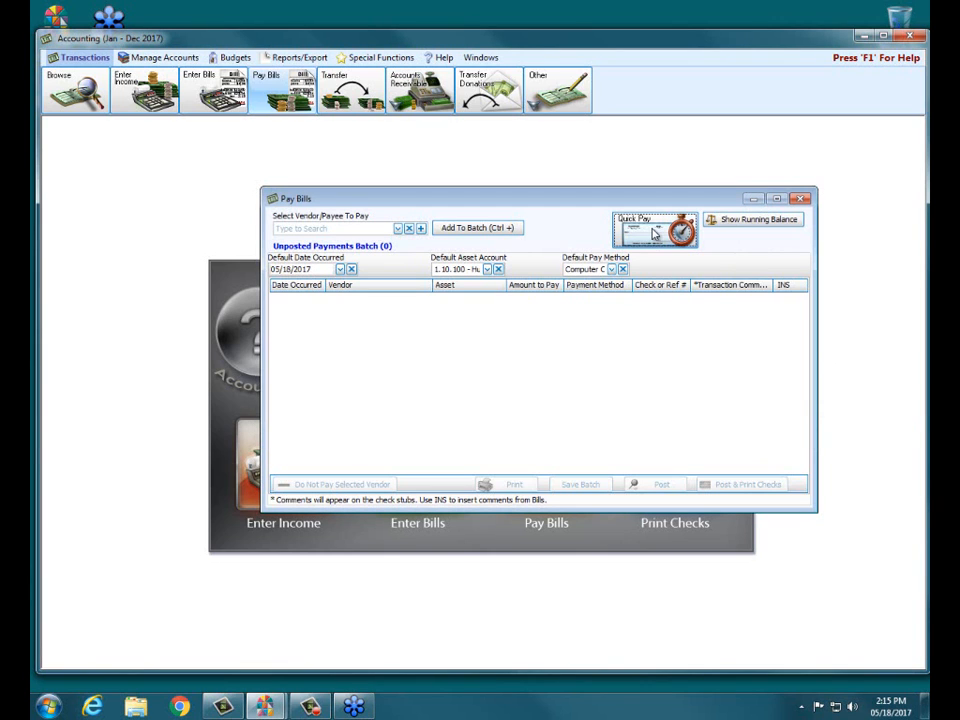
- Create payments for both VISA - Chase Bank bills and the American Electric Power bill from the Quick Pay list of outstanding bills
{"action": "left_click", "coordinate": [654, 236]}
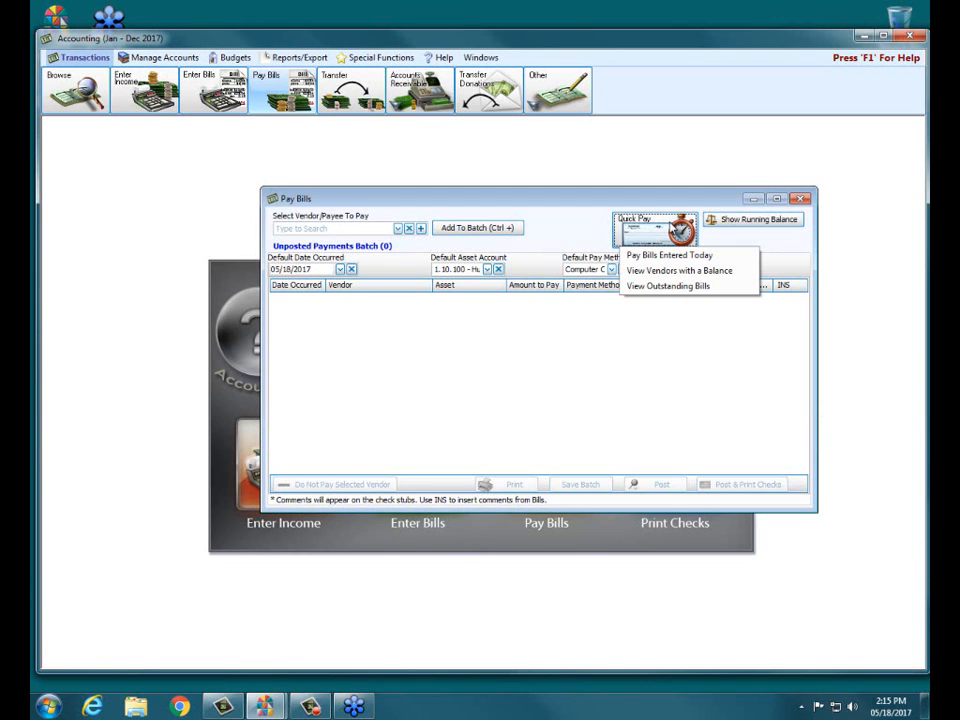
{"action": "left_click", "coordinate": [652, 287]}
{"action": "left_click", "coordinate": [288, 217]}
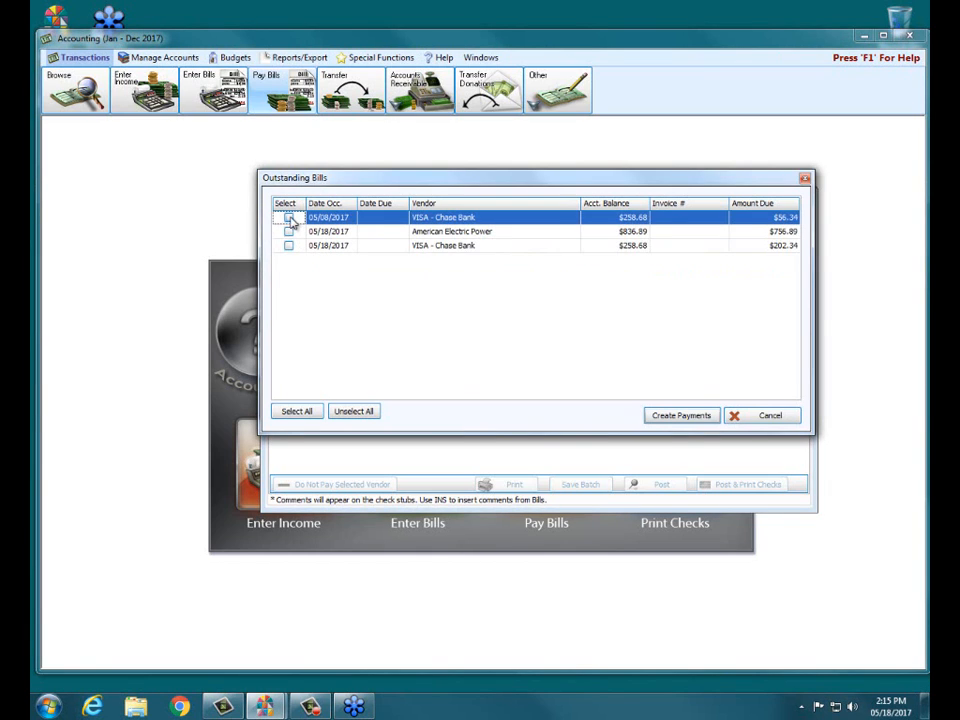
{"action": "left_click", "coordinate": [288, 231]}
{"action": "left_click", "coordinate": [288, 245]}
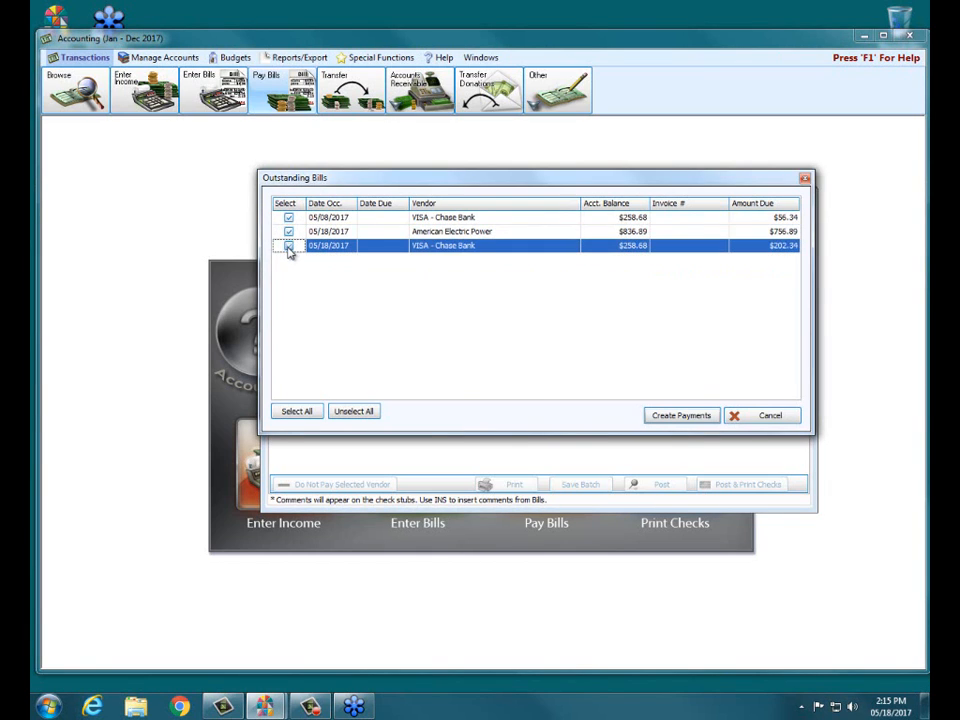
{"action": "left_click", "coordinate": [670, 415]}
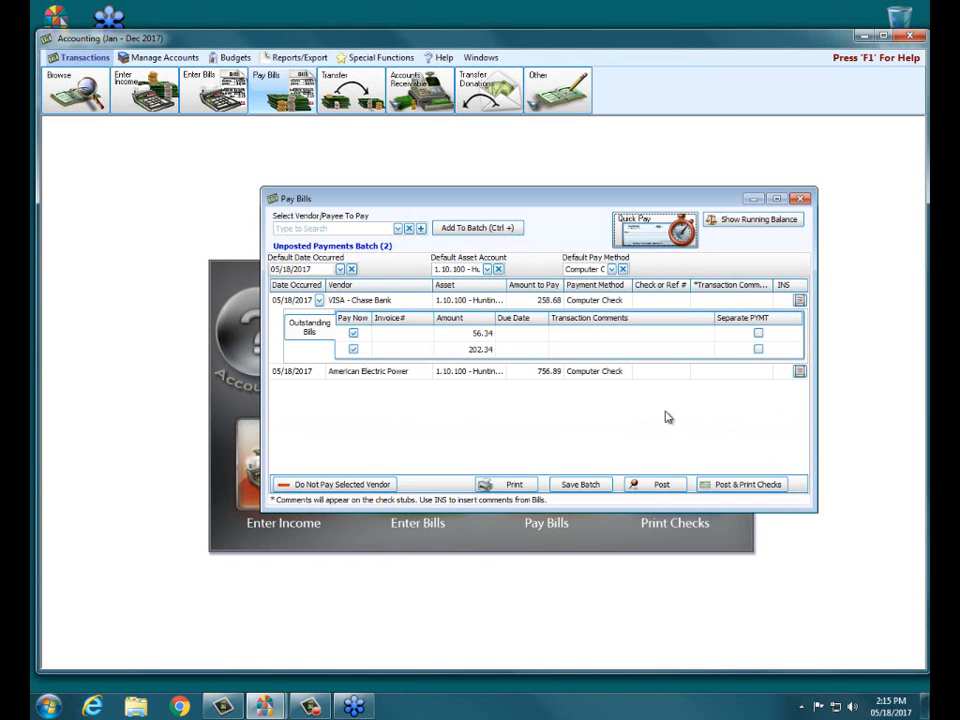
- Review the bills included in the American Electric Power and VISA - Chase Bank payments, and view the Quick Pay options
{"action": "left_click", "coordinate": [388, 371]}
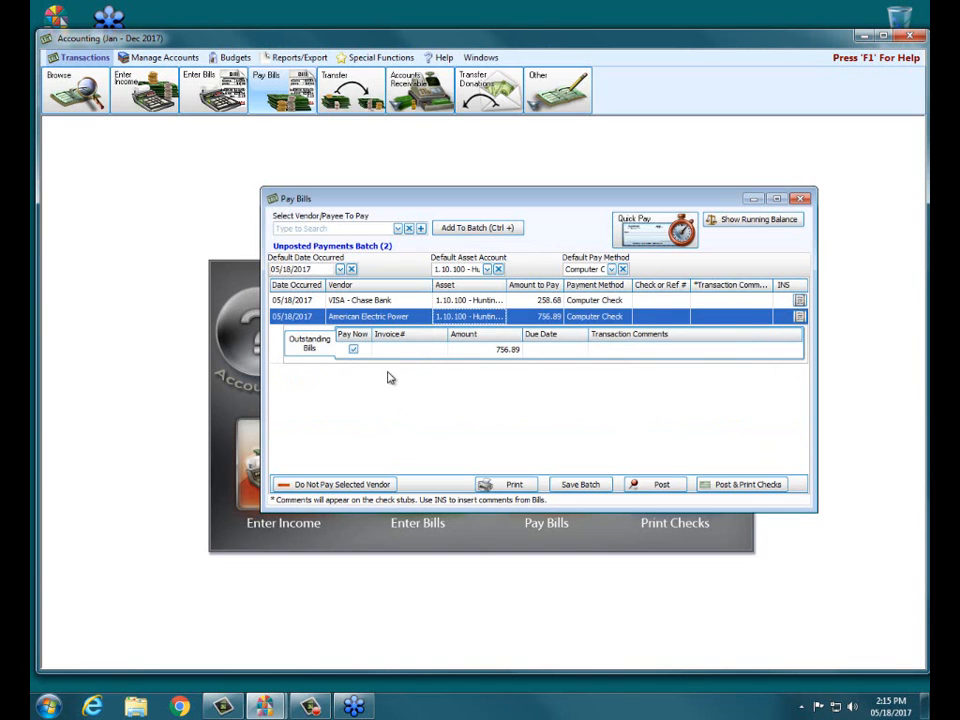
{"action": "left_click", "coordinate": [376, 301]}
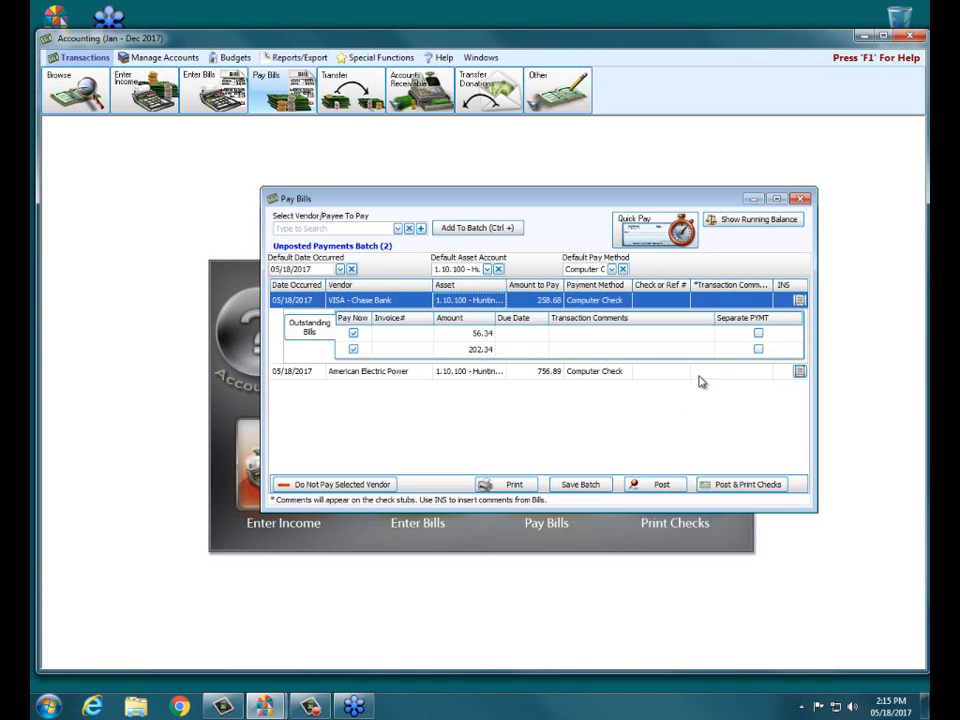
{"action": "left_click", "coordinate": [646, 236]}
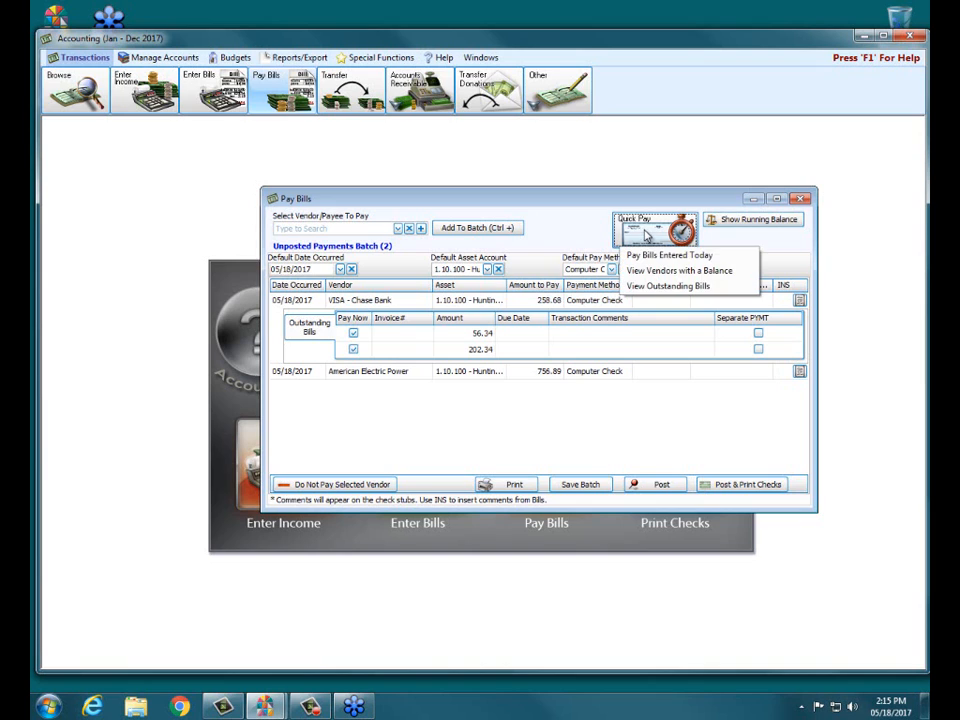
{"action": "left_click", "coordinate": [645, 257]}
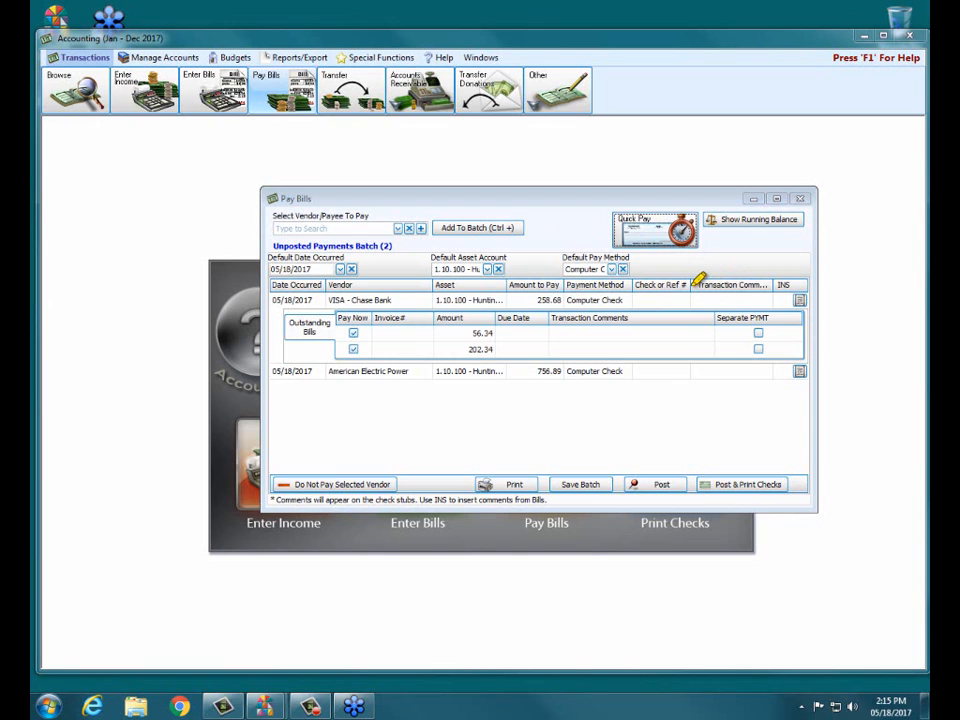
- Try to insert the bill comments into the VISA - Chase Bank payment's transaction comment
{"action": "left_click_drag", "start_coordinate": [698, 280], "coordinate": [778, 283]}
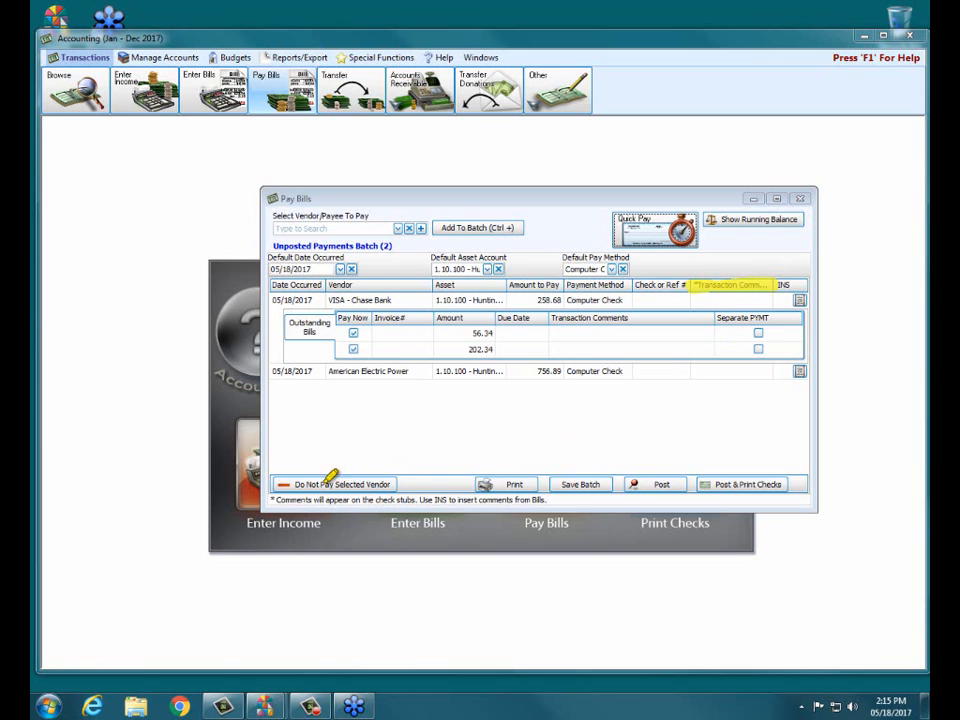
{"action": "left_click_drag", "start_coordinate": [272, 500], "coordinate": [565, 500]}
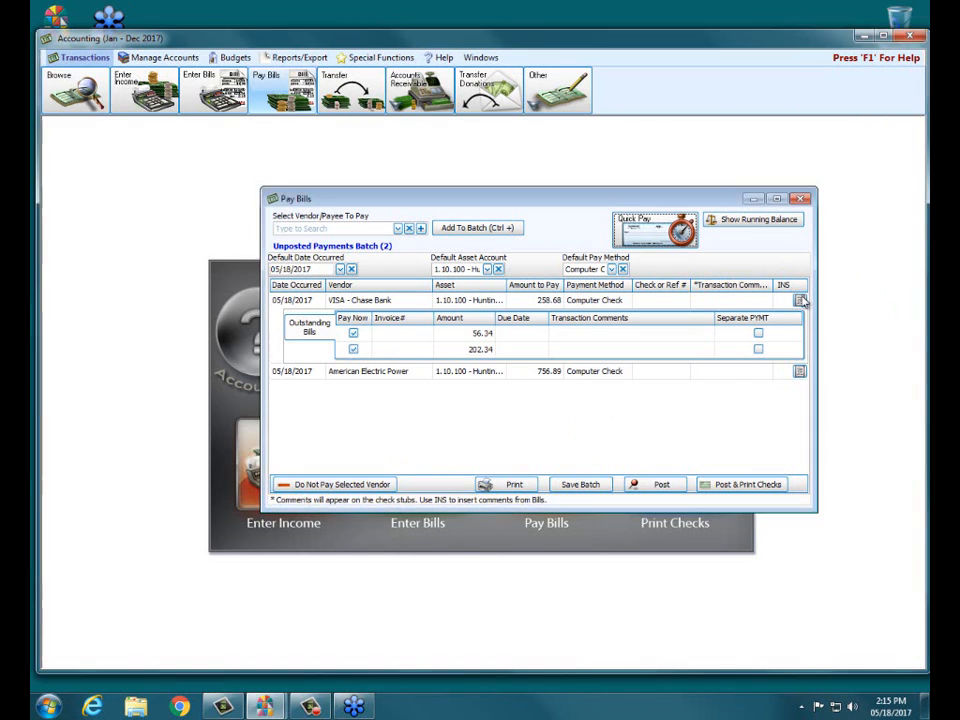
{"action": "key", "text": "Insert"}
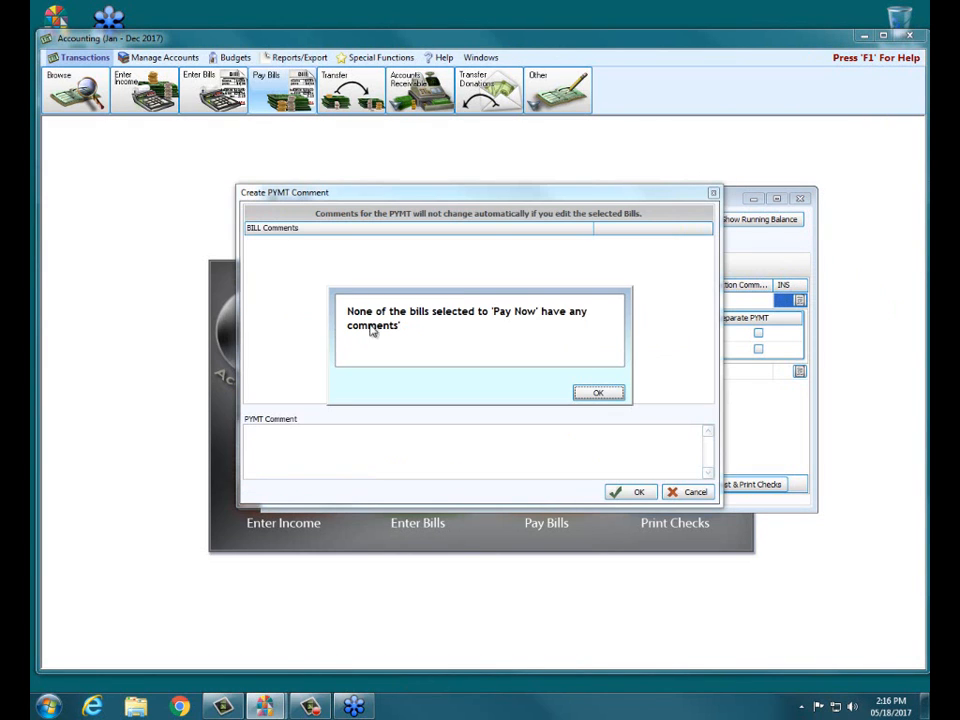
{"action": "left_click", "coordinate": [596, 391]}
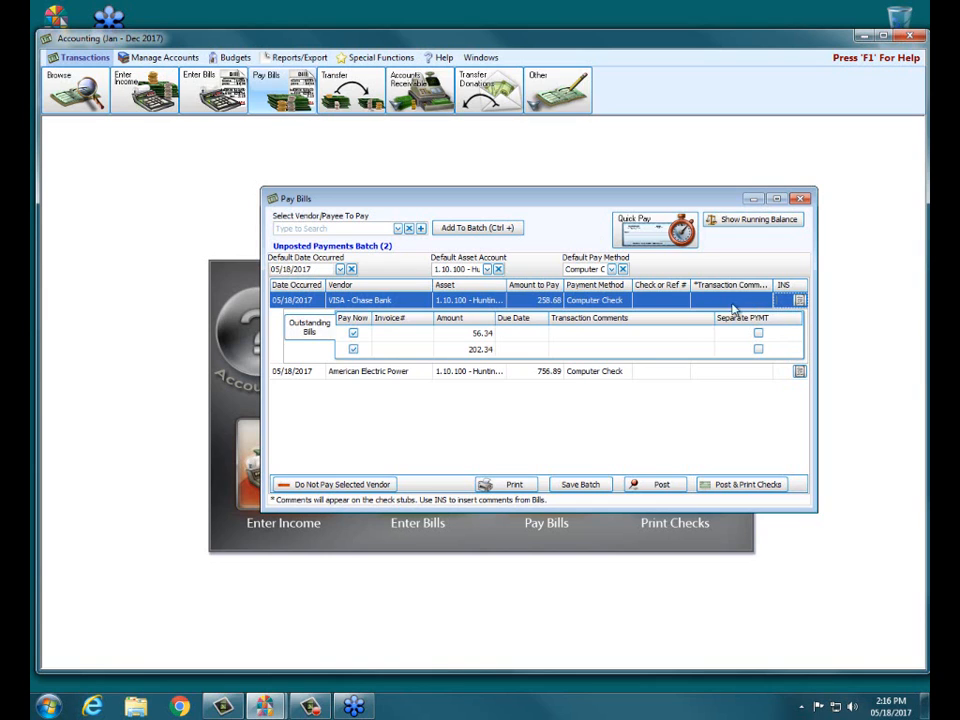
- Exclude the 56.34 bill from the VISA - Chase Bank payment, and include it again
{"action": "left_click", "coordinate": [353, 334]}
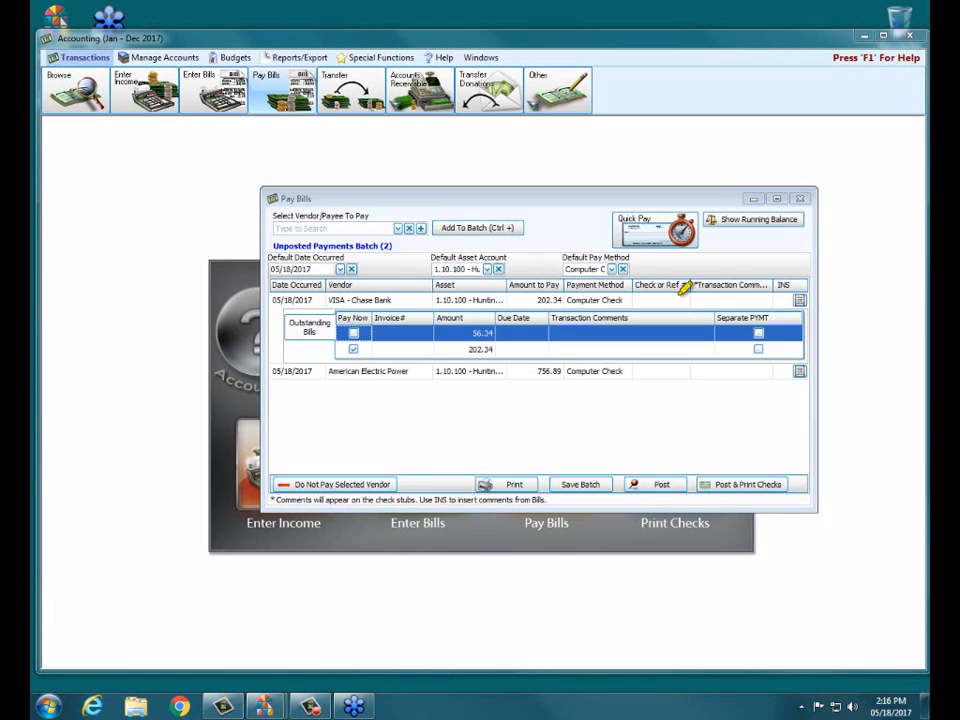
{"action": "mouse_move", "coordinate": [350, 331]}
{"action": "left_mouse_down"}
{"action": "mouse_move", "coordinate": [414, 331]}
{"action": "mouse_move", "coordinate": [410, 348]}
{"action": "left_mouse_up"}
{"action": "left_click", "coordinate": [353, 333]}
- Mark both VISA - Chase Bank bills, 56.34 and 202.34, to be paid as separate payments
{"action": "mouse_move", "coordinate": [717, 319]}
{"action": "left_mouse_down"}
{"action": "mouse_move", "coordinate": [789, 320]}
{"action": "mouse_move", "coordinate": [756, 336]}
{"action": "mouse_move", "coordinate": [767, 349]}
{"action": "left_mouse_up"}
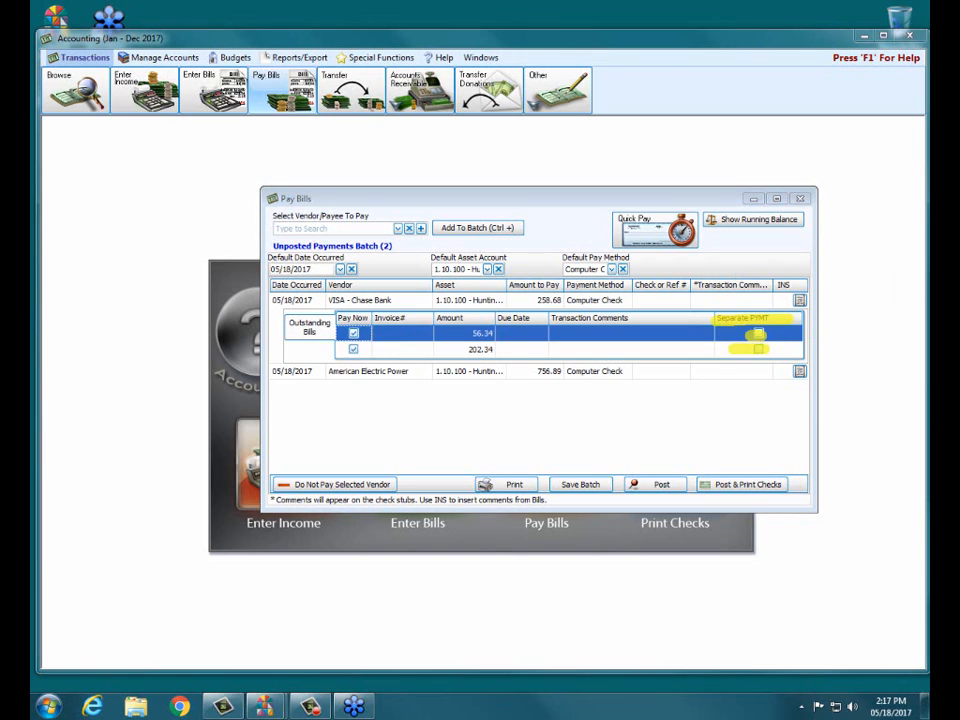
{"action": "key", "text": "Escape"}
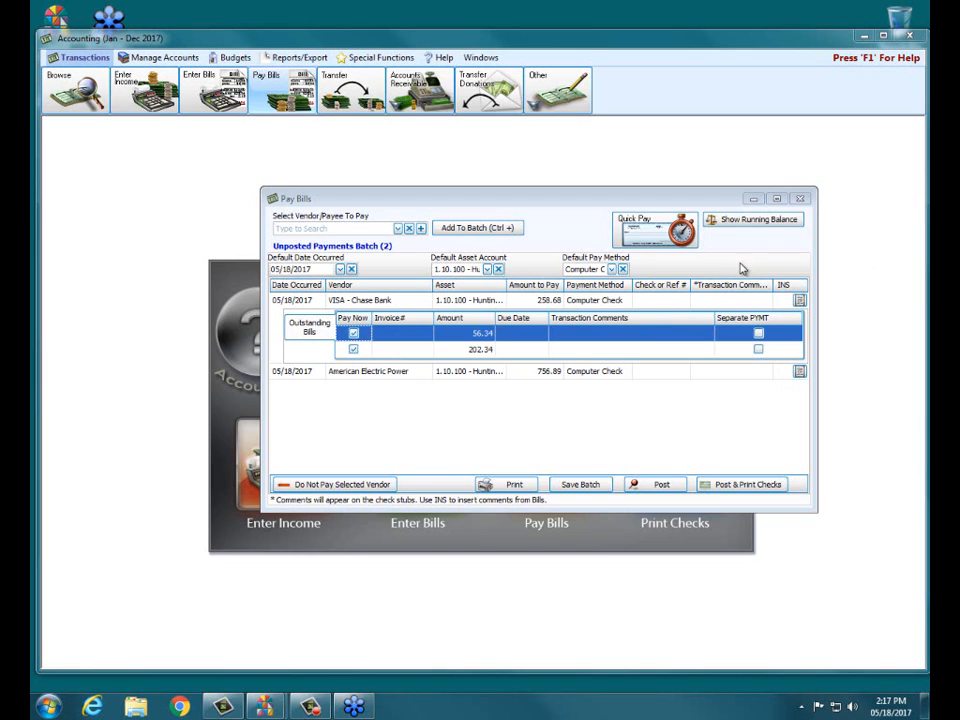
{"action": "left_click", "coordinate": [758, 333]}
{"action": "left_click", "coordinate": [759, 349]}
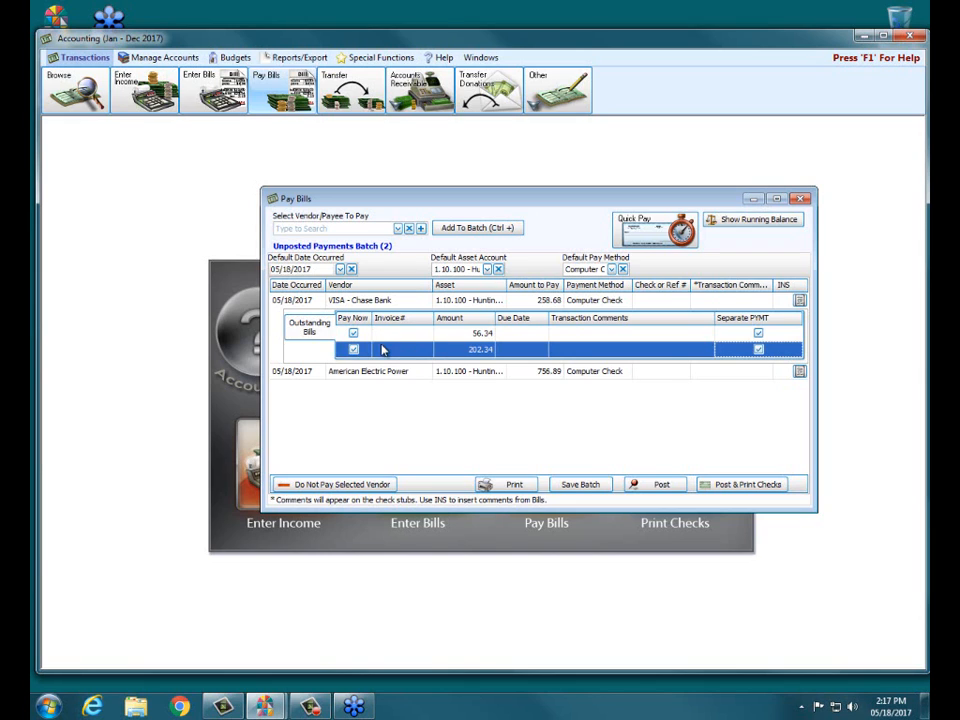
{"action": "left_click", "coordinate": [758, 347]}
- Save the unposted payments batch, and close and reopen Pay Bills
{"action": "left_click", "coordinate": [590, 485]}
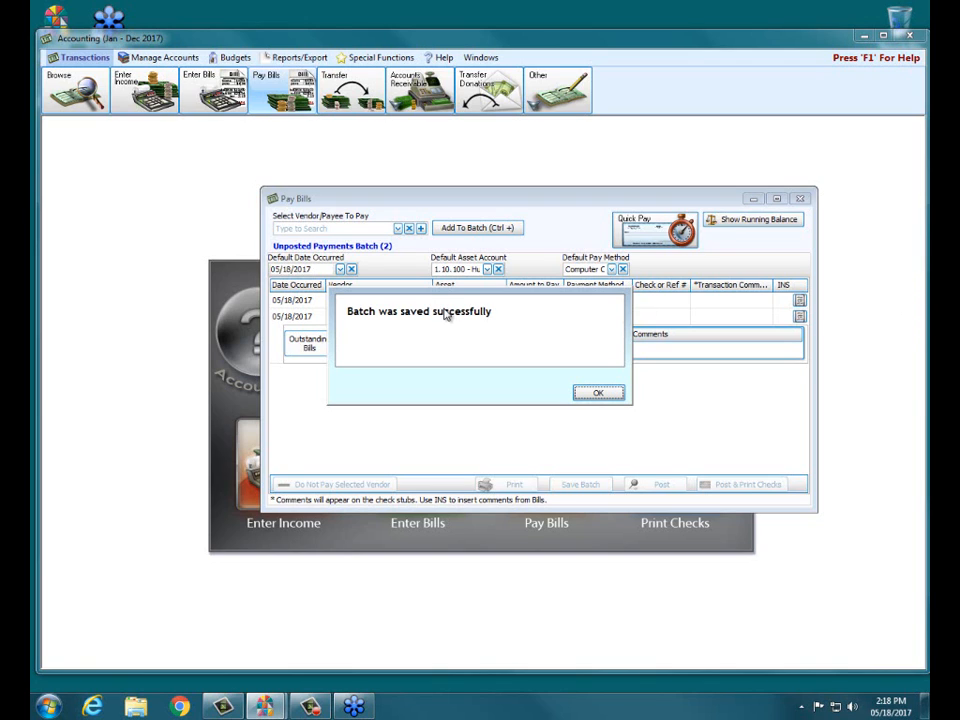
{"action": "left_click", "coordinate": [590, 394]}
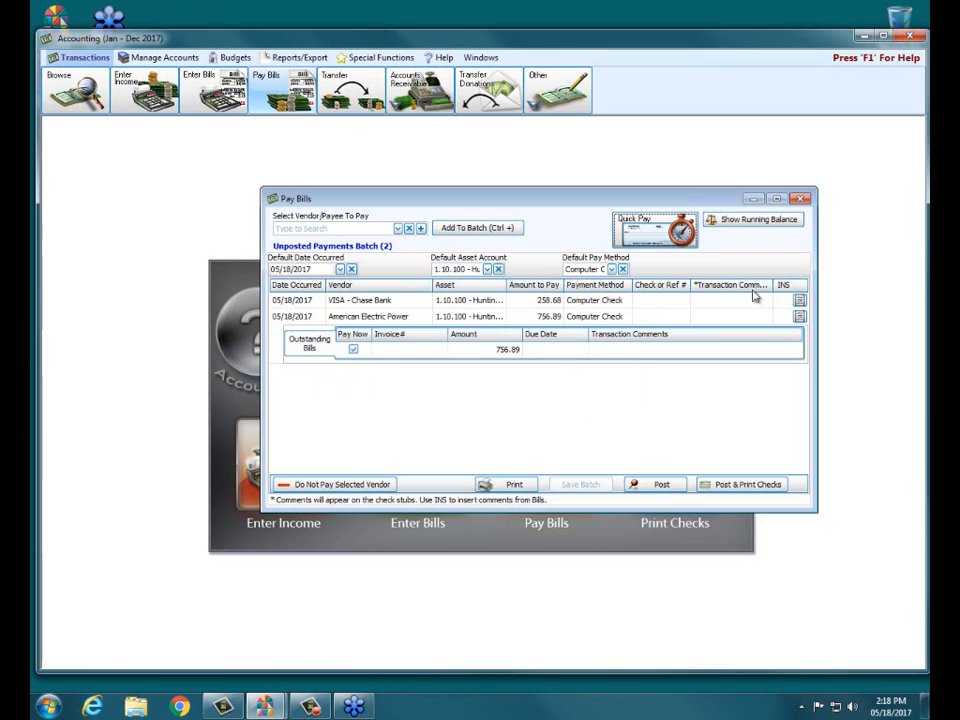
{"action": "left_click", "coordinate": [800, 198]}
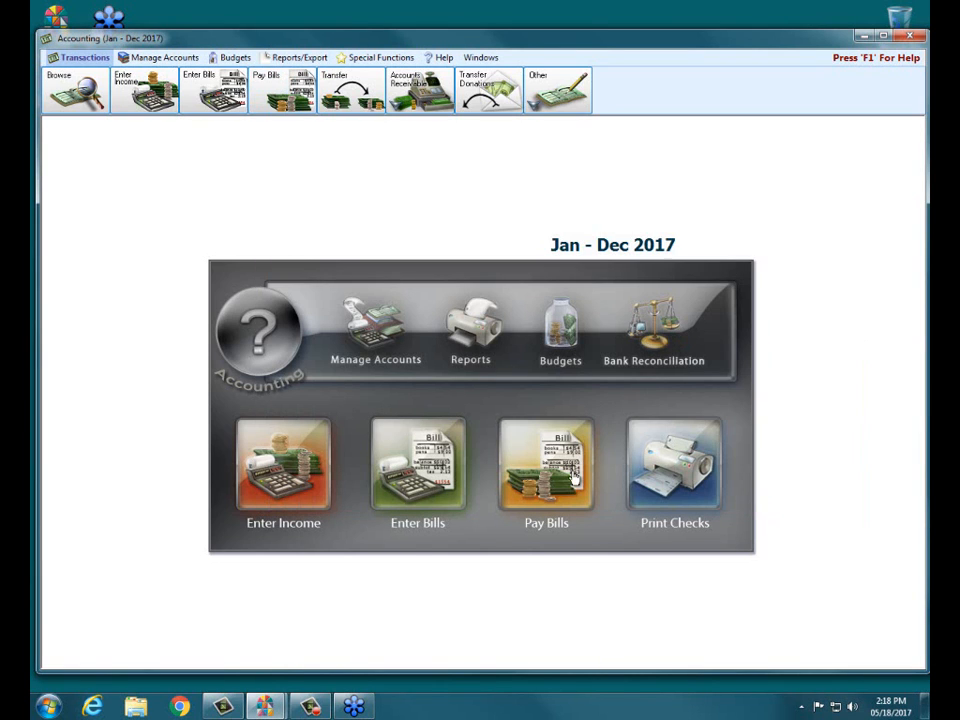
{"action": "left_click", "coordinate": [537, 459]}
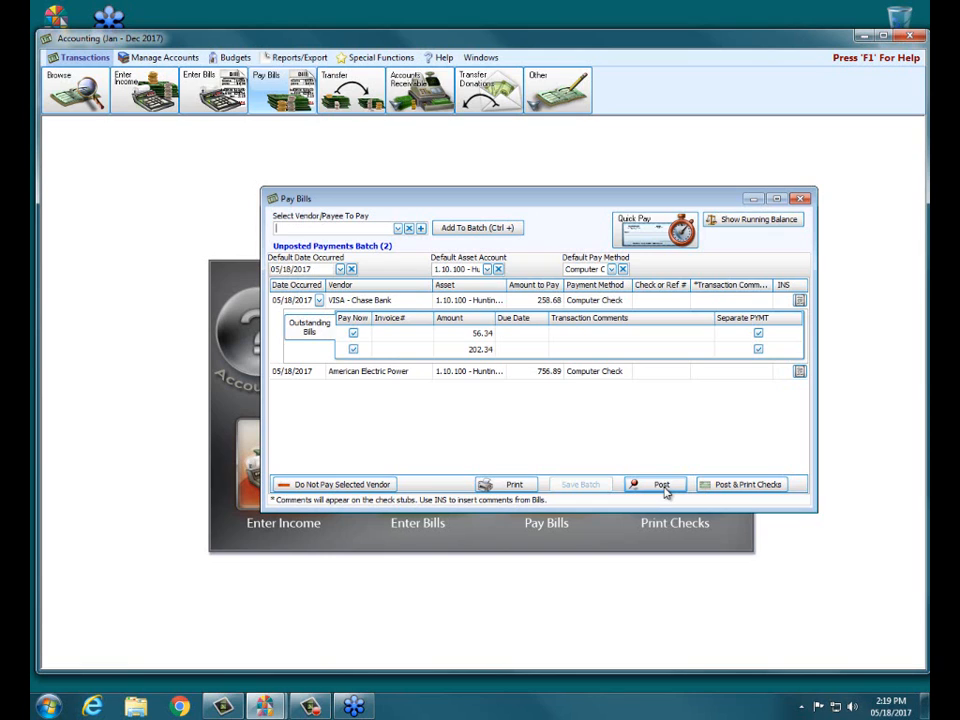
- Post the payments batch with check printing, and preview the Payment Transactions report with its default columns
{"action": "left_click", "coordinate": [745, 487]}
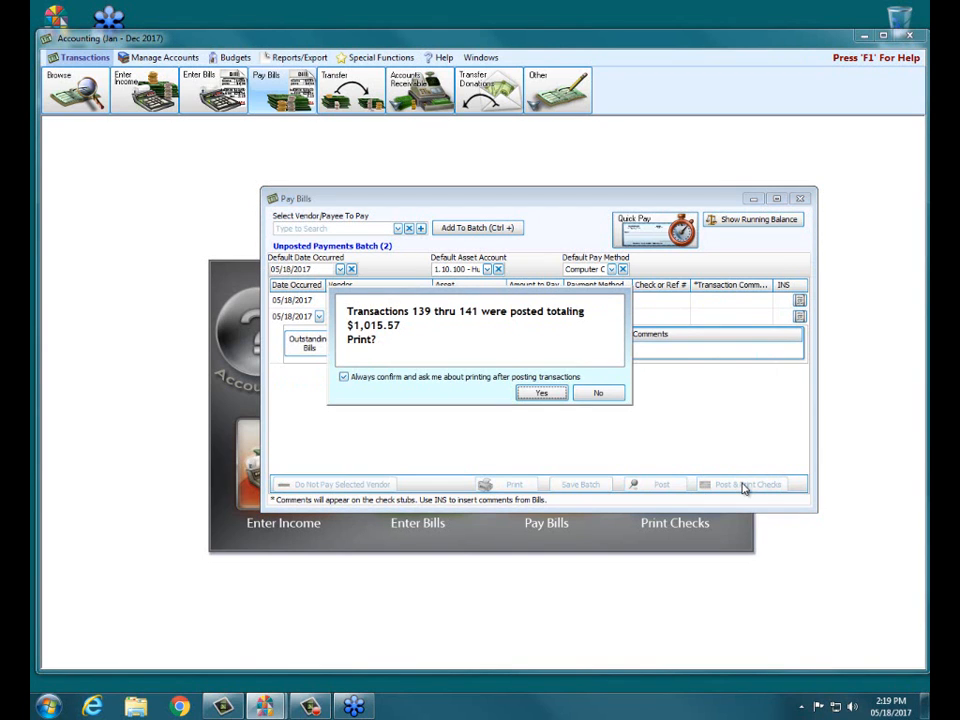
{"action": "left_click", "coordinate": [540, 395]}
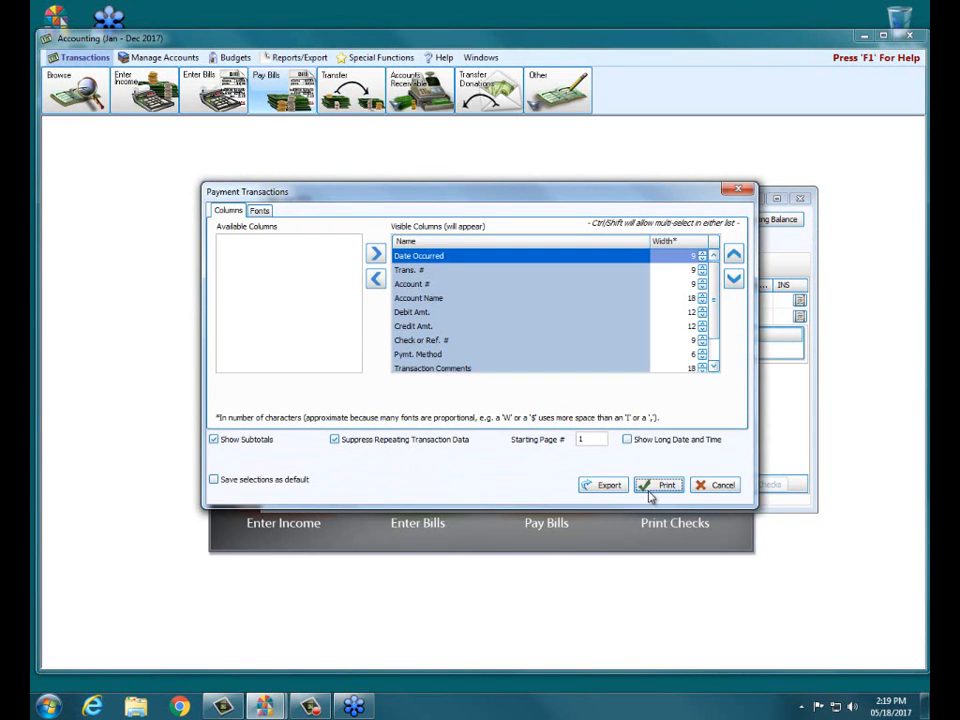
{"action": "left_click", "coordinate": [650, 486]}
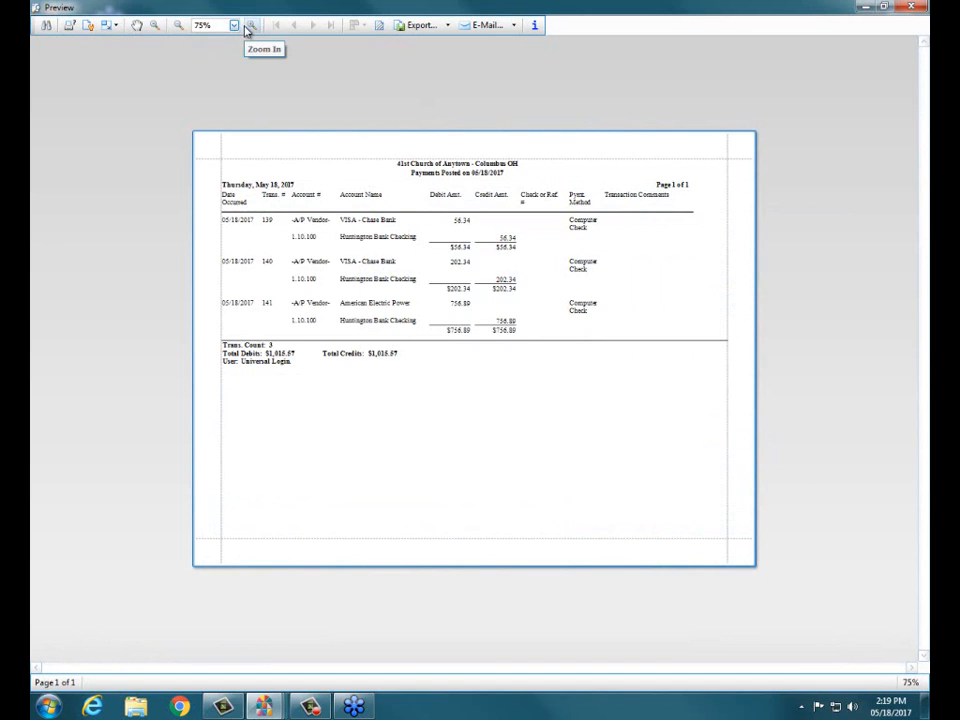
- Examine the posted payments report at 95% zoom, and close the report and its options
{"action": "left_click", "coordinate": [249, 27]}
{"action": "left_click", "coordinate": [250, 26]}
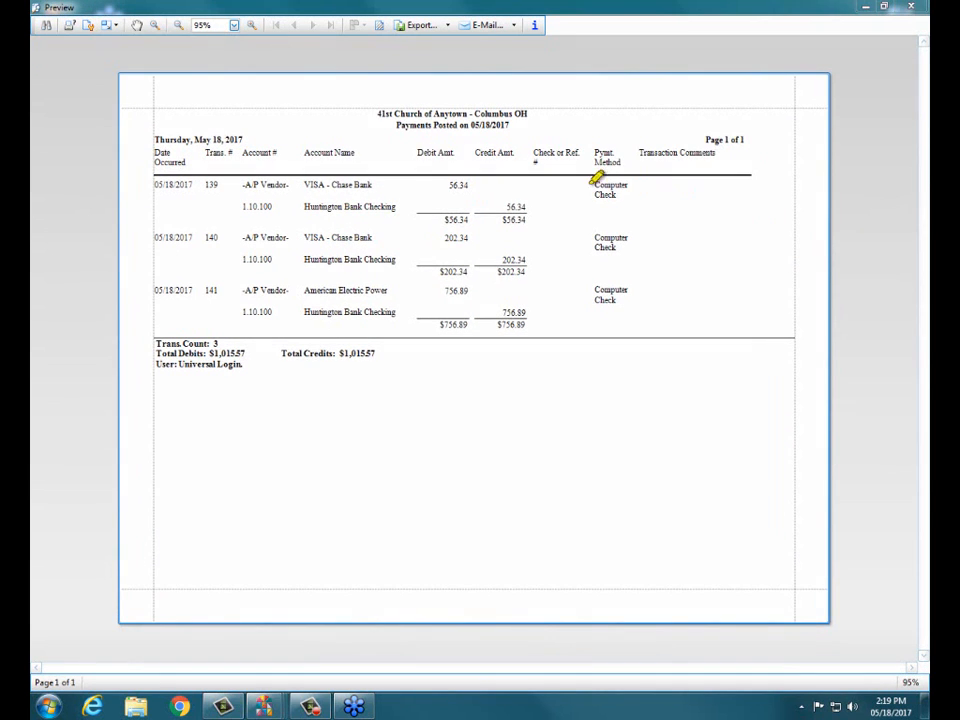
{"action": "mouse_move", "coordinate": [379, 128]}
{"action": "left_mouse_down"}
{"action": "mouse_move", "coordinate": [541, 120]}
{"action": "mouse_move", "coordinate": [377, 111]}
{"action": "mouse_move", "coordinate": [602, 120]}
{"action": "left_mouse_up"}
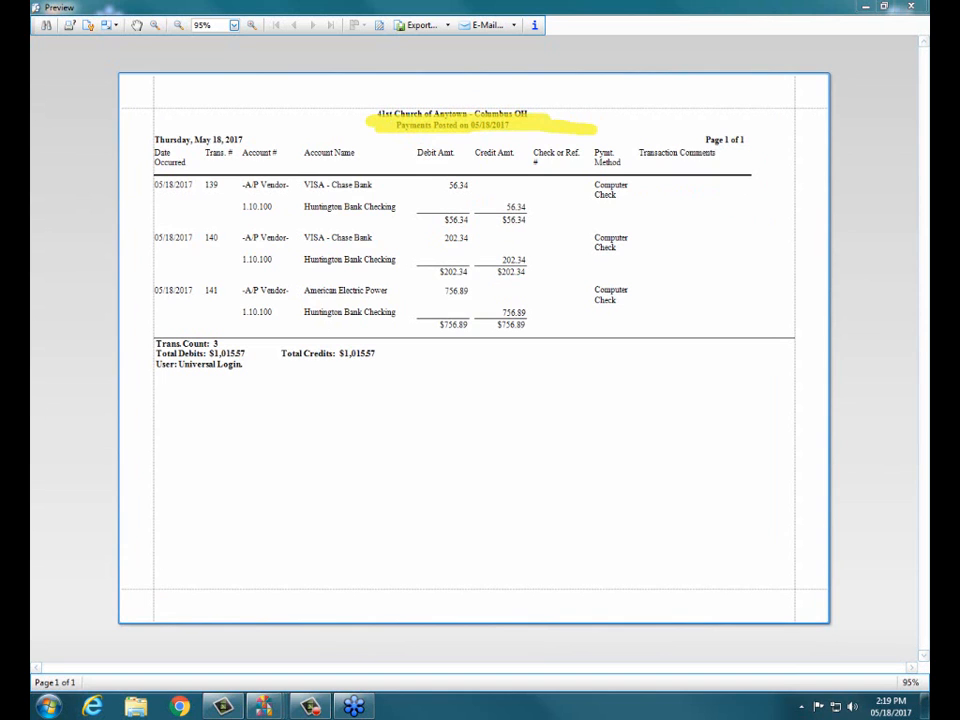
{"action": "key", "text": "Escape"}
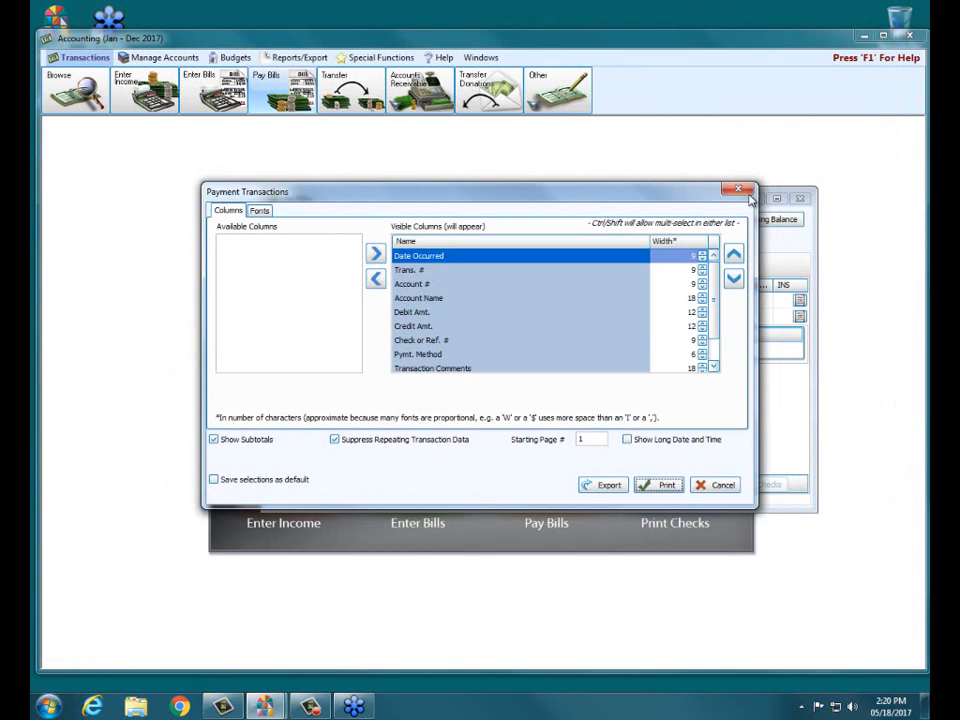
{"action": "left_click", "coordinate": [741, 190]}
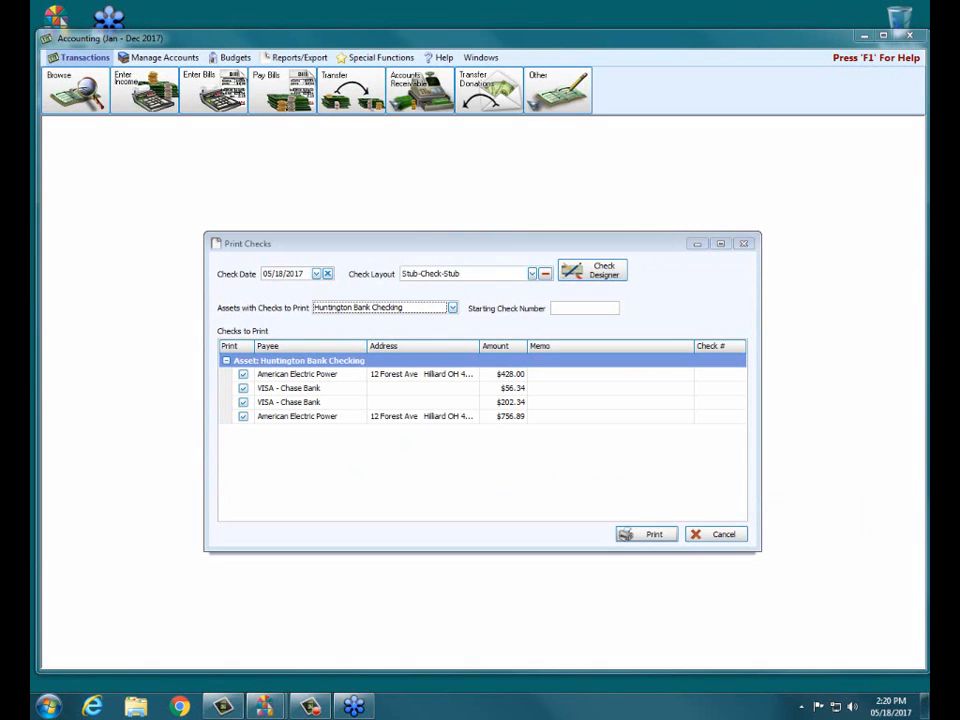
- Examine the VISA - Chase Bank entries among the checks to print, and close Print Checks without printing
{"action": "left_click_drag", "start_coordinate": [256, 383], "coordinate": [508, 386]}
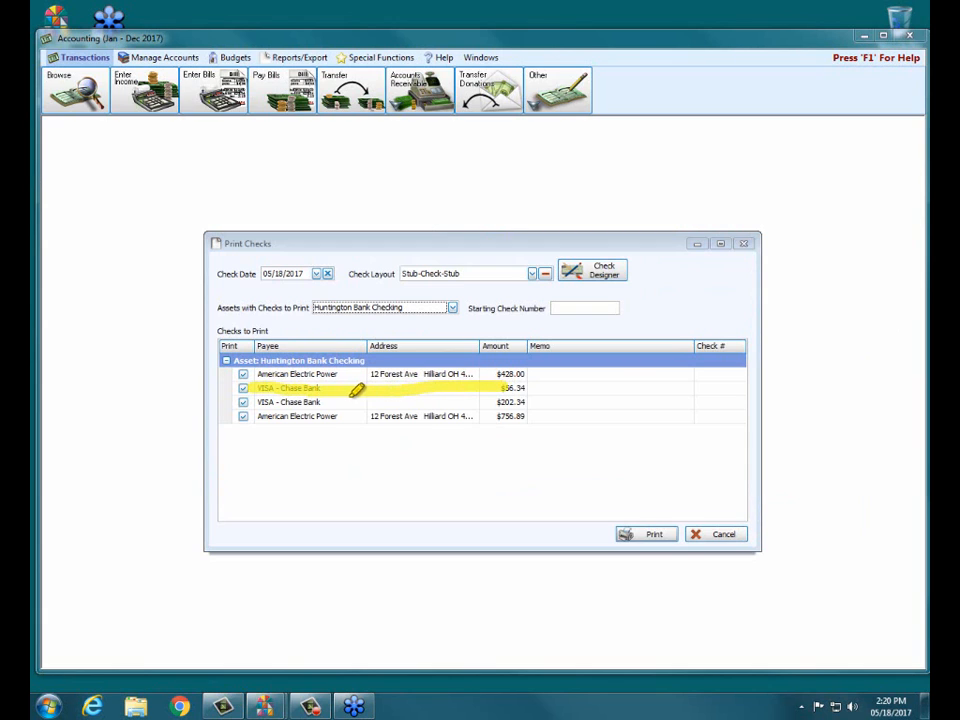
{"action": "left_click_drag", "start_coordinate": [256, 401], "coordinate": [497, 399]}
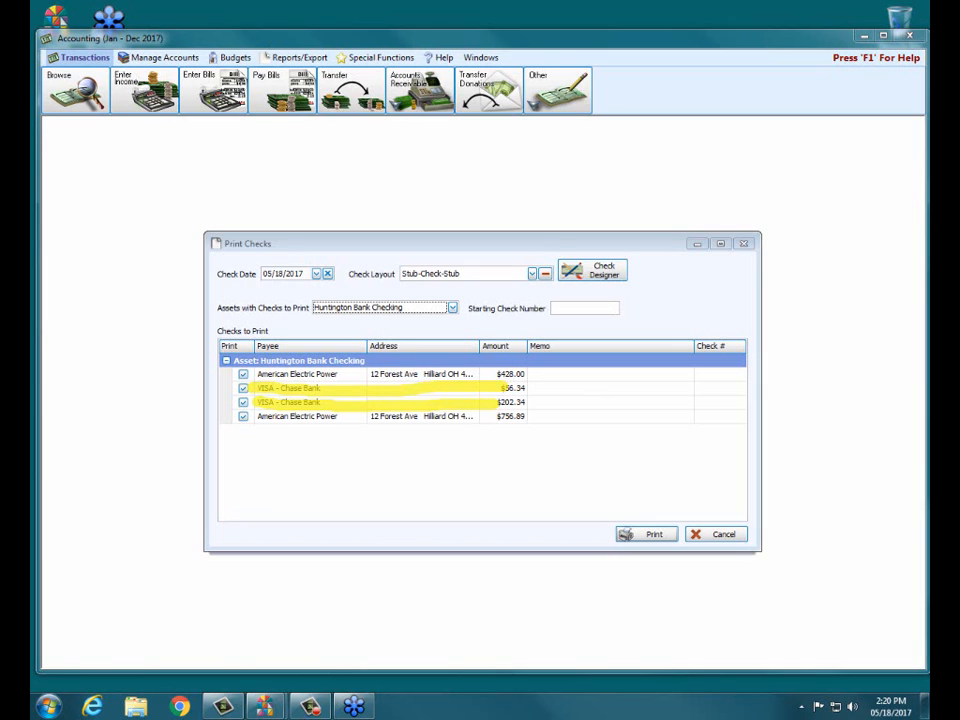
{"action": "key", "text": "Escape"}
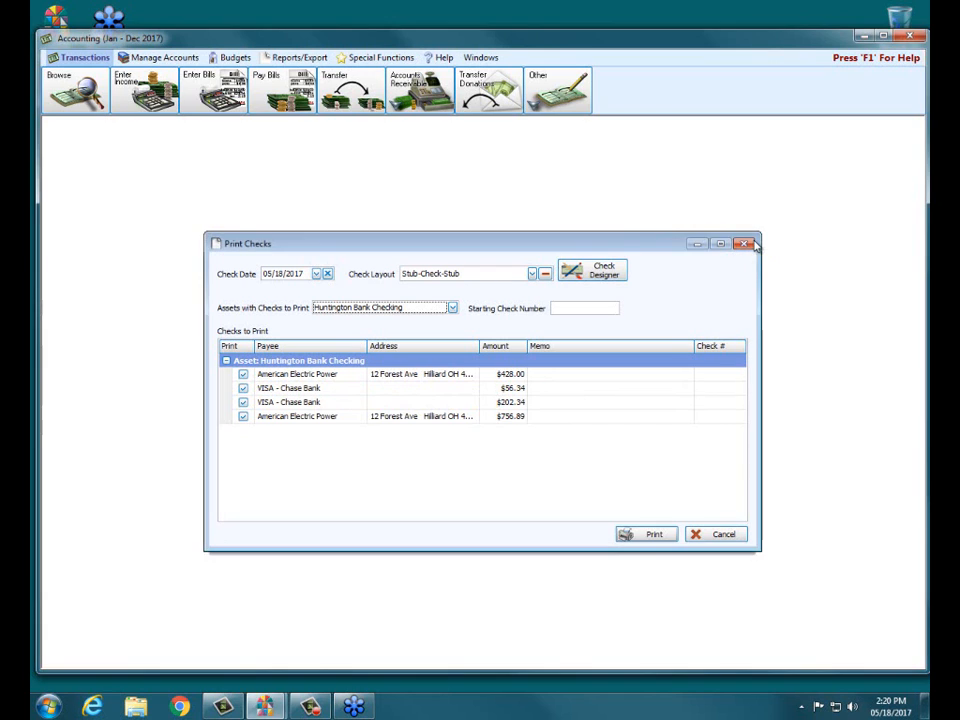
{"action": "left_click", "coordinate": [754, 244]}
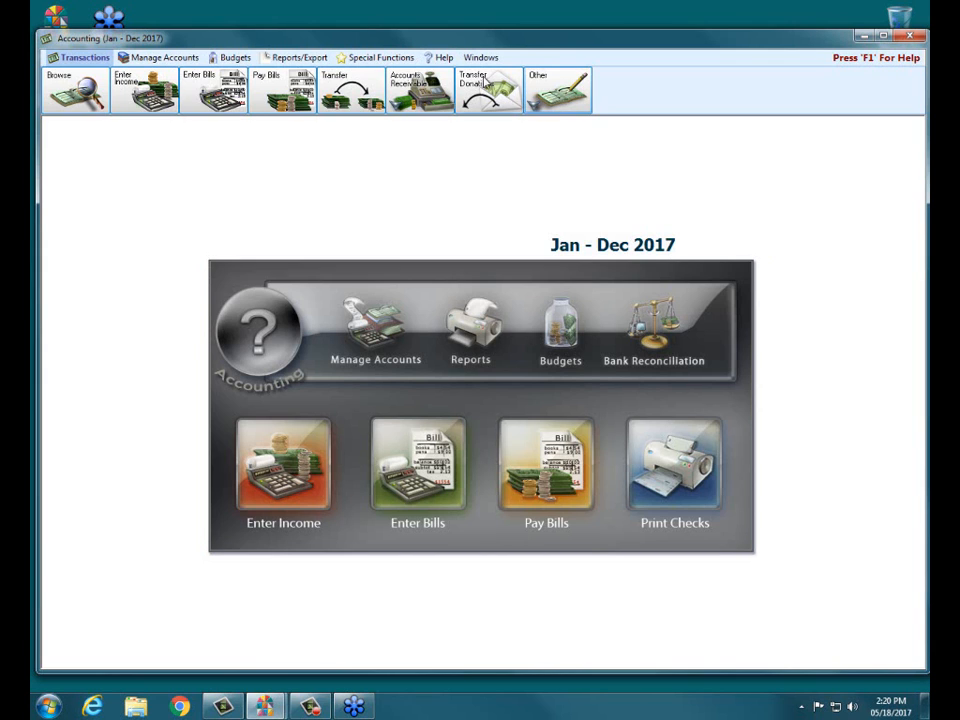
- Generate a Balance Sheet preview for May 2017, including accounts with zero balance
{"action": "left_click", "coordinate": [278, 58]}
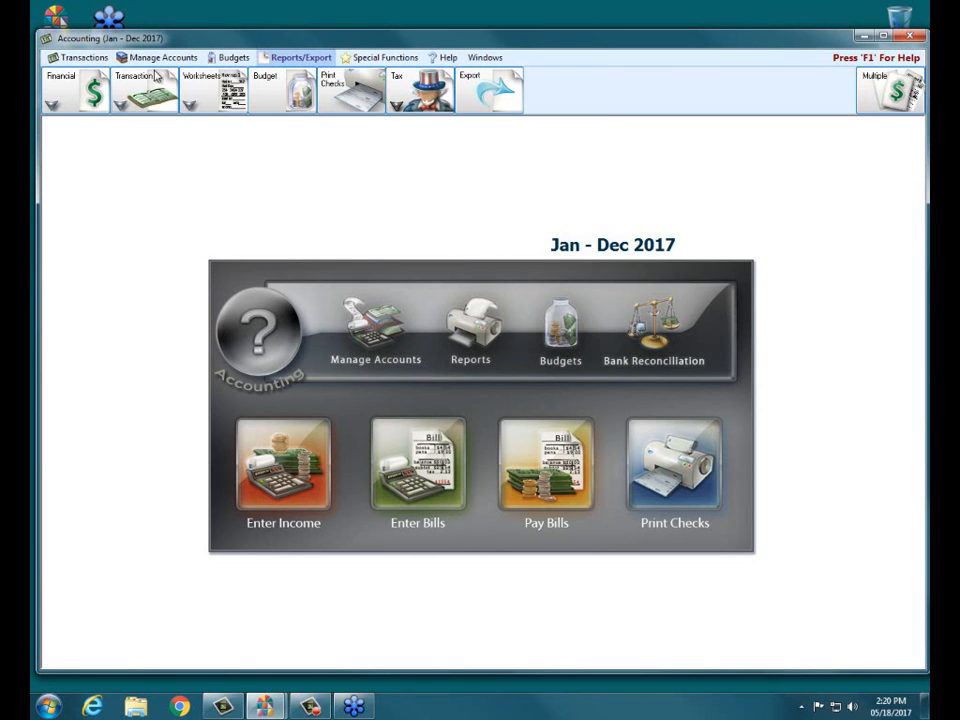
{"action": "left_click", "coordinate": [62, 72]}
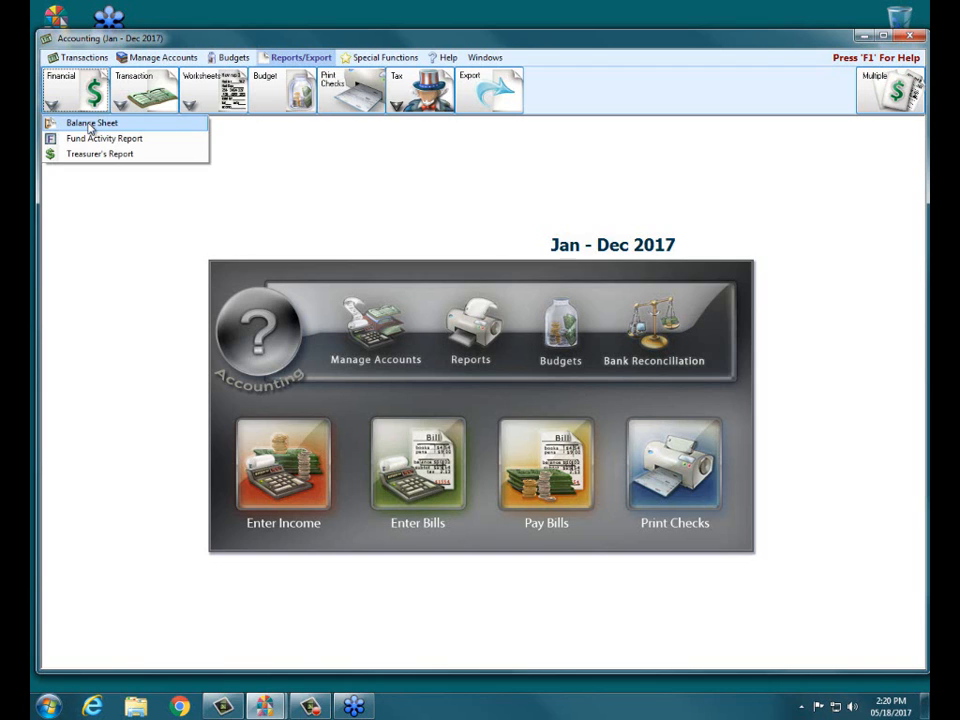
{"action": "left_click", "coordinate": [90, 124]}
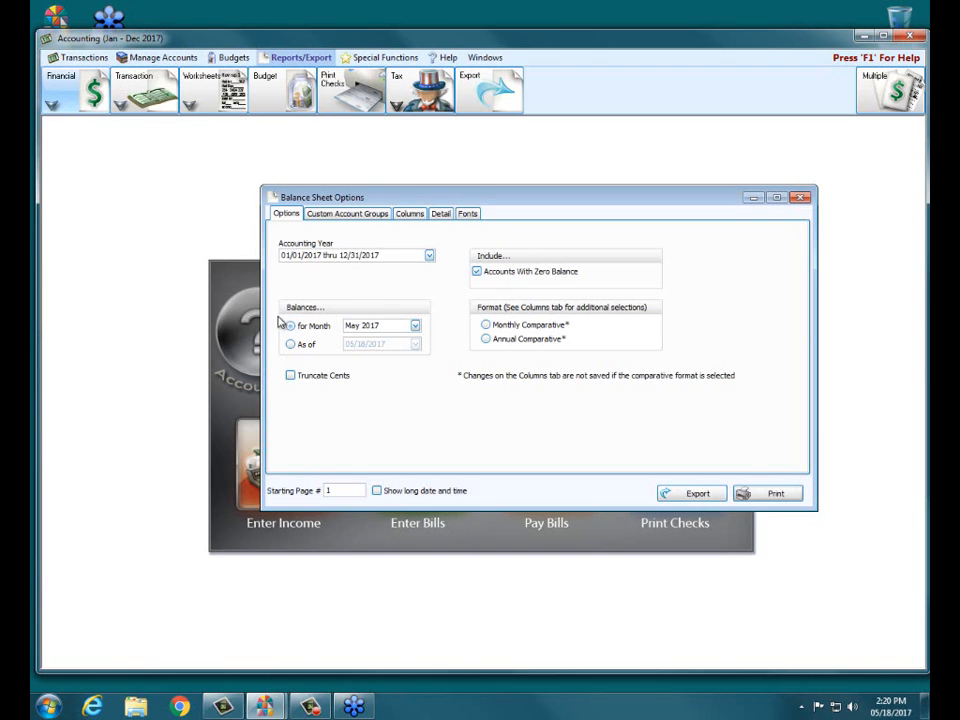
{"action": "left_click", "coordinate": [779, 494]}
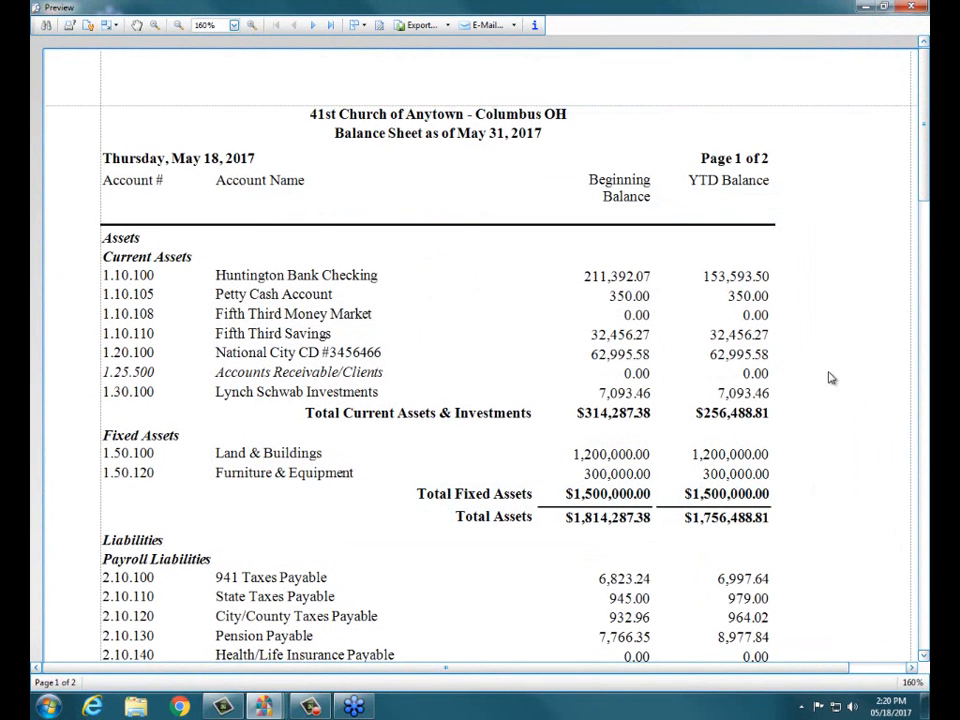
- Examine the Accounts Payable balances under Current Liabilities on the Balance Sheet, and close the preview and its options
{"action": "left_click_drag", "start_coordinate": [925, 130], "coordinate": [927, 191]}
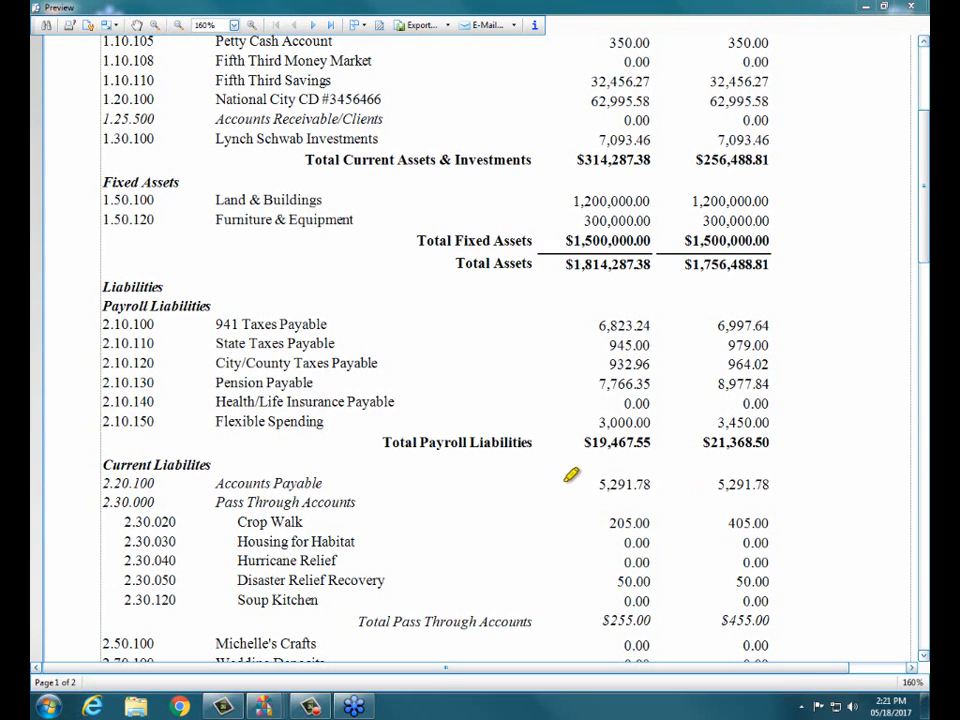
{"action": "mouse_move", "coordinate": [549, 484]}
{"action": "left_mouse_down"}
{"action": "mouse_move", "coordinate": [772, 476]}
{"action": "mouse_move", "coordinate": [640, 472]}
{"action": "left_mouse_up"}
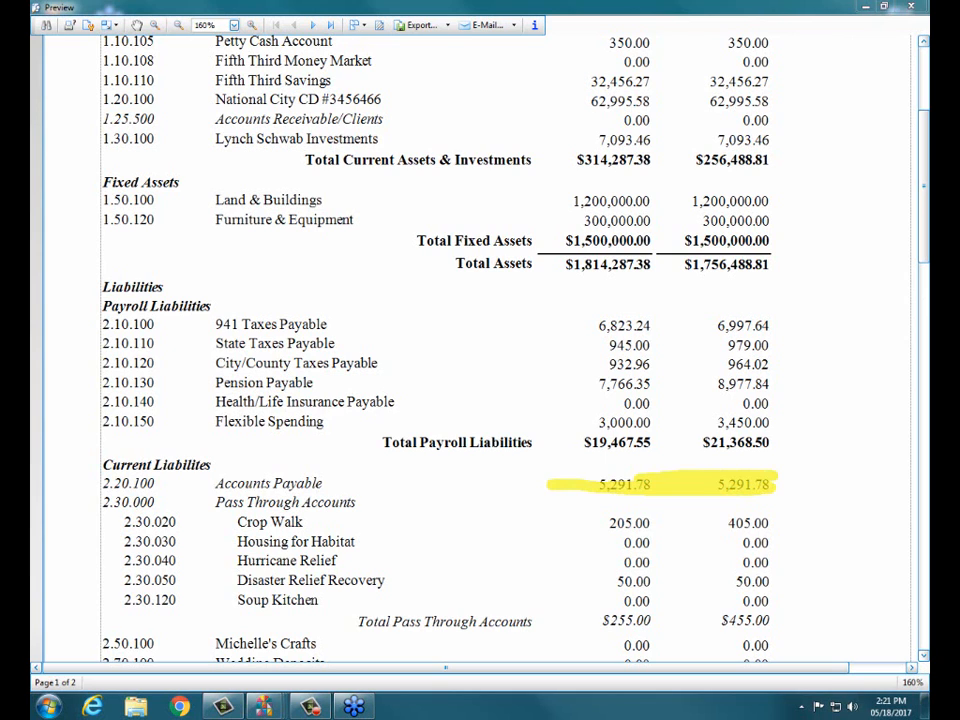
{"action": "key", "text": "Escape"}
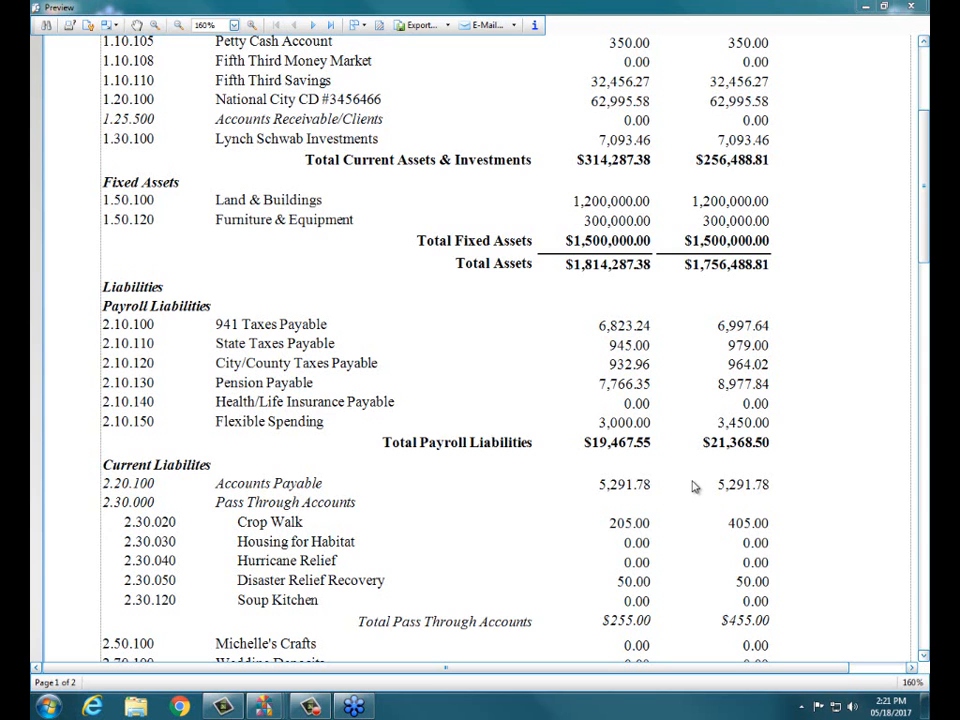
{"action": "left_click", "coordinate": [909, 7]}
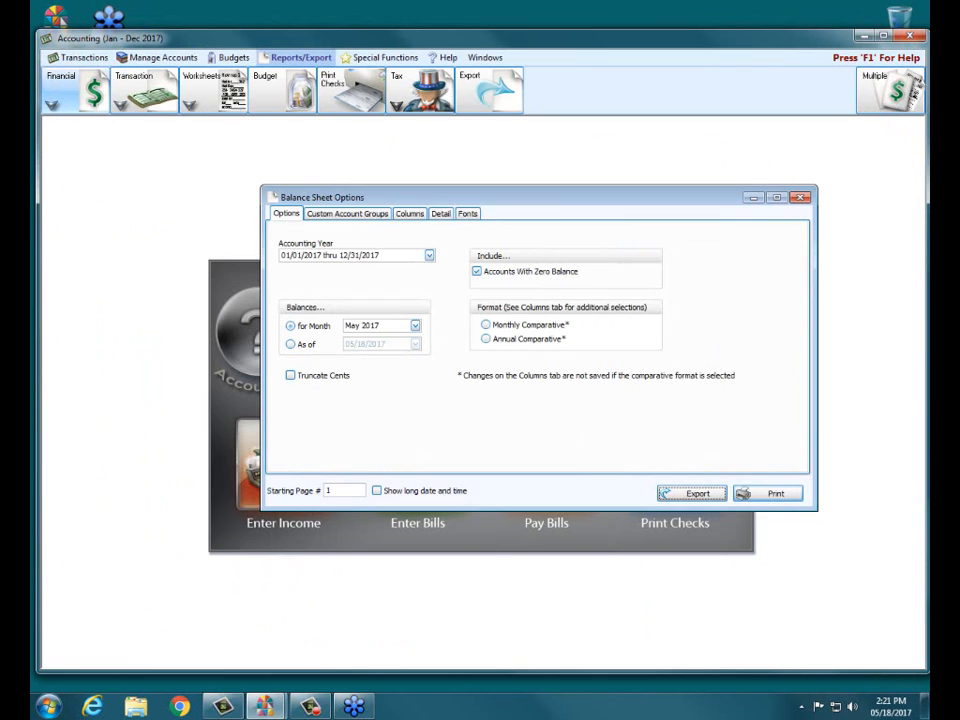
{"action": "left_click", "coordinate": [800, 198]}
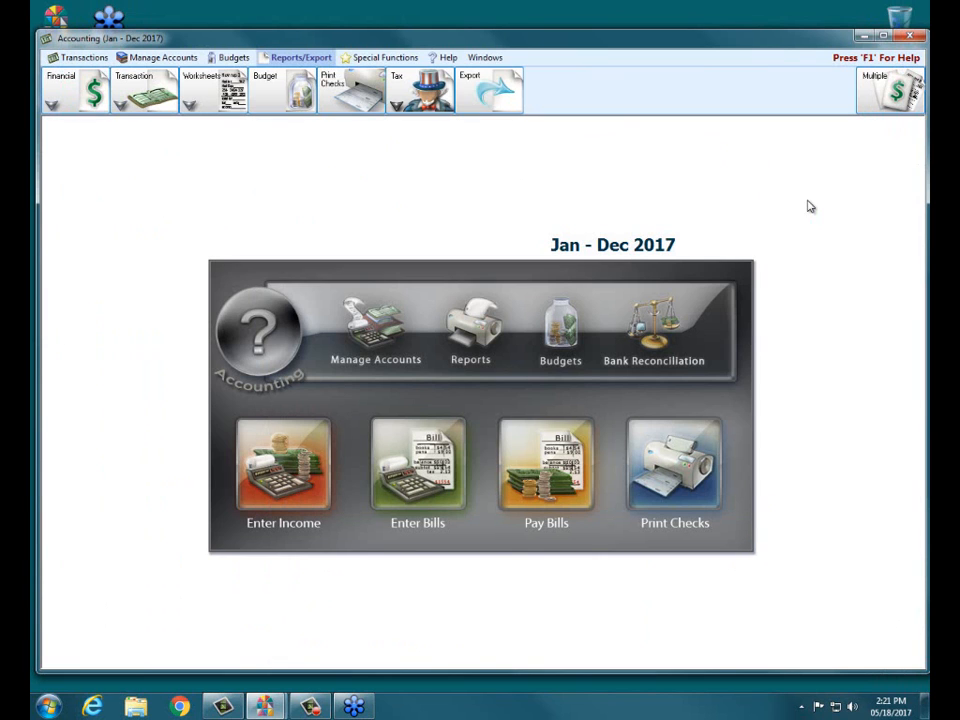
- Set the default pay method for payments to Manual Check in the accounting settings, and check the default pay method in Pay Bills
{"action": "left_click", "coordinate": [382, 57]}
{"action": "left_click", "coordinate": [130, 68]}
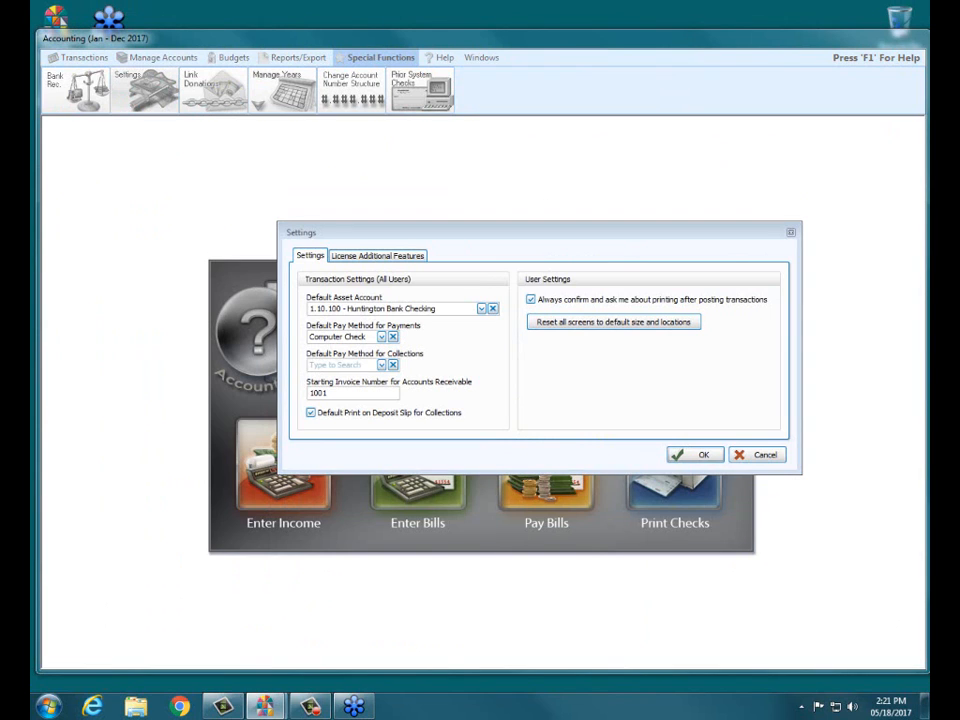
{"action": "left_click_drag", "start_coordinate": [305, 307], "coordinate": [483, 307]}
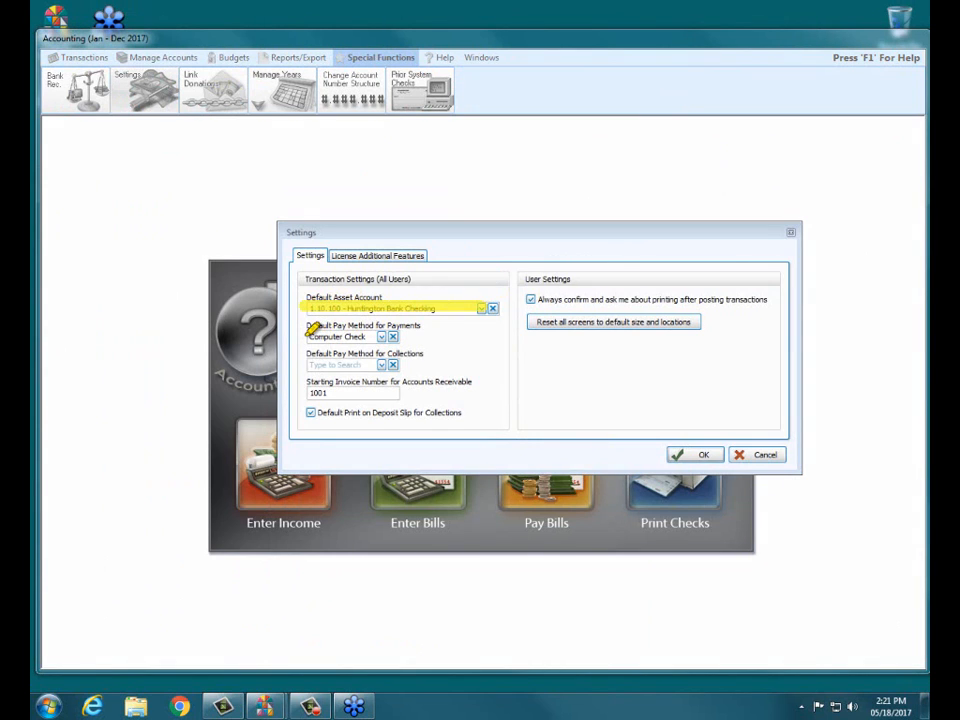
{"action": "left_click_drag", "start_coordinate": [306, 337], "coordinate": [438, 337]}
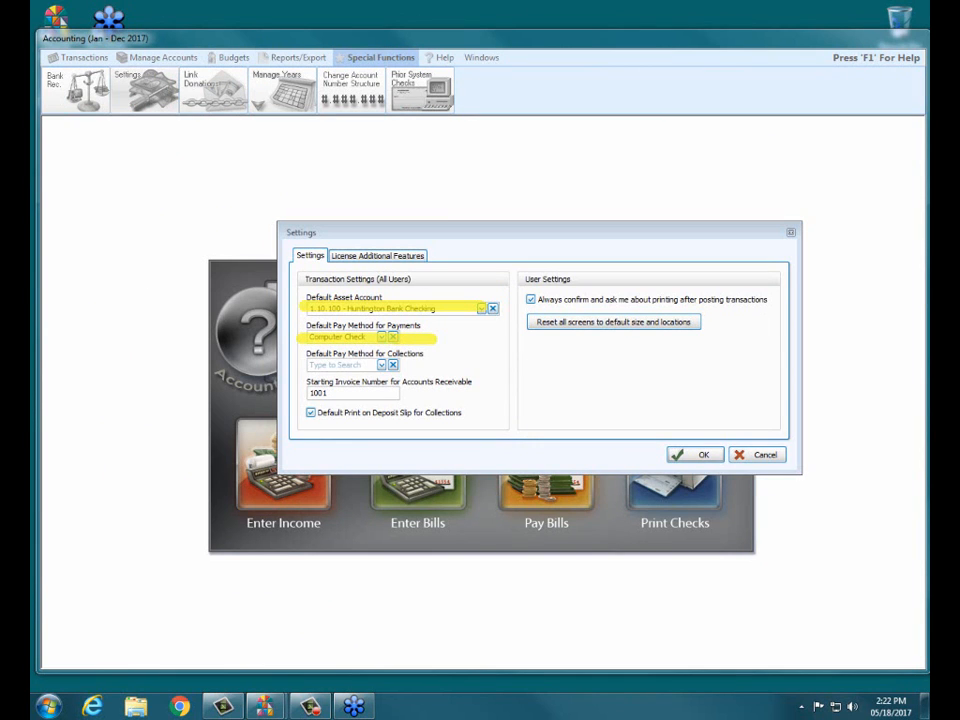
{"action": "left_click_drag", "start_coordinate": [670, 454], "coordinate": [722, 454]}
{"action": "key", "text": "Escape"}
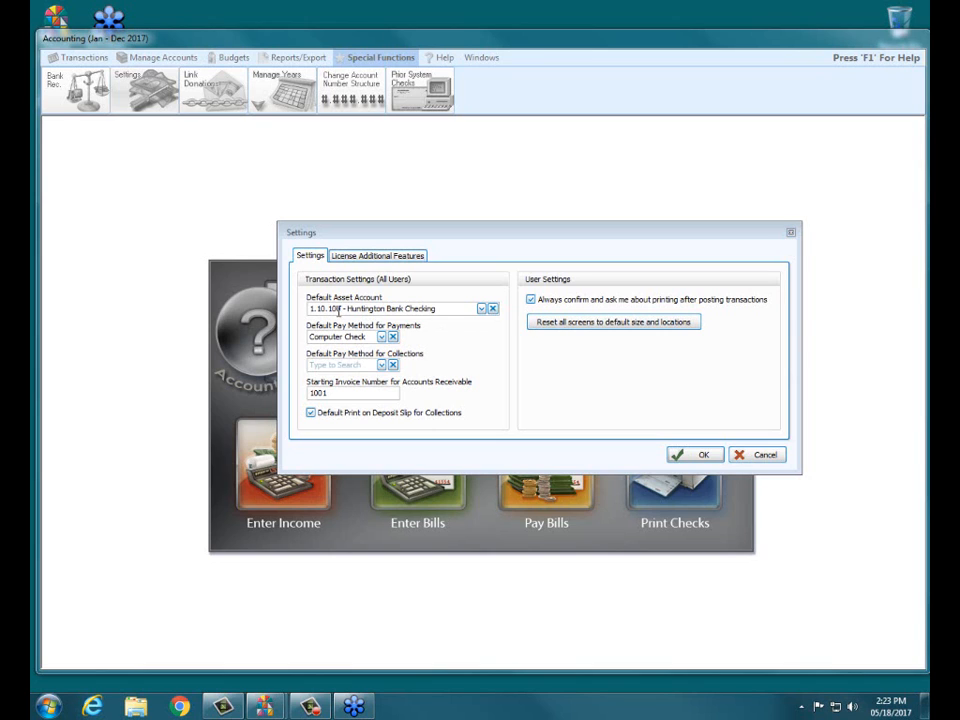
{"action": "left_click", "coordinate": [382, 337]}
{"action": "left_click", "coordinate": [350, 349]}
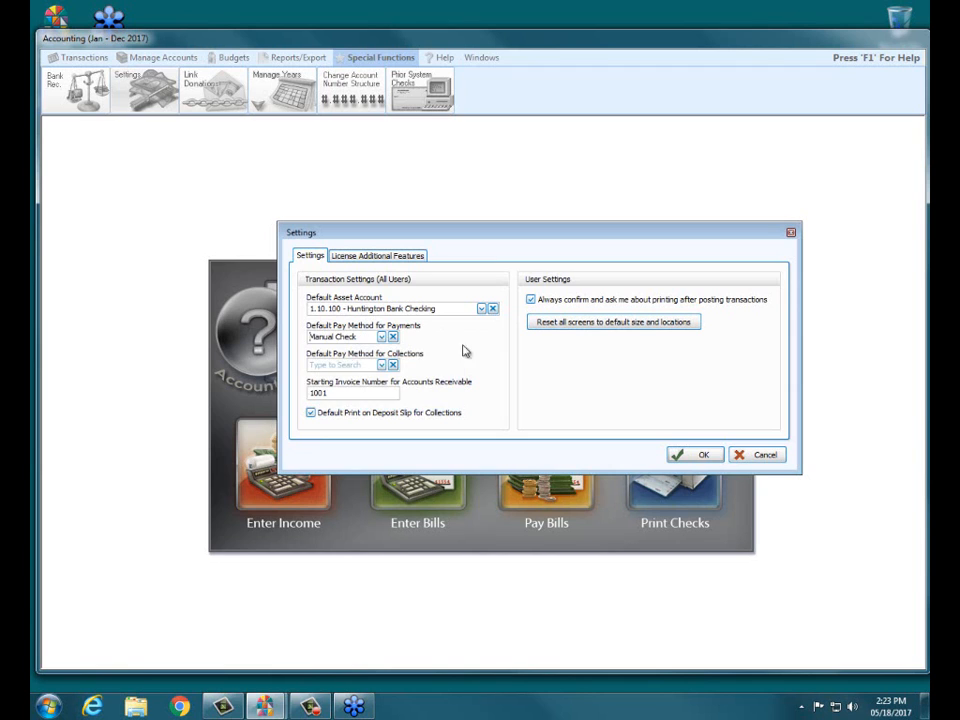
{"action": "left_click", "coordinate": [700, 455]}
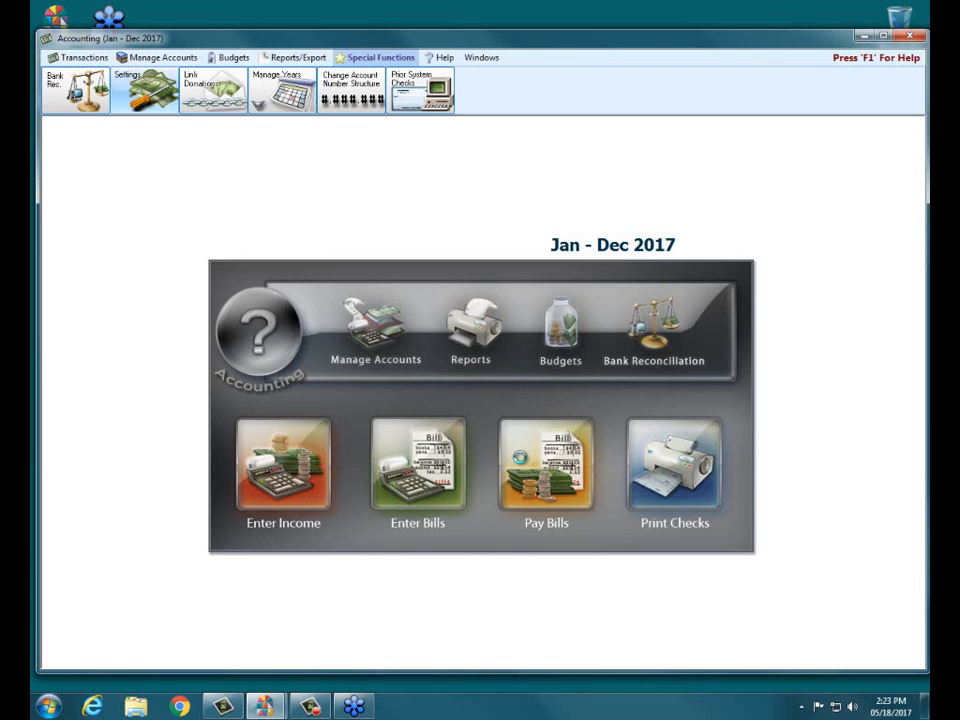
{"action": "left_click", "coordinate": [522, 425]}
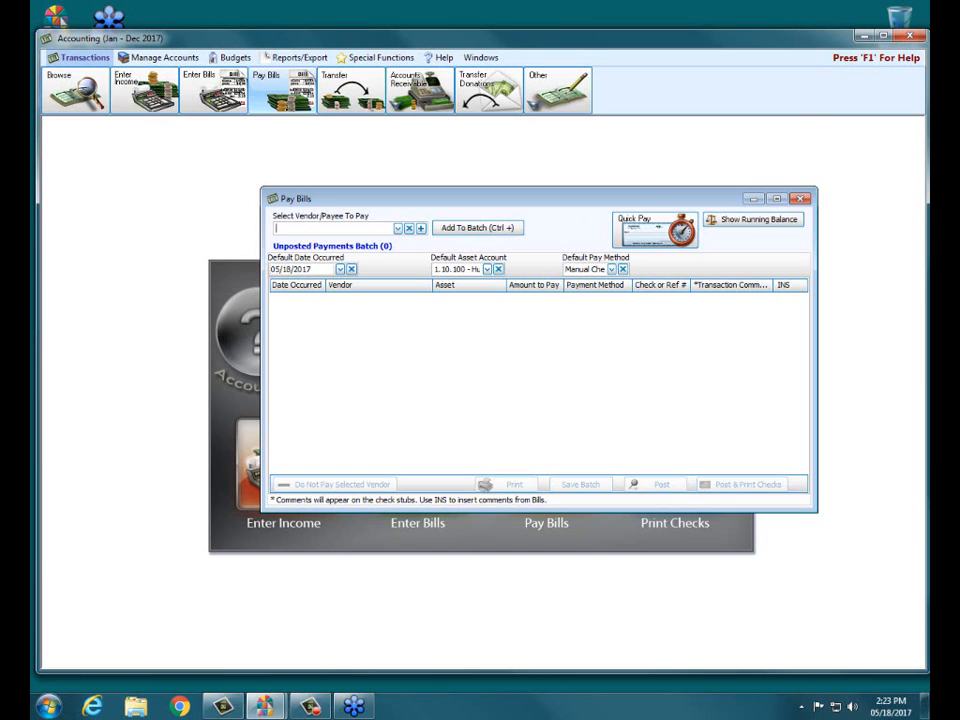
{"action": "left_click", "coordinate": [801, 200]}
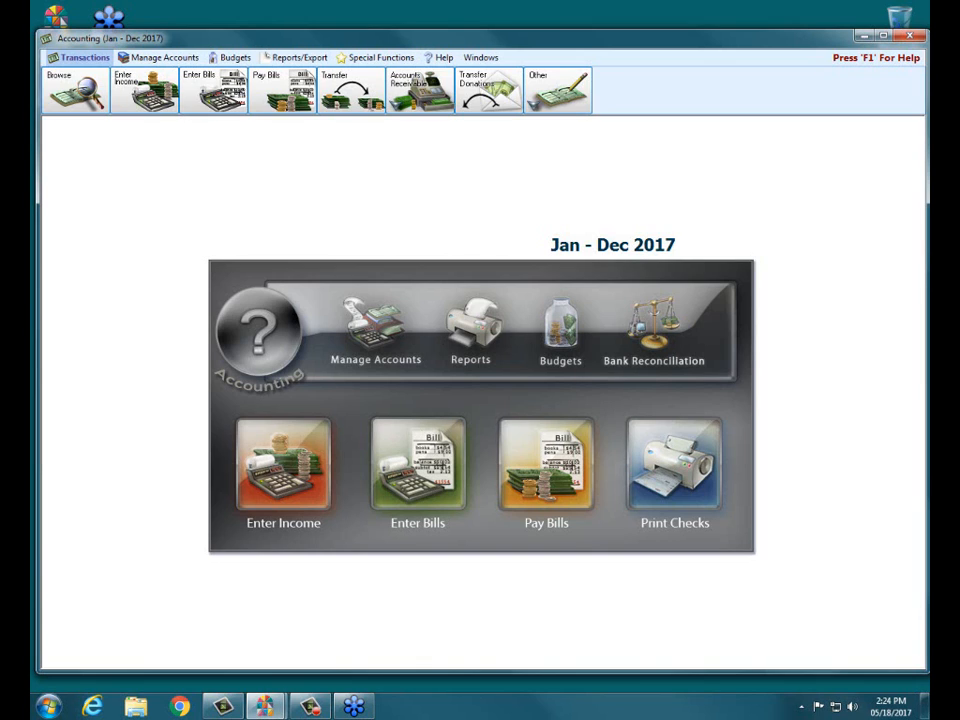
- Start a new bill for Columbia Gas with a detail line assigned to the Gas expense account
{"action": "left_click", "coordinate": [433, 464]}
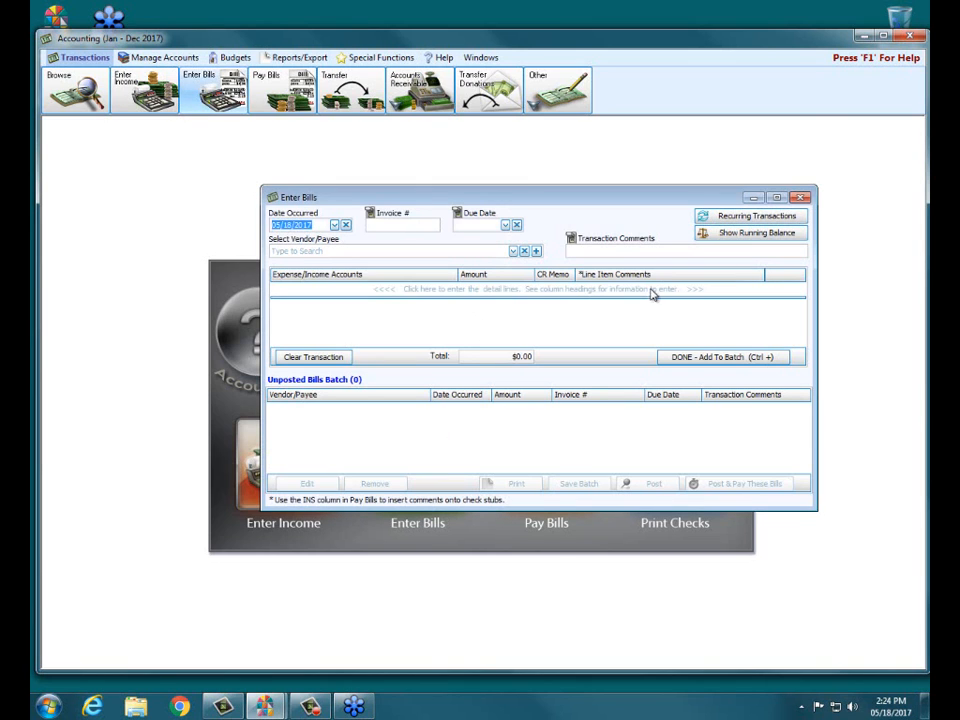
{"action": "left_click", "coordinate": [391, 293]}
{"action": "left_click", "coordinate": [360, 255]}
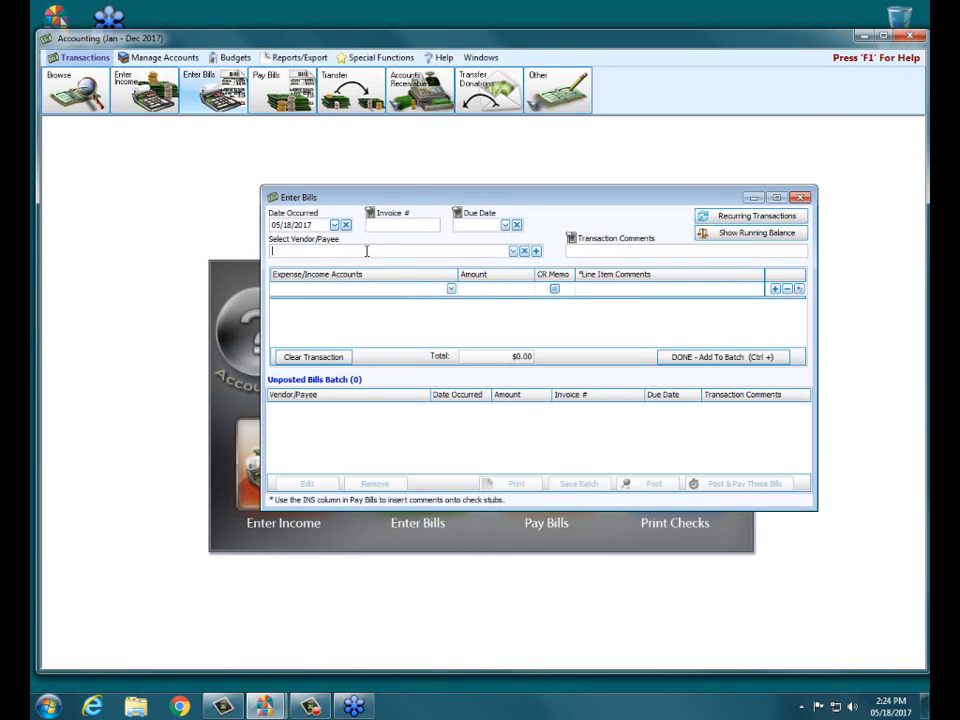
{"action": "type", "text": "col"}
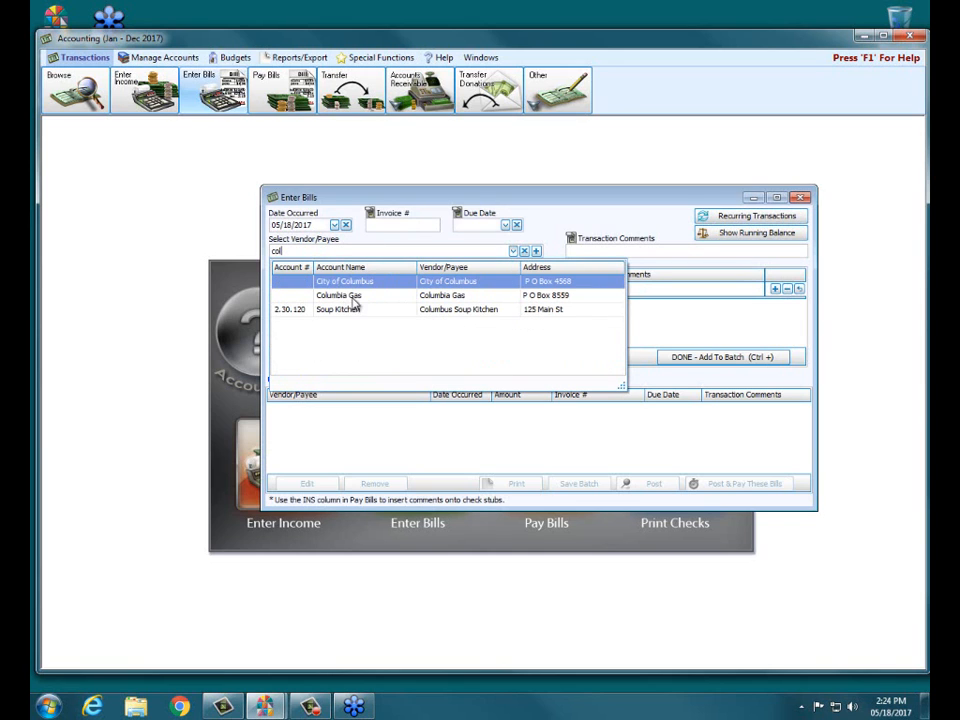
{"action": "left_click", "coordinate": [345, 295]}
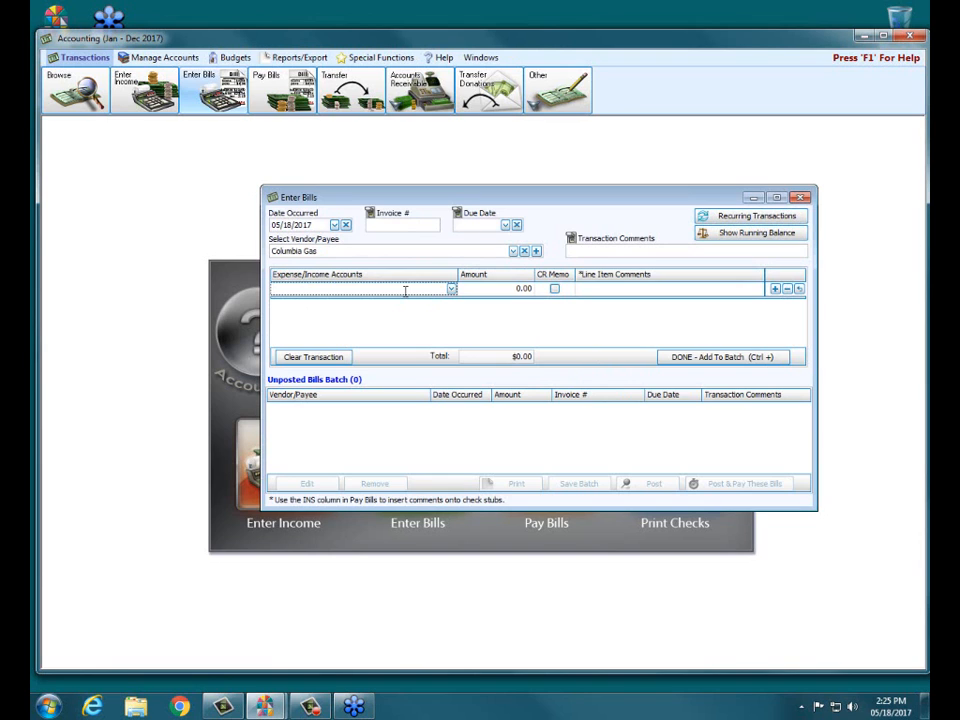
{"action": "type", "text": "gas"}
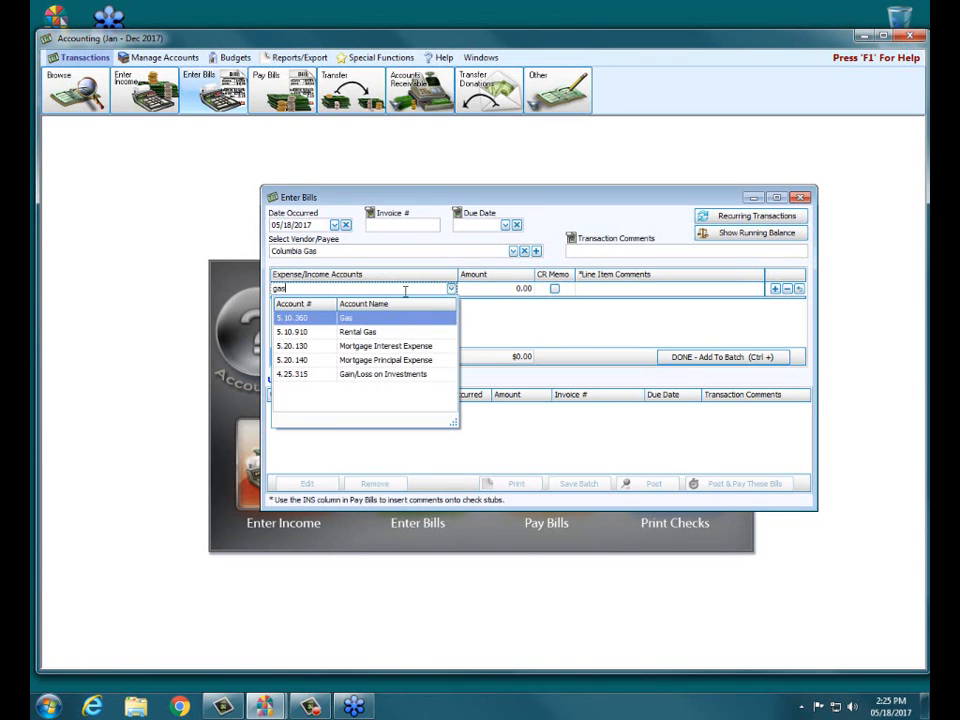
{"action": "left_click", "coordinate": [375, 316]}
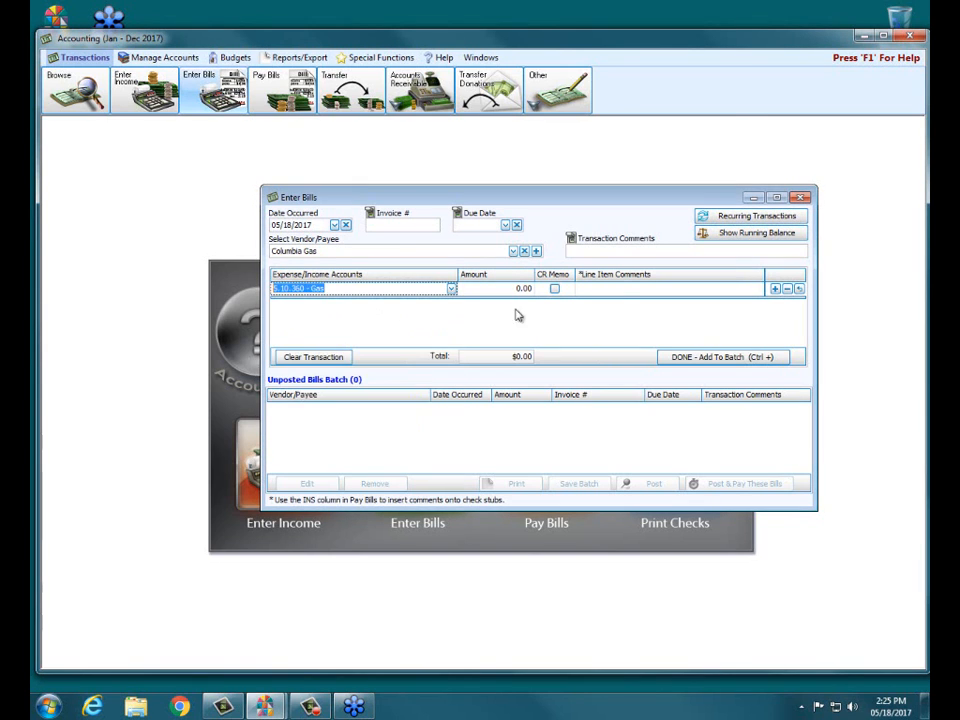
- Give the Gas line the comment "Church Gas bill" and an amount of 123.45
{"action": "left_click", "coordinate": [621, 289]}
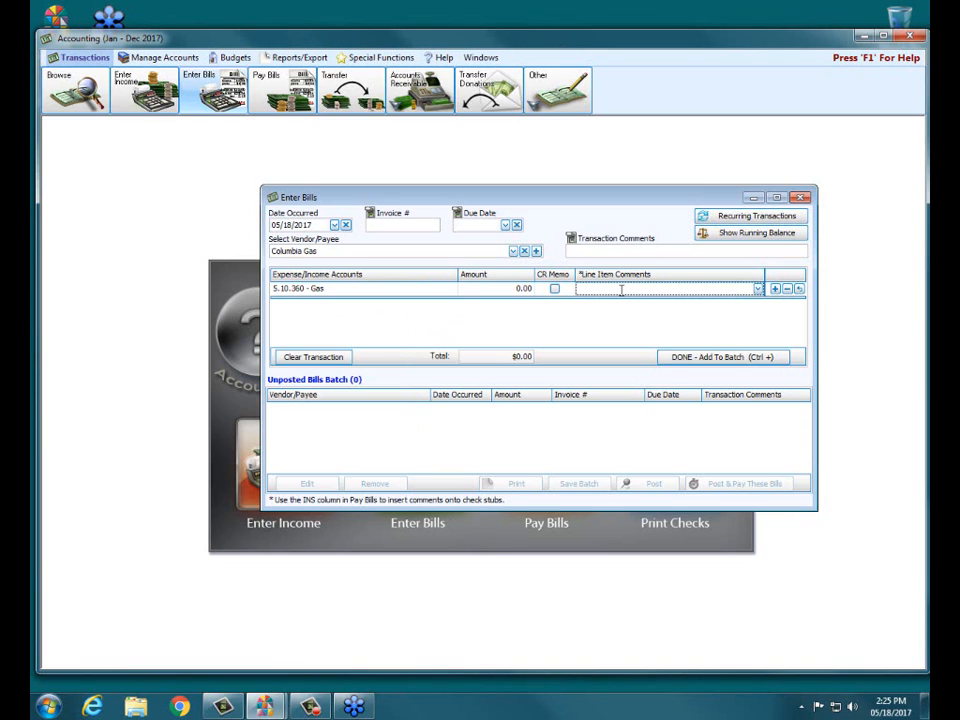
{"action": "type", "text": "Church Gas Bills"}
{"action": "key", "text": "BackSpace"}
{"action": "key", "text": "BackSpace"}
{"action": "left_click", "coordinate": [480, 288]}
{"action": "type", "text": "14"}
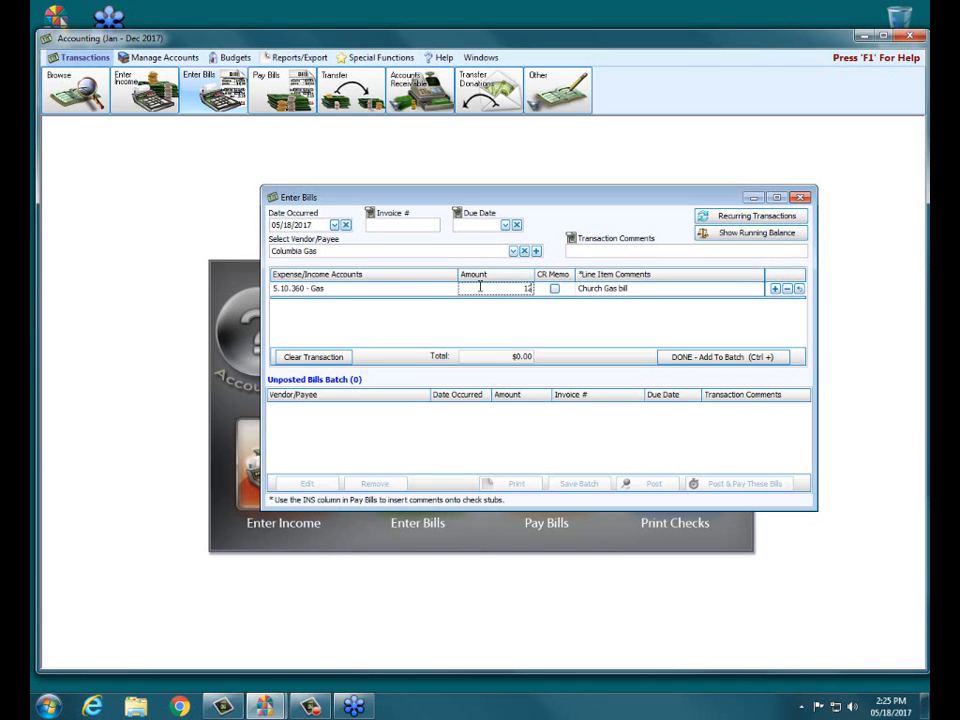
{"action": "type", "text": "3.45"}
- Add a Rental Gas line for 12.34 to the Columbia Gas bill, and add the bill to the batch
{"action": "left_click", "coordinate": [774, 289]}
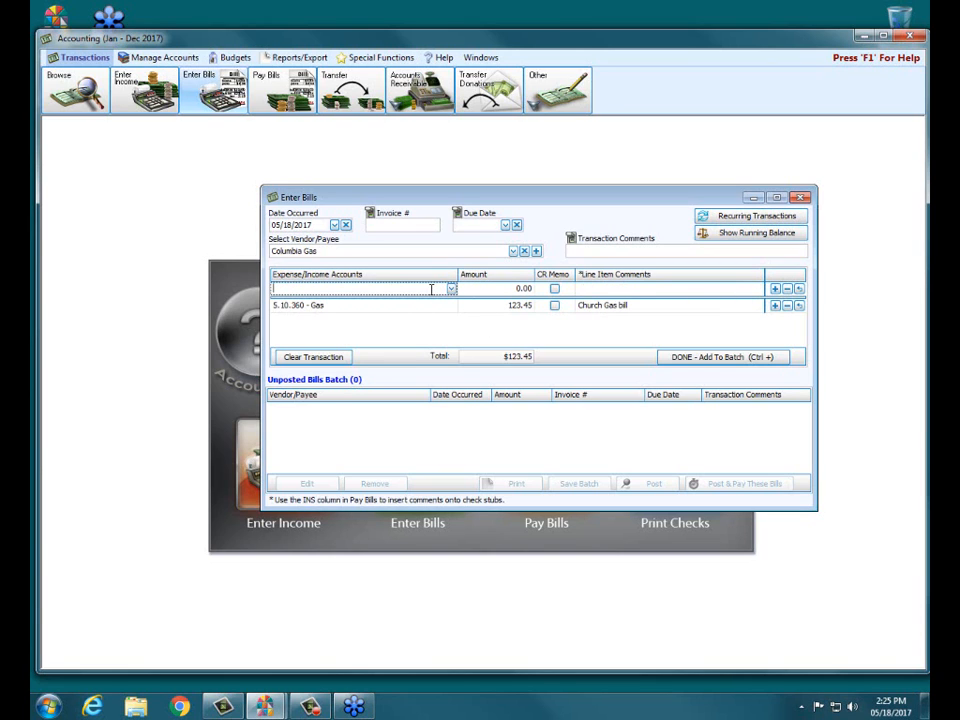
{"action": "type", "text": "rent"}
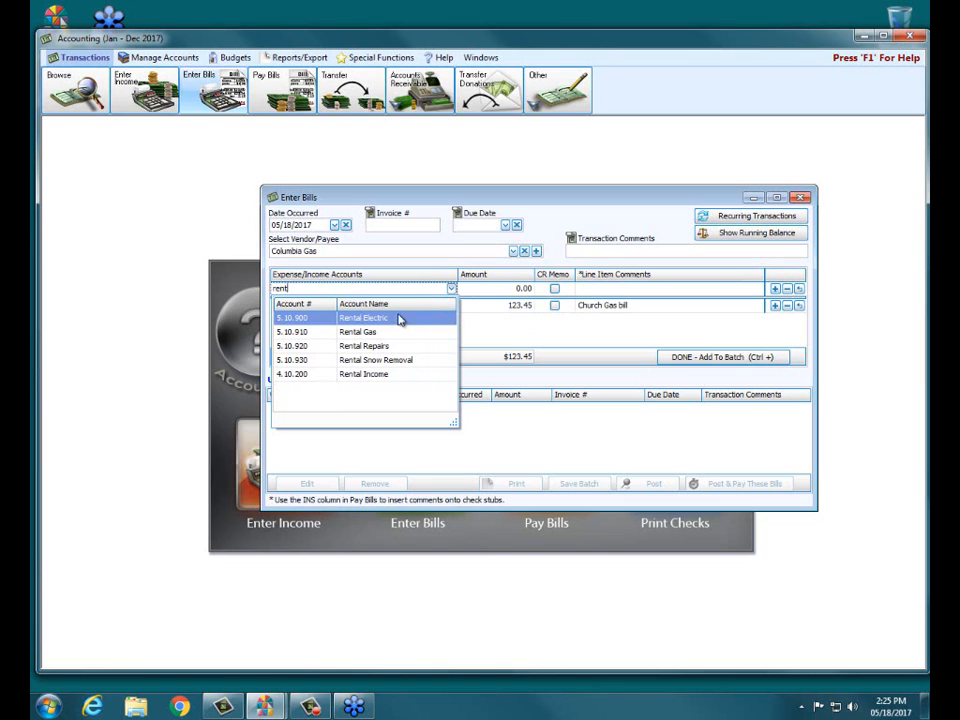
{"action": "left_click", "coordinate": [378, 331]}
{"action": "left_click", "coordinate": [481, 290]}
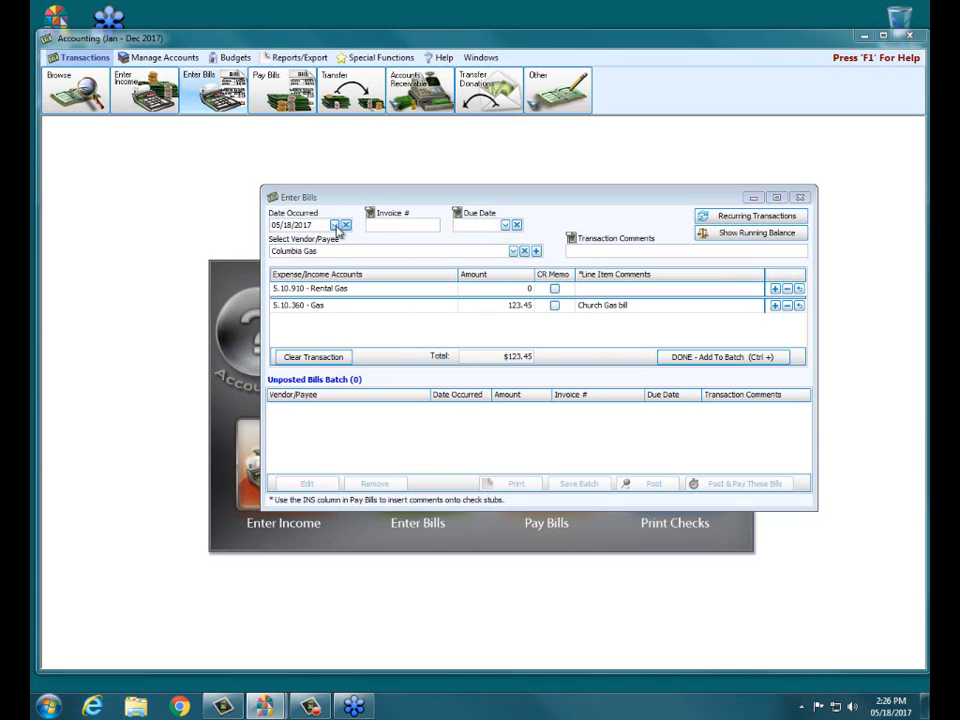
{"action": "left_click", "coordinate": [684, 360]}
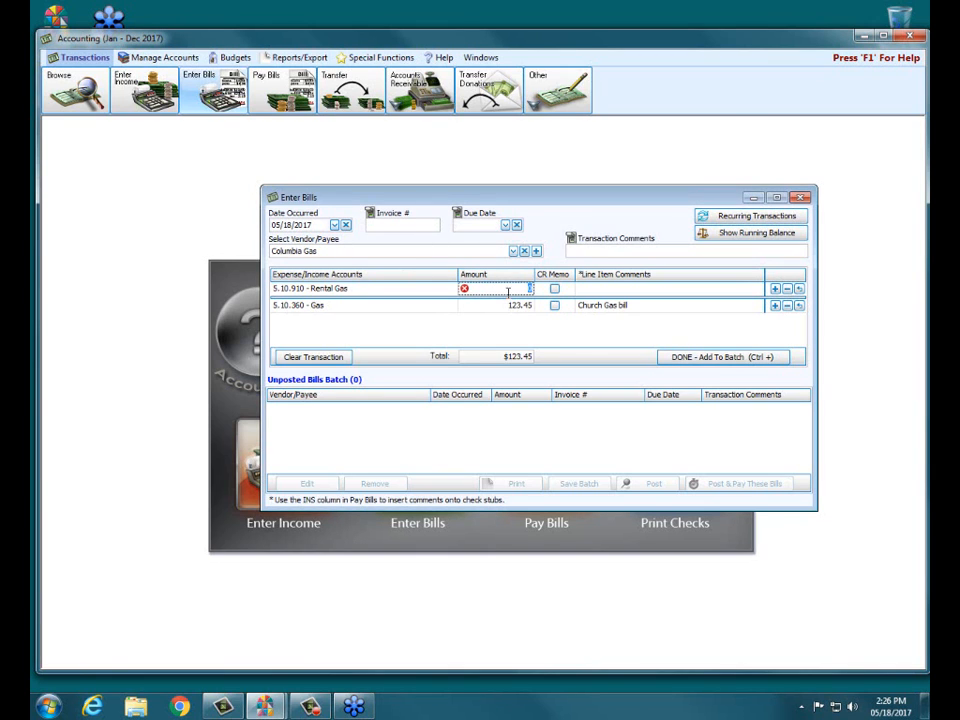
{"action": "type", "text": "12.34"}
{"action": "left_click", "coordinate": [693, 355]}
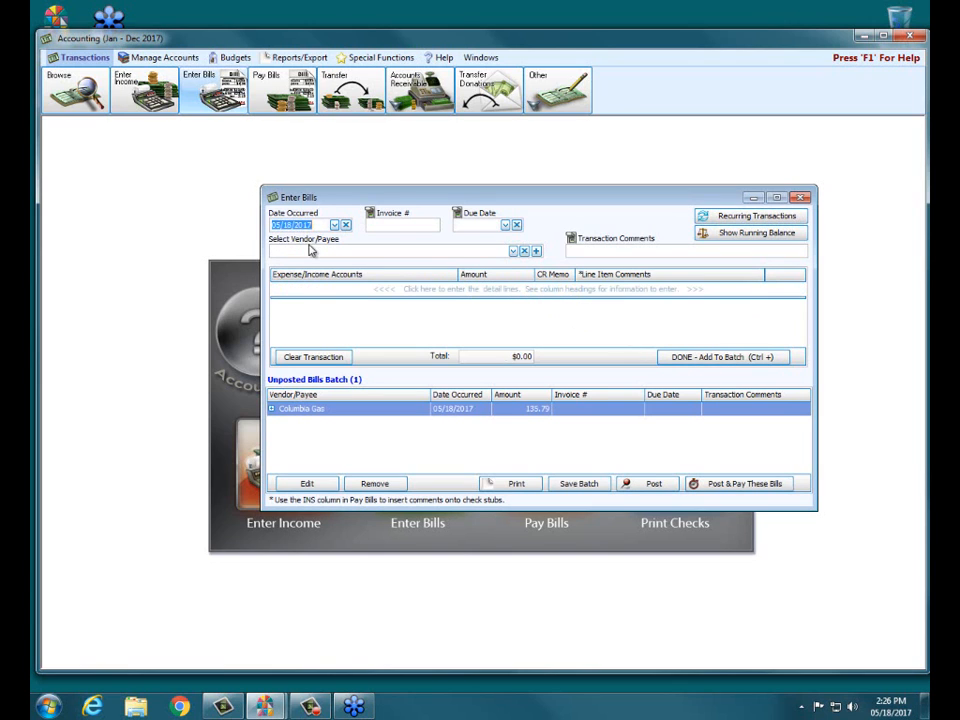
- Add a VISA - Chase Bank bill for 13.00 under Mortgage Interest Expense to the batch, and close Enter Bills without posting
{"action": "type", "text": "vis"}
{"action": "left_click", "coordinate": [324, 288]}
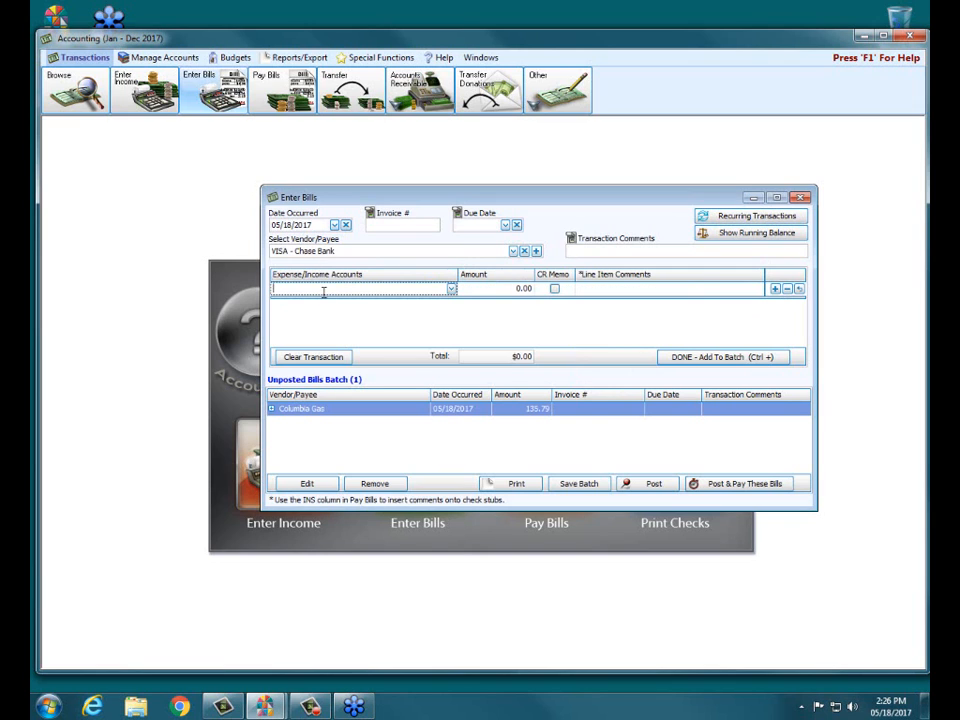
{"action": "left_click", "coordinate": [450, 289]}
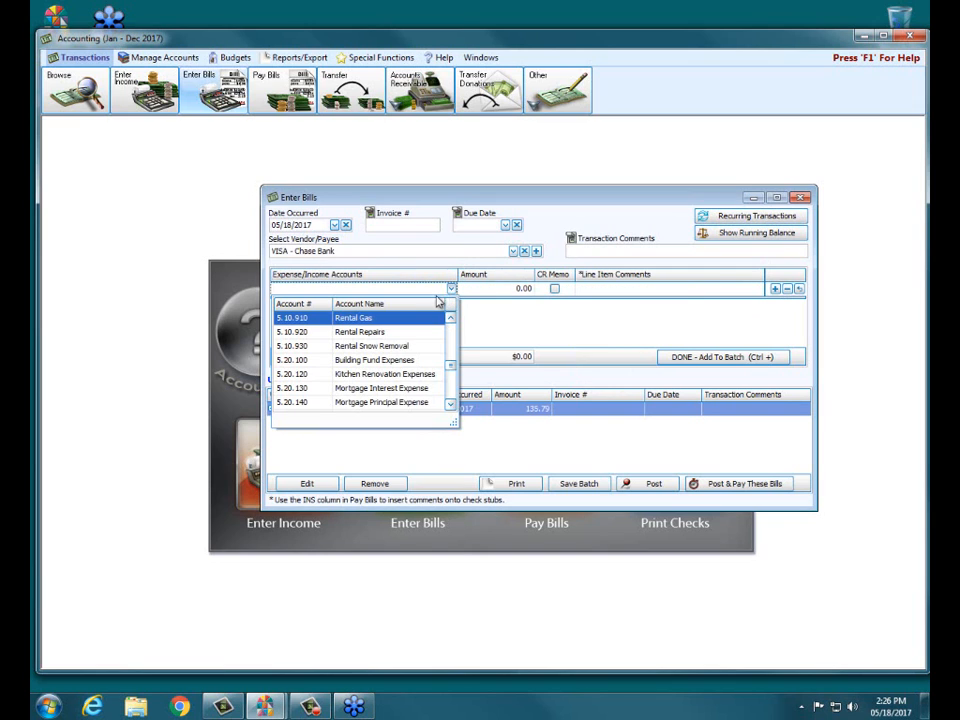
{"action": "left_click", "coordinate": [370, 390]}
{"action": "left_click", "coordinate": [510, 292]}
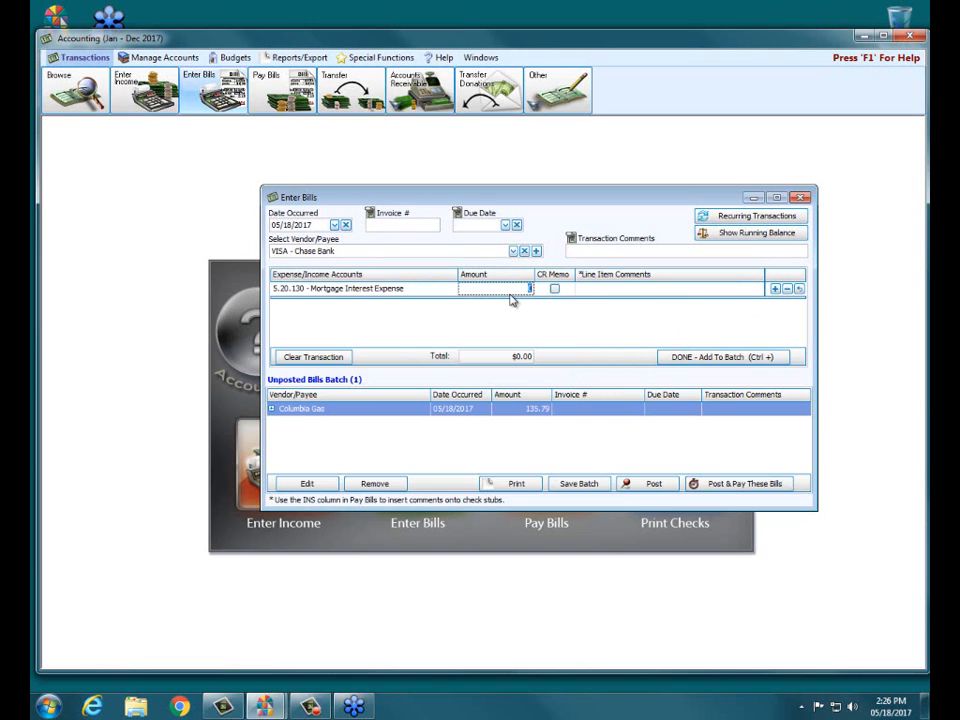
{"action": "type", "text": "13"}
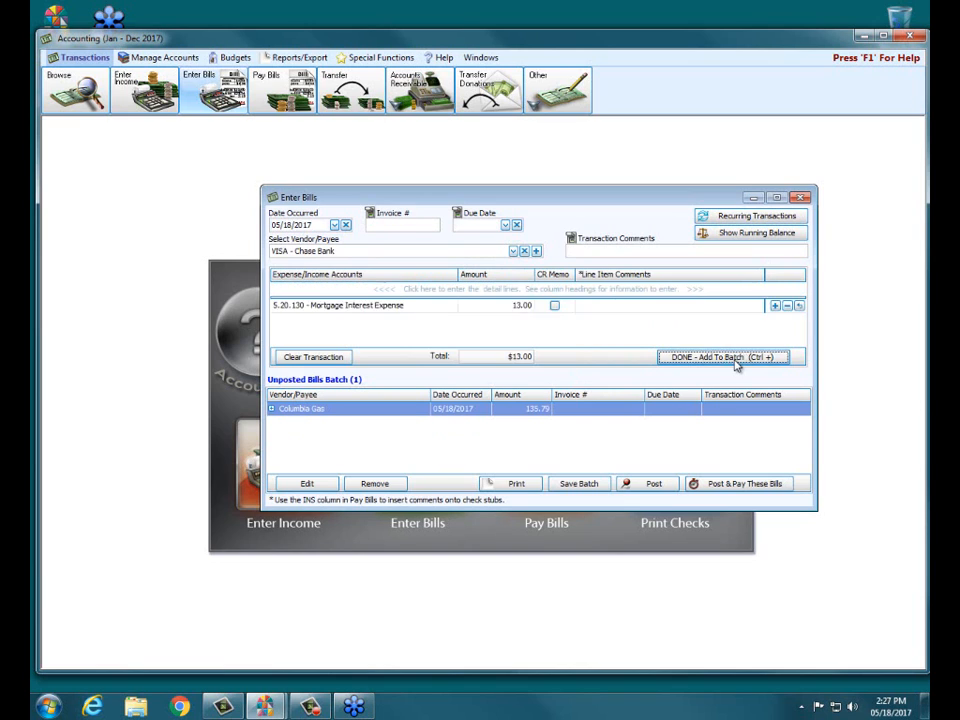
{"action": "left_click", "coordinate": [722, 357]}
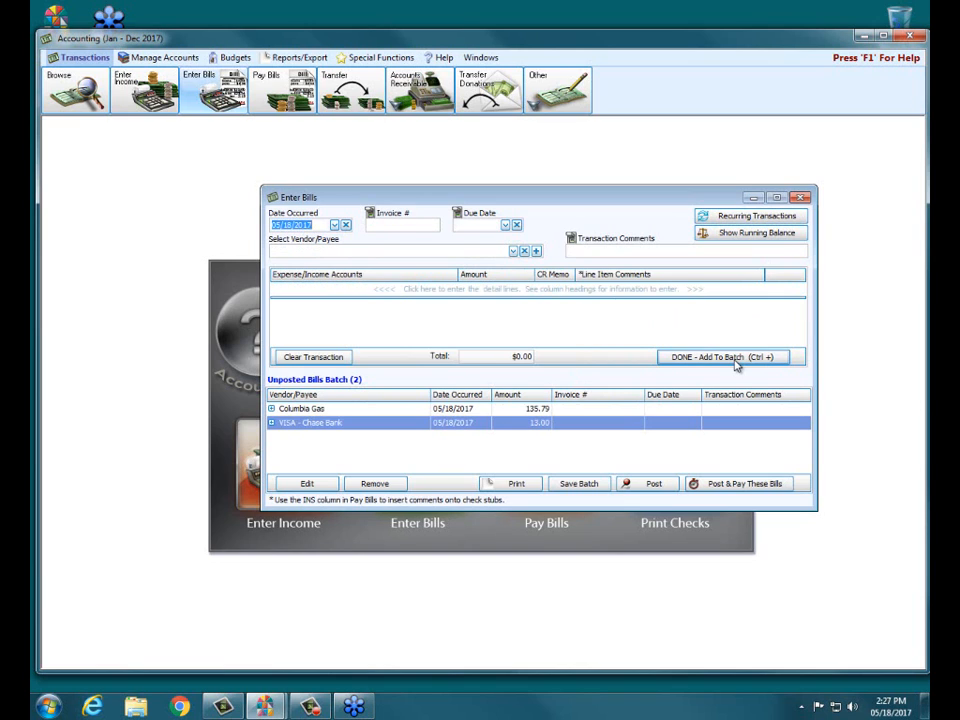
{"action": "left_click", "coordinate": [334, 226]}
{"action": "left_click", "coordinate": [373, 189]}
{"action": "left_click", "coordinate": [490, 377]}
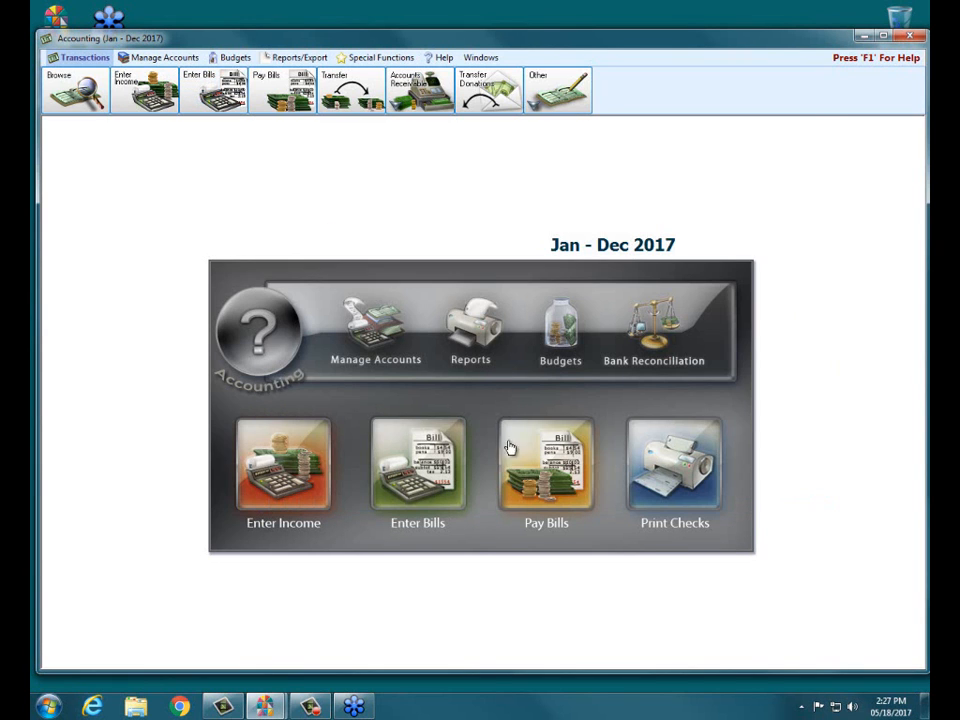
- Create Quick Pay payments for 941 Taxes Payable, City/County Taxes Payable and State Taxes Payable in Pay Bills
{"action": "left_click", "coordinate": [512, 458]}
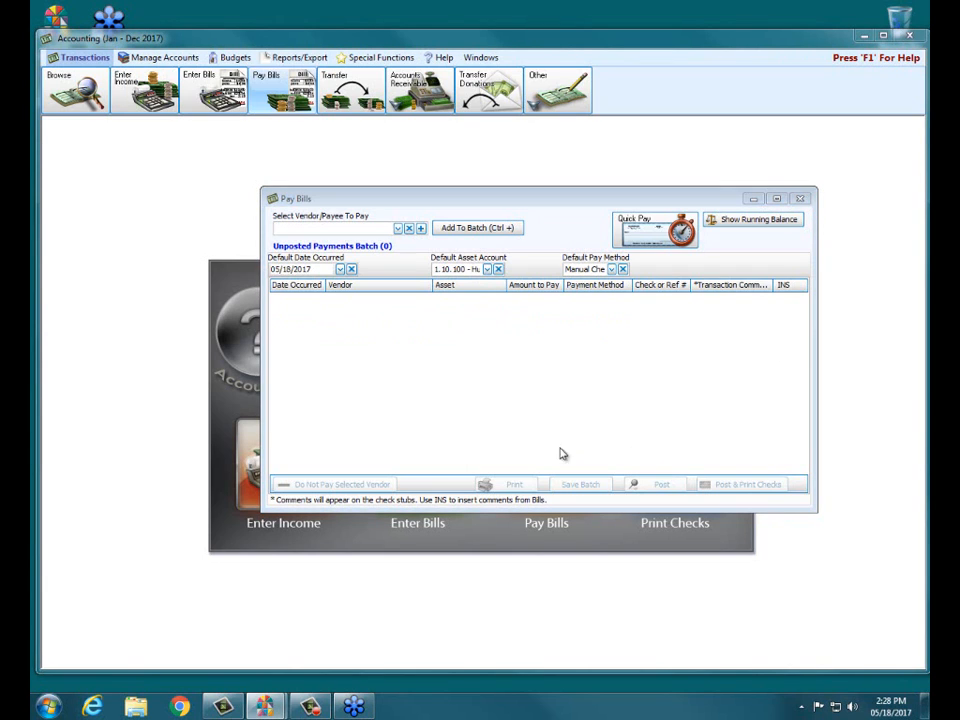
{"action": "left_click", "coordinate": [652, 236]}
{"action": "left_click", "coordinate": [652, 270]}
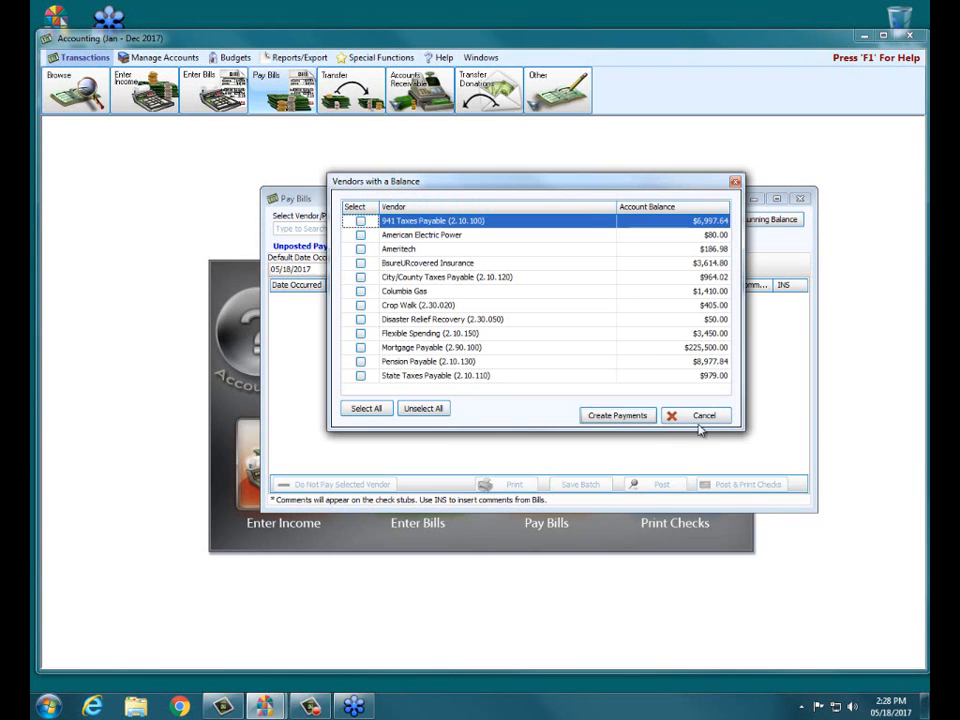
{"action": "left_click", "coordinate": [361, 222]}
{"action": "left_click", "coordinate": [361, 277]}
{"action": "left_click", "coordinate": [361, 375]}
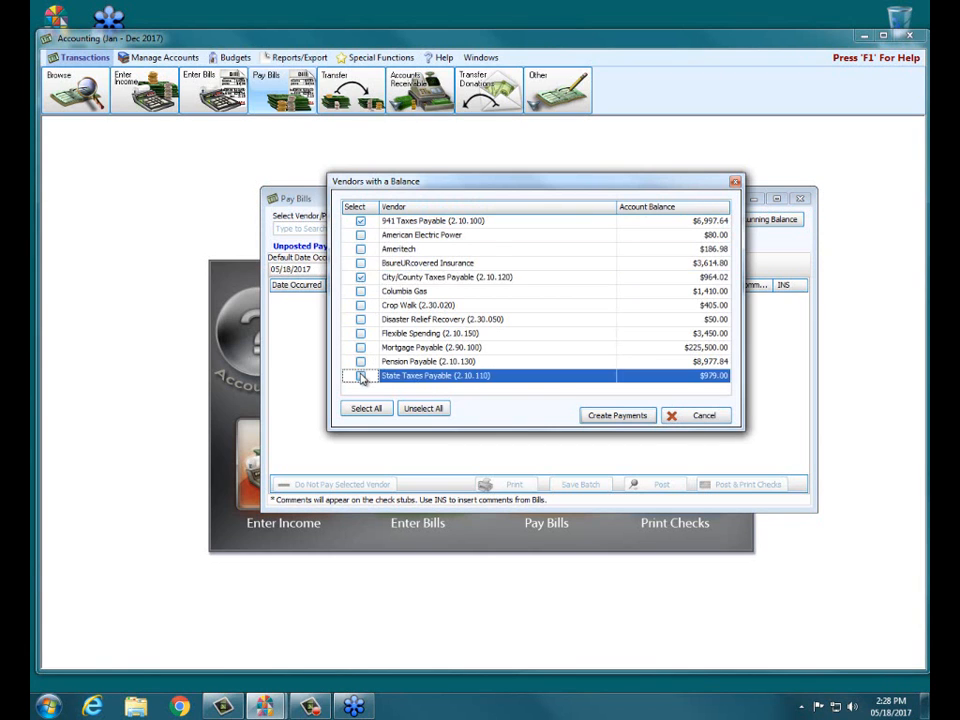
{"action": "left_click", "coordinate": [617, 415]}
- Set the asset account of the City/County Taxes Payable payment to 1.10.108, the Fifth Third money account
{"action": "left_click", "coordinate": [556, 300]}
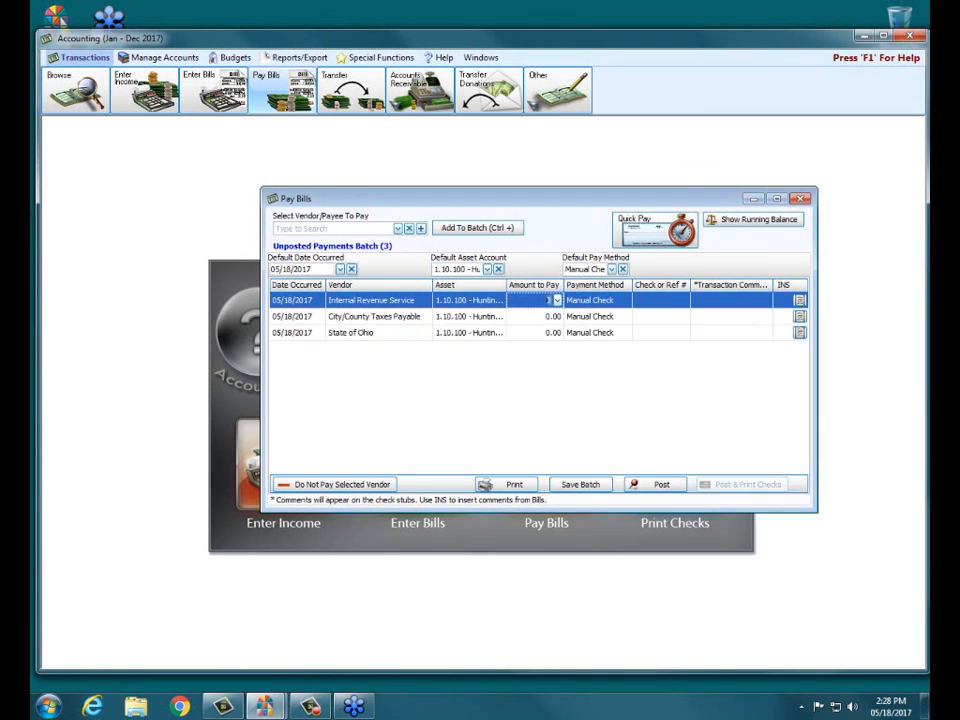
{"action": "left_click", "coordinate": [492, 316]}
{"action": "left_click", "coordinate": [500, 316]}
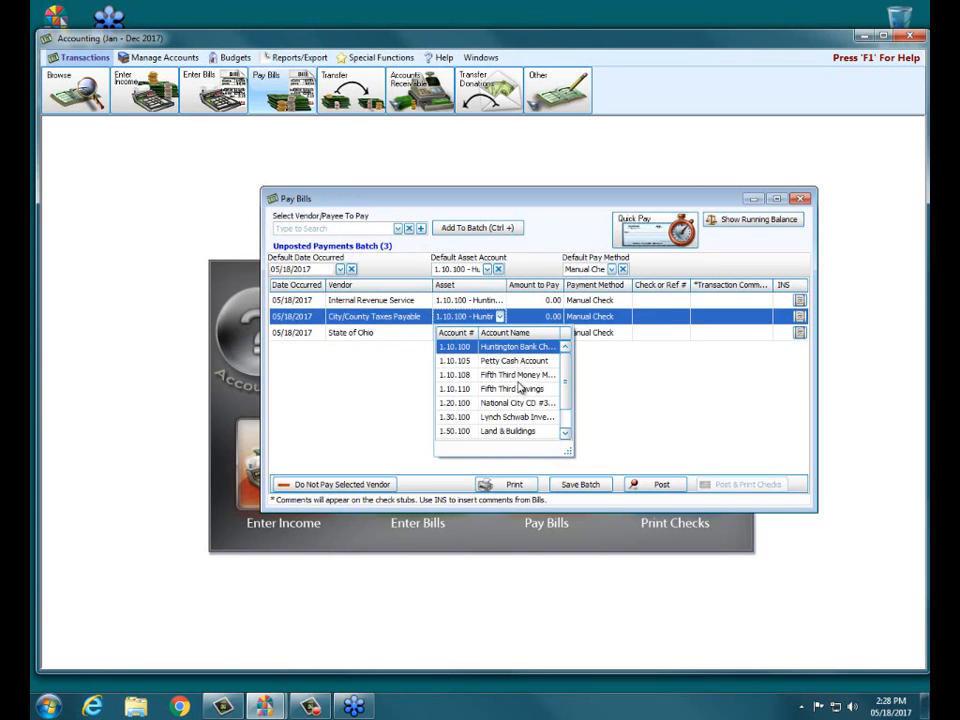
{"action": "left_click", "coordinate": [520, 379]}
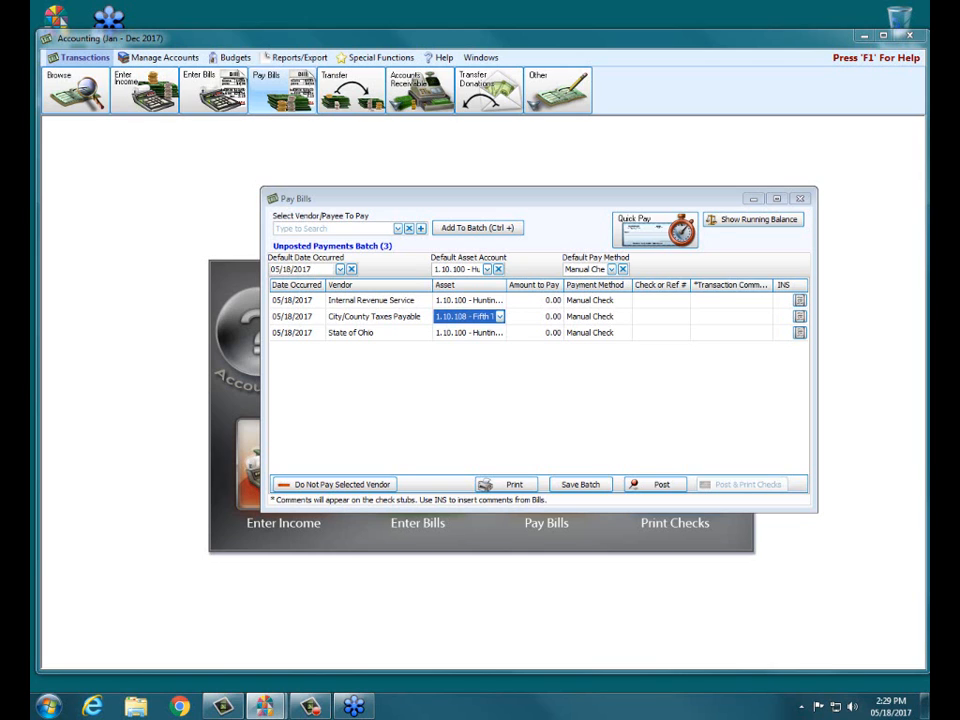
- Close Pay Bills and delete the entire unsaved payment batch
{"action": "left_click", "coordinate": [808, 201]}
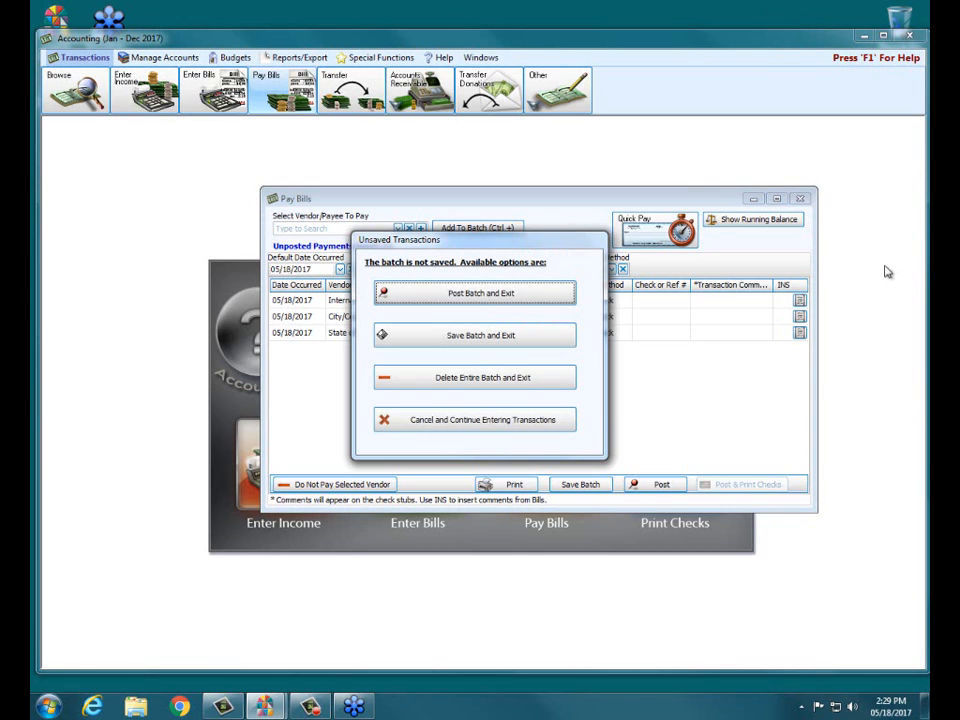
{"action": "left_click", "coordinate": [549, 382]}
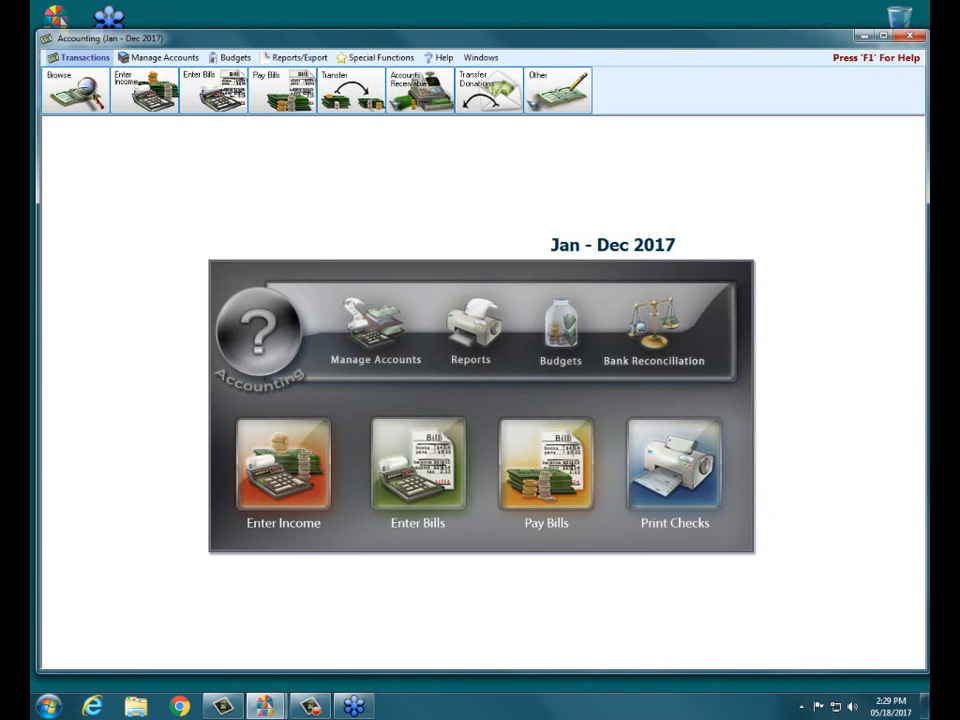
- Close the Accounting module and end the GoToWebinar session for everyone
{"action": "left_click", "coordinate": [909, 37]}
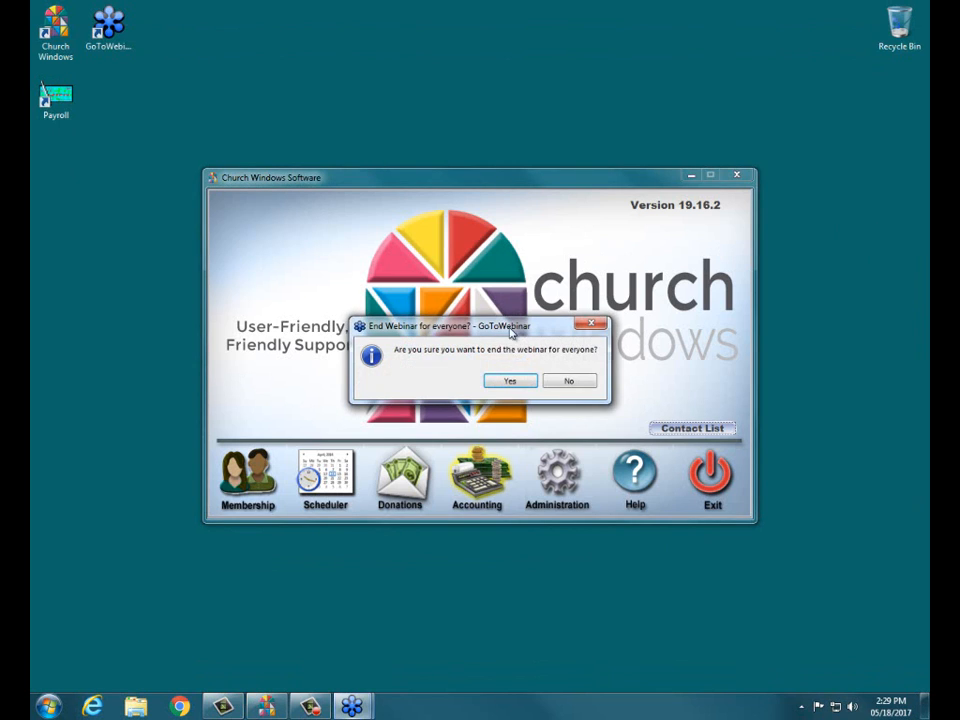
{"action": "left_click", "coordinate": [508, 380]}
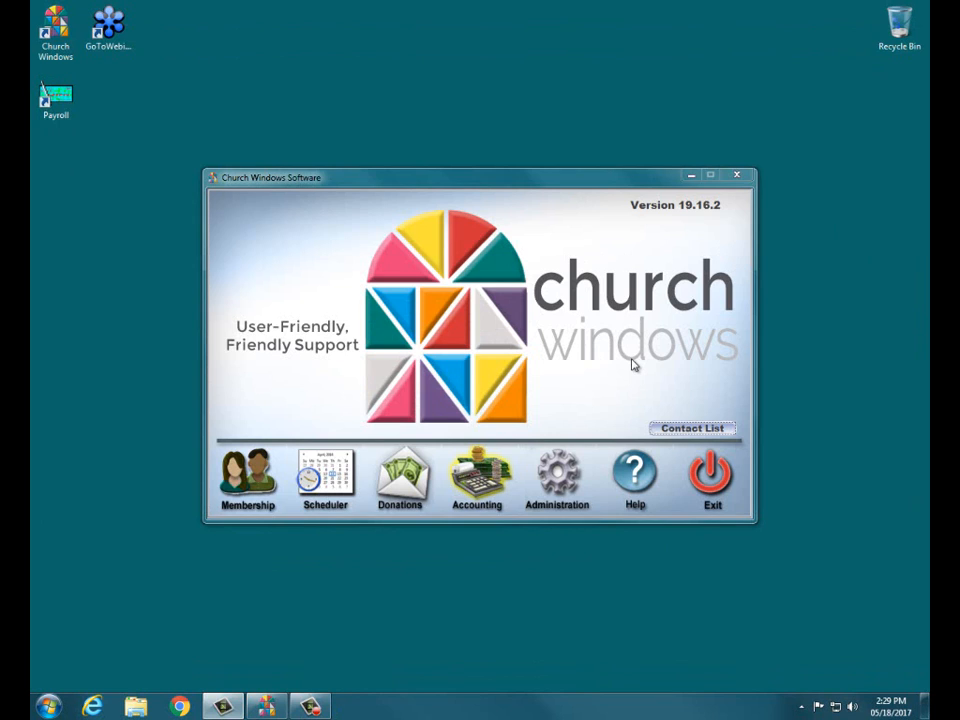